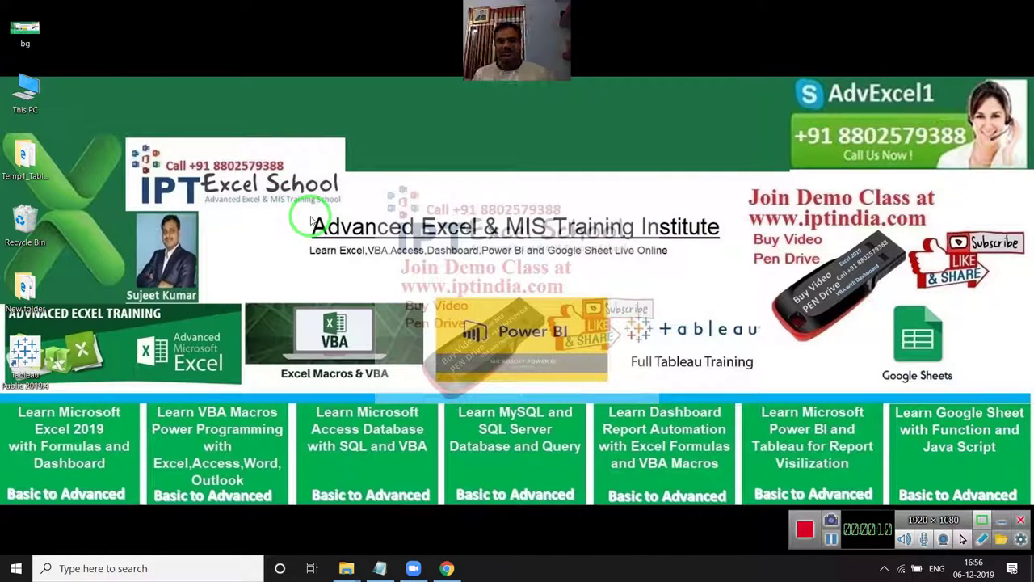
Refresh the Windows desktop twice from its context menu
{"action": "right_click", "coordinate": [320, 133]}
{"action": "left_click", "coordinate": [362, 167]}
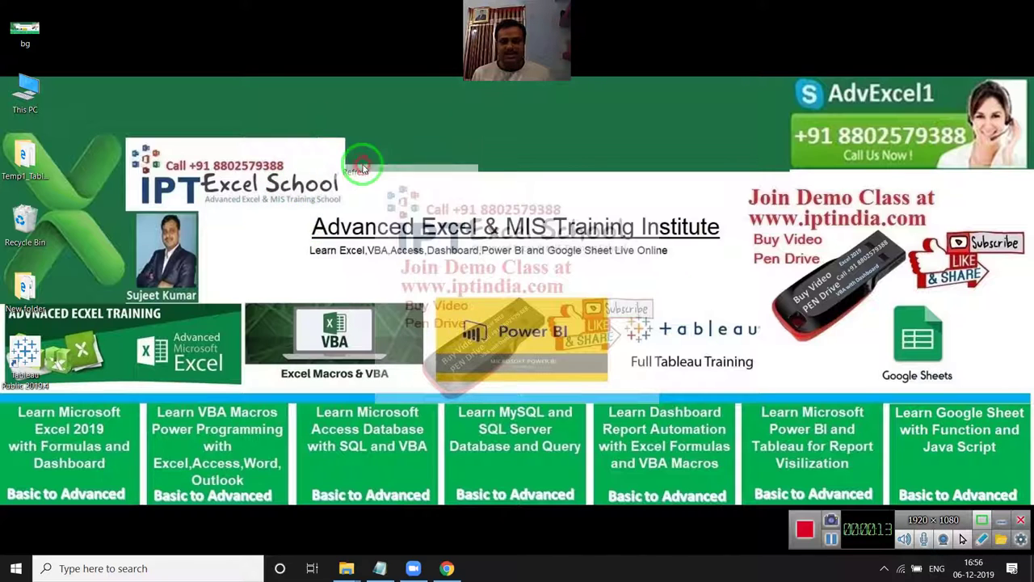
{"action": "right_click", "coordinate": [352, 129]}
{"action": "left_click", "coordinate": [374, 168]}
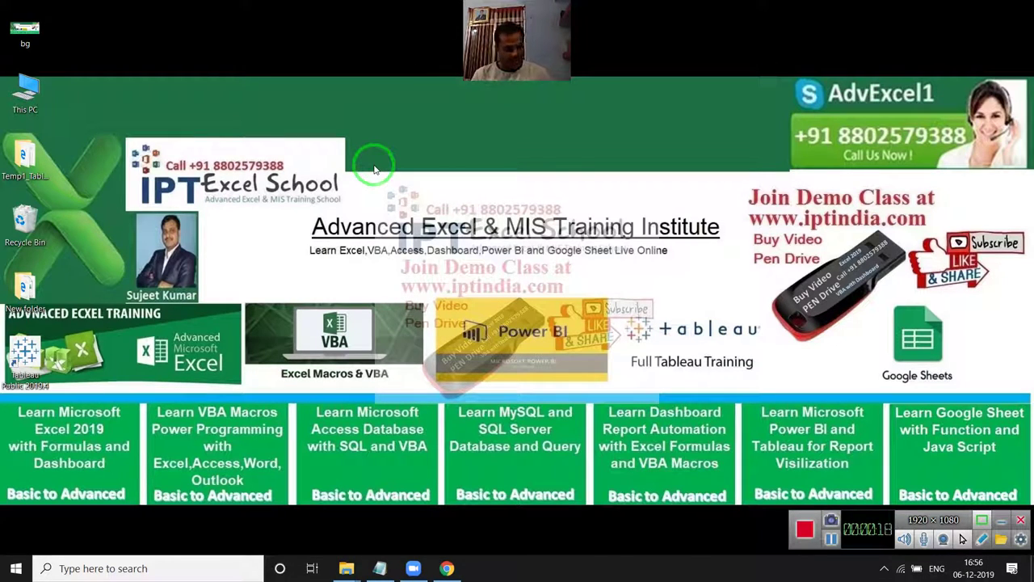
Launch Excel from Start search and create a new blank workbook
{"action": "key", "text": "super"}
{"action": "type", "text": "EXCEL"}
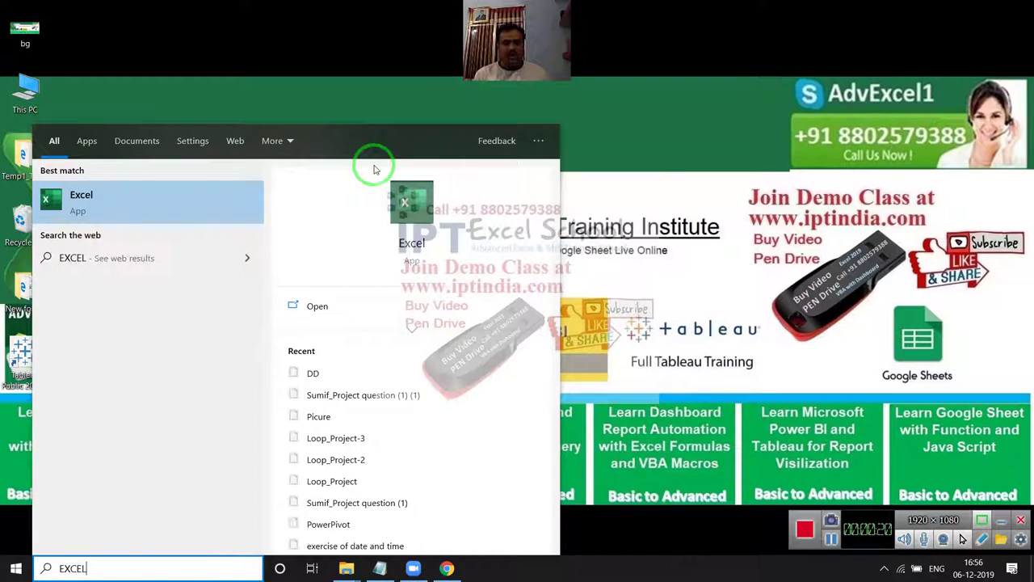
{"action": "left_click", "coordinate": [412, 241]}
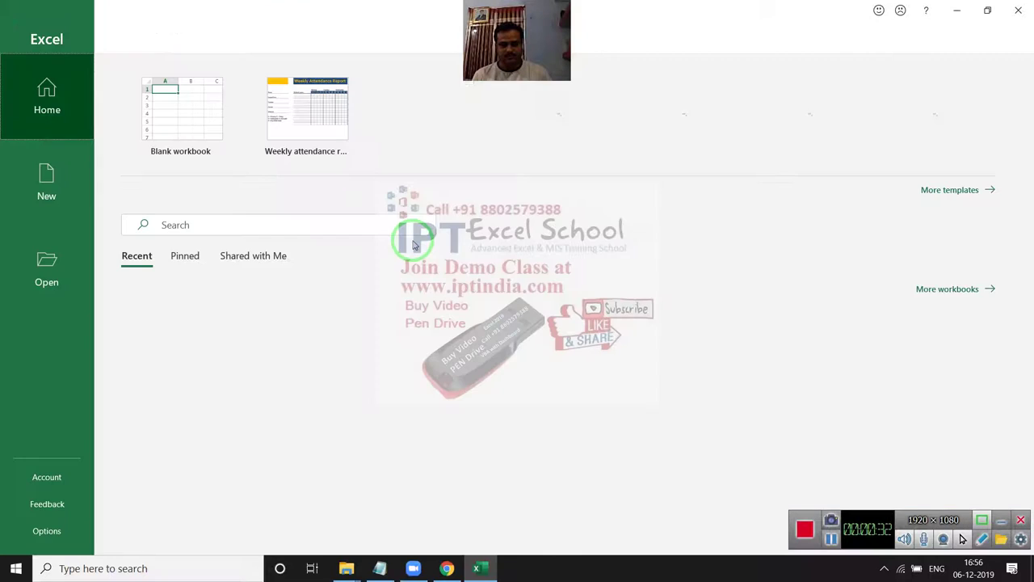
{"action": "left_click", "coordinate": [153, 97]}
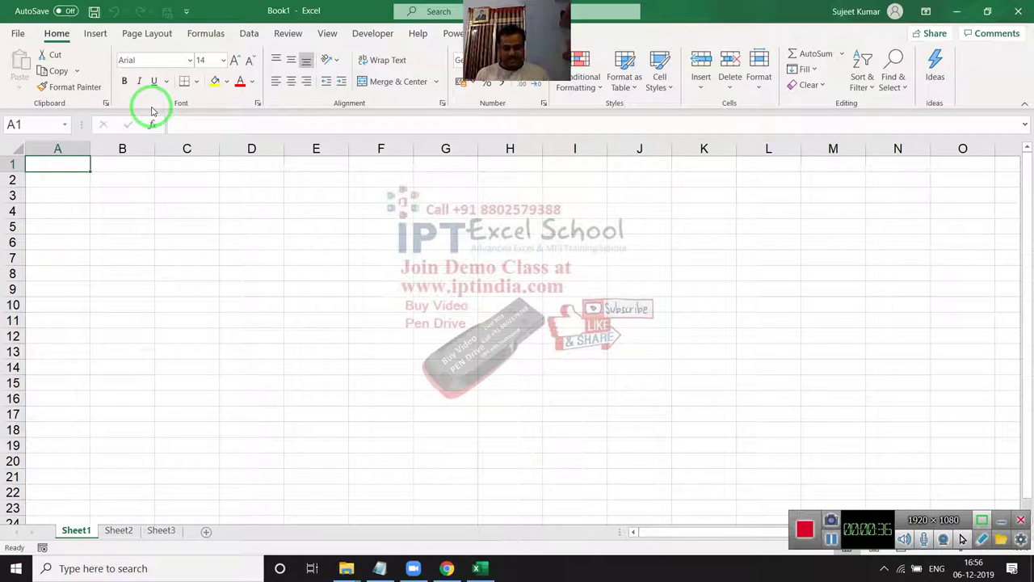
Enter the 'Name' header in A1, then fill nine names from Puja down A2:A10
{"action": "type", "text": "nAME"}
{"action": "key", "text": "Return"}
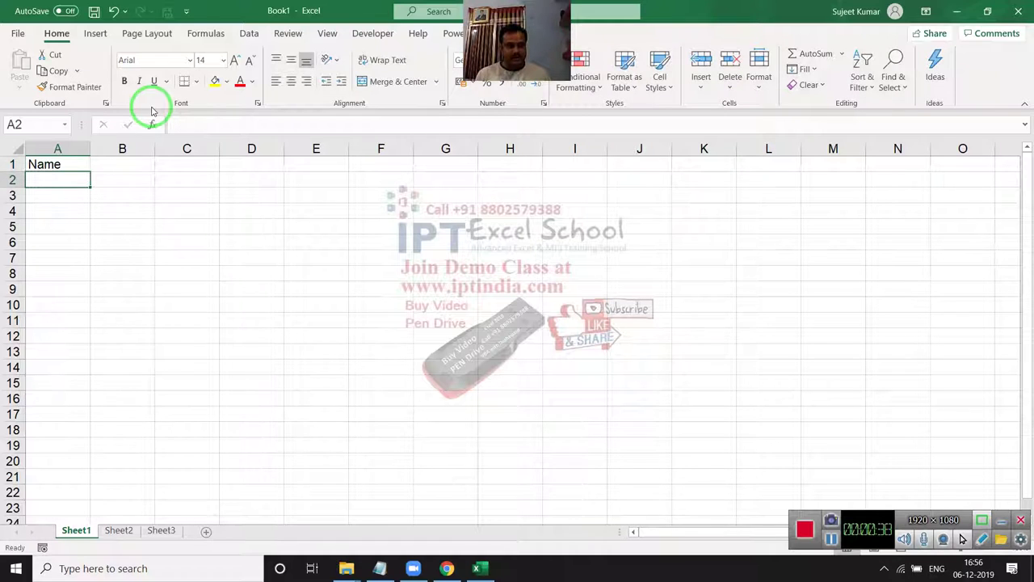
{"action": "type", "text": "Puja"}
{"action": "key", "text": "Return"}
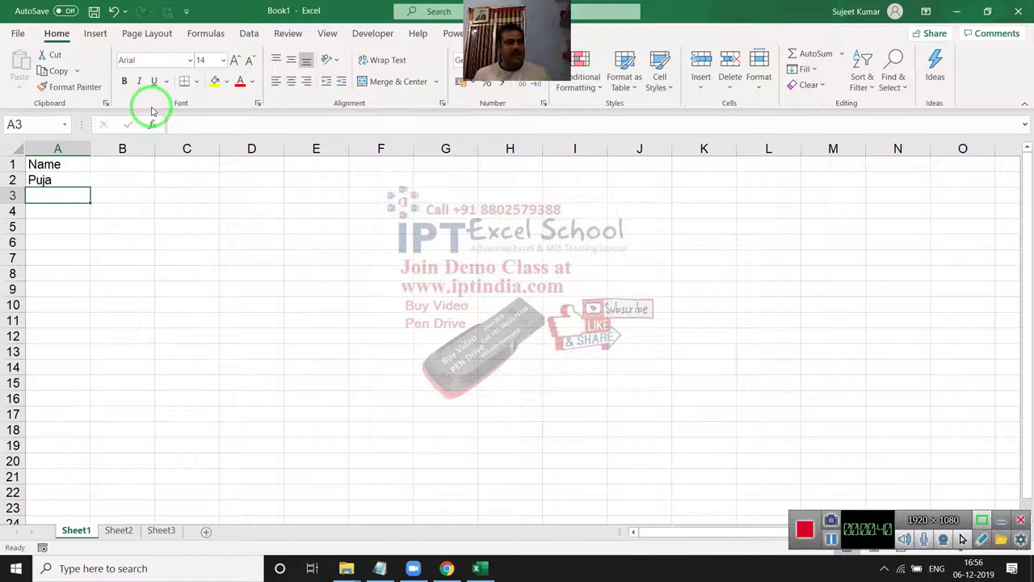
{"action": "left_click", "coordinate": [68, 180]}
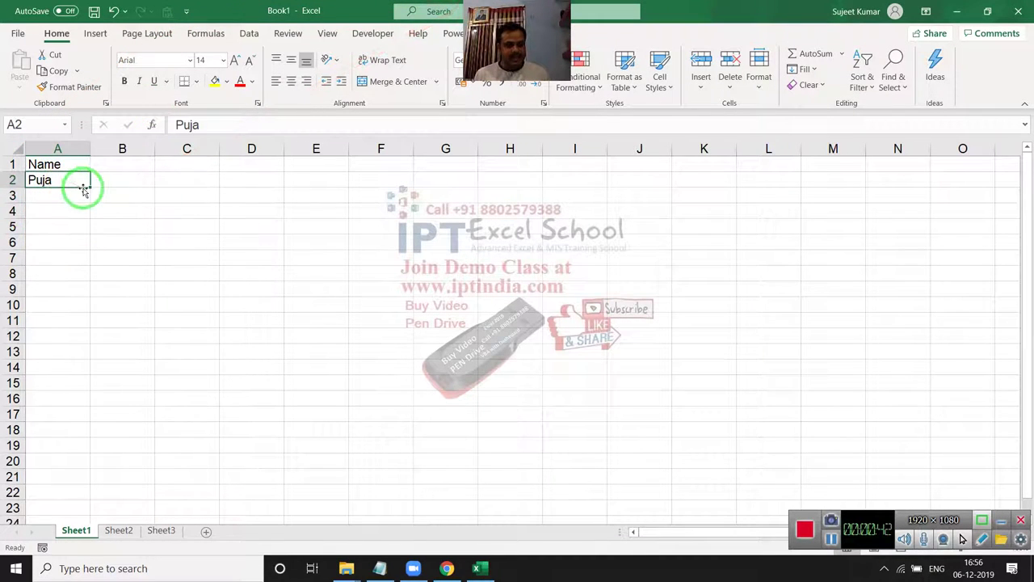
{"action": "left_click_drag", "start_coordinate": [89, 187], "coordinate": [91, 321]}
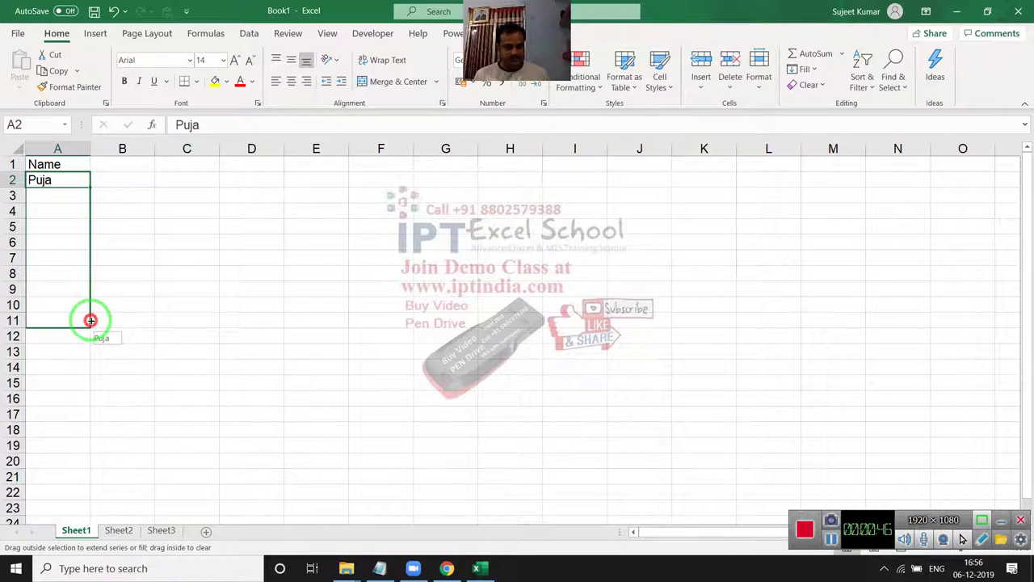
{"action": "left_click_drag", "start_coordinate": [91, 321], "coordinate": [89, 316]}
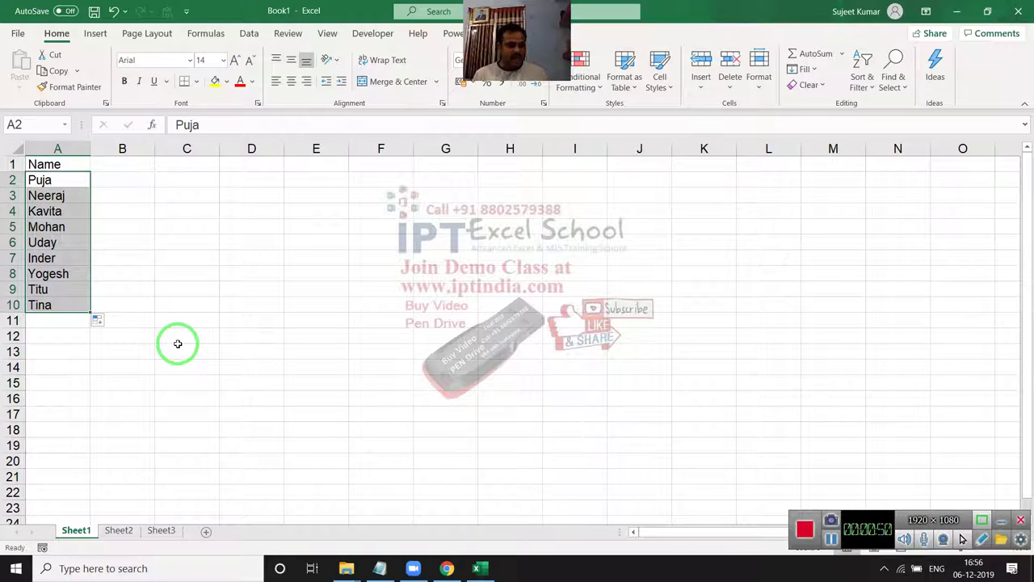
Copy the nine names in A2:A10 and paste them at A11 and A20
{"action": "key", "text": "ctrl+c"}
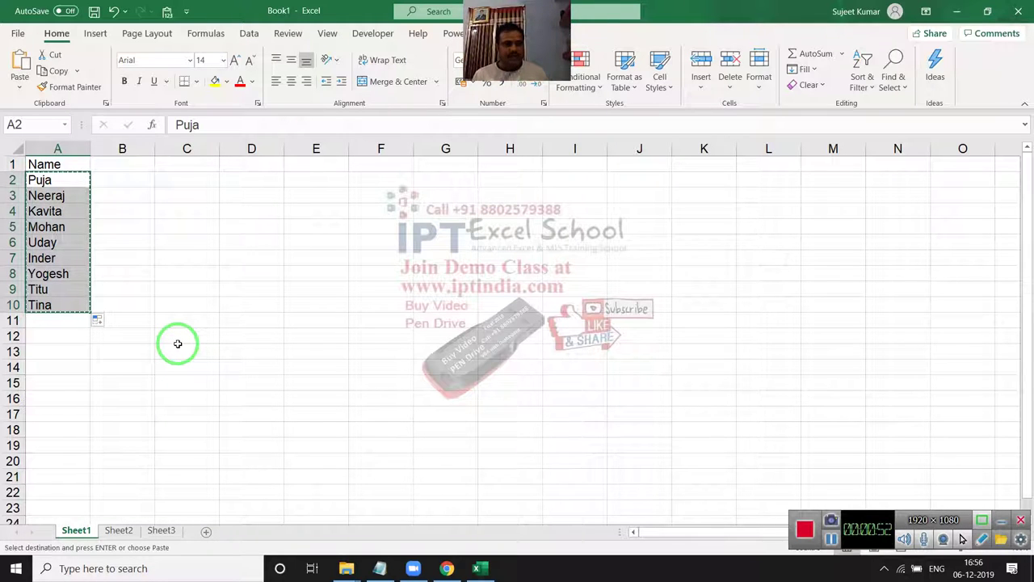
{"action": "key", "text": "ctrl+Down"}
{"action": "key", "text": "Down"}
{"action": "key", "text": "ctrl+v"}
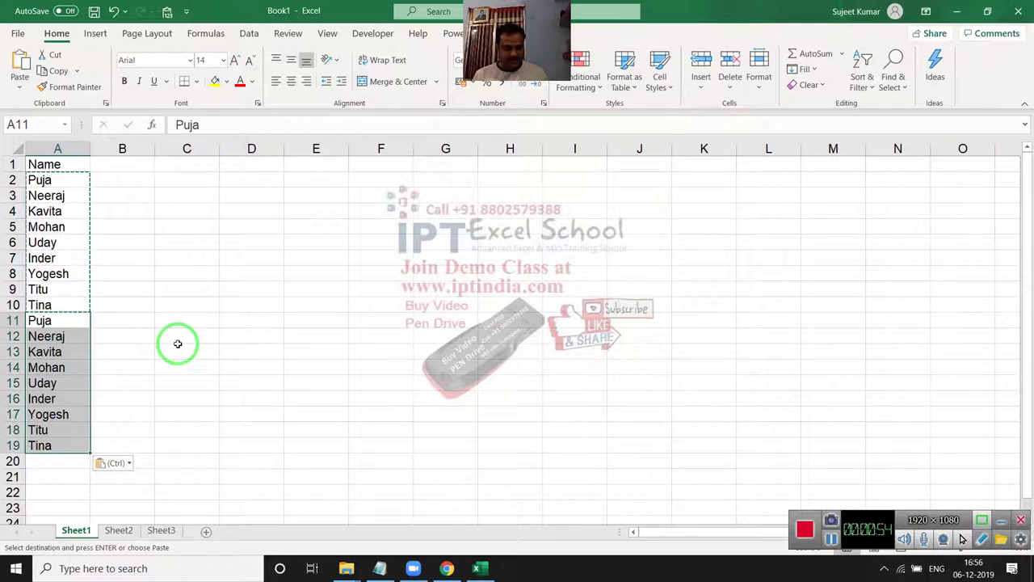
{"action": "key", "text": "ctrl+Down"}
{"action": "key", "text": "Down"}
{"action": "key", "text": "ctrl+v"}
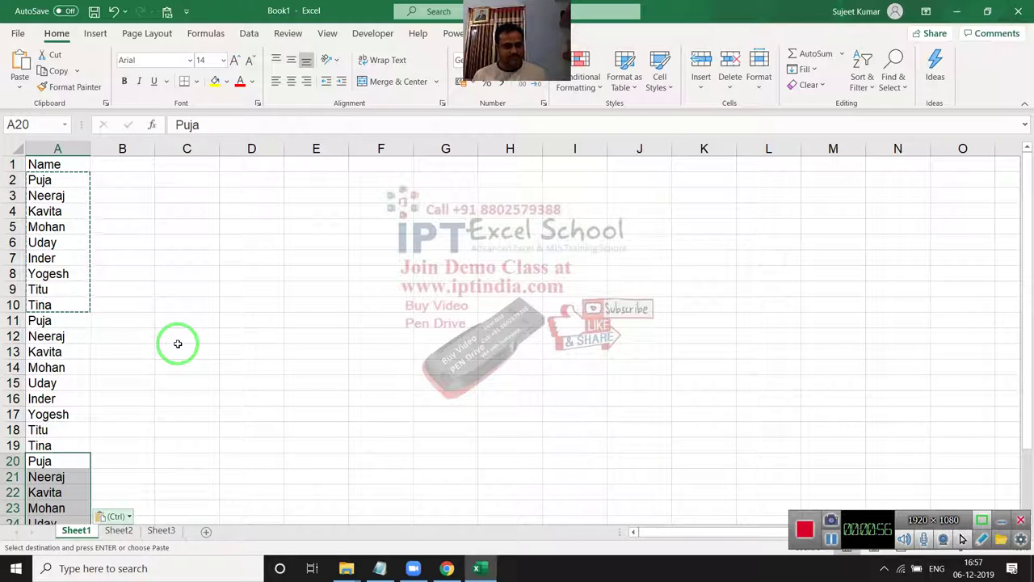
{"action": "key", "text": "ctrl"}
{"action": "key", "text": "Escape"}
Paste the nine-name block again starting at A29
{"action": "key", "text": "Down"}
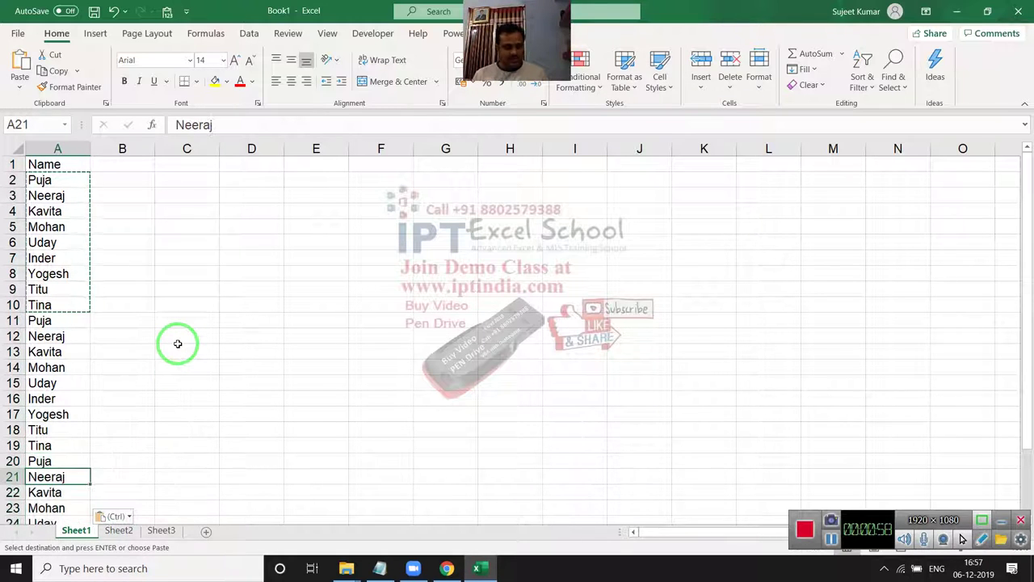
{"action": "key", "text": "ctrl+Down"}
{"action": "key", "text": "Down"}
{"action": "key", "text": "ctrl+v"}
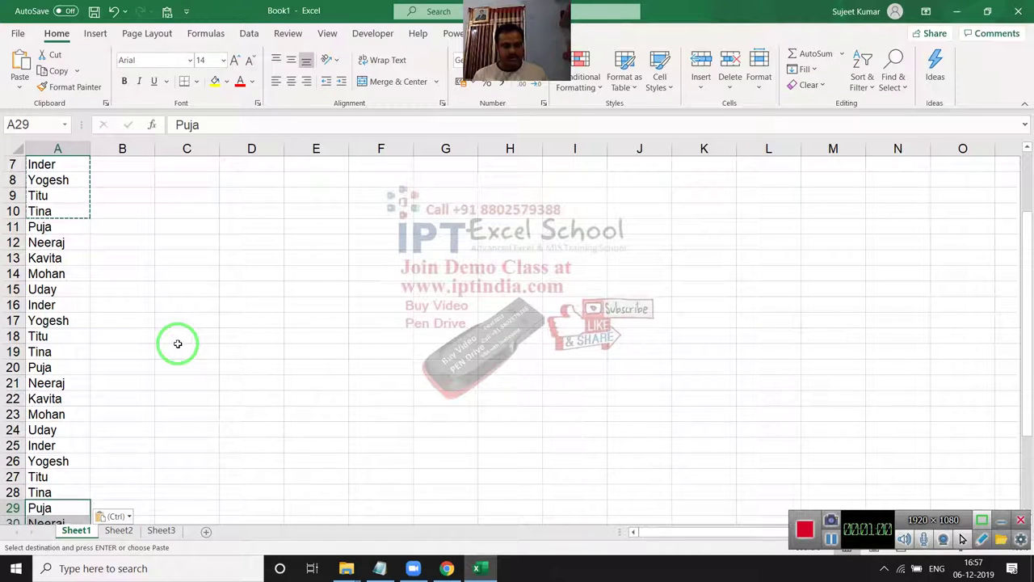
{"action": "key", "text": "ctrl"}
{"action": "key", "text": "Escape"}
Paste the nine-name block again at A38
{"action": "key", "text": "Down"}
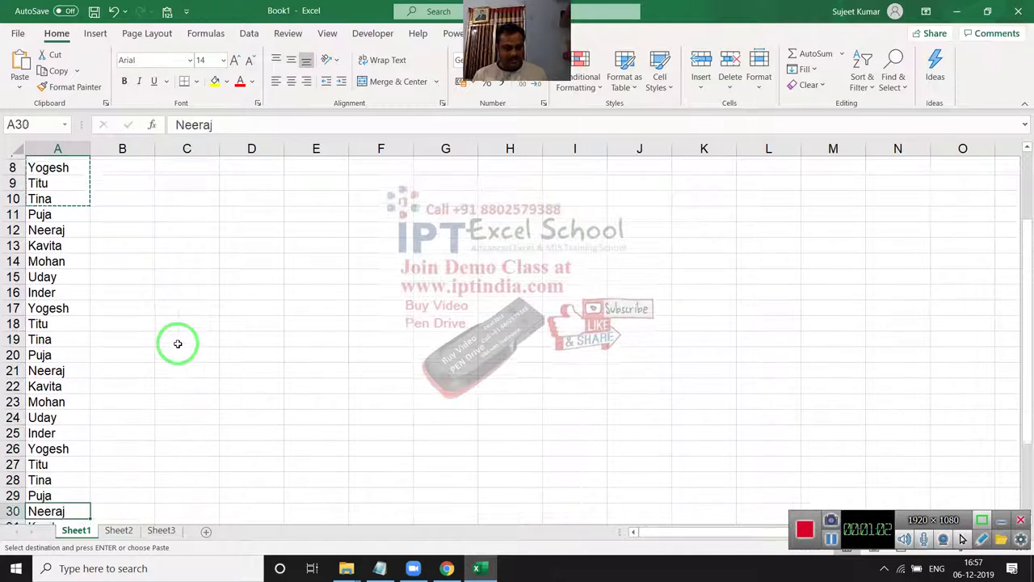
{"action": "key", "text": "Down"}
{"action": "key", "text": "Down"}
{"action": "key", "text": "ctrl"}
{"action": "key", "text": "Escape"}
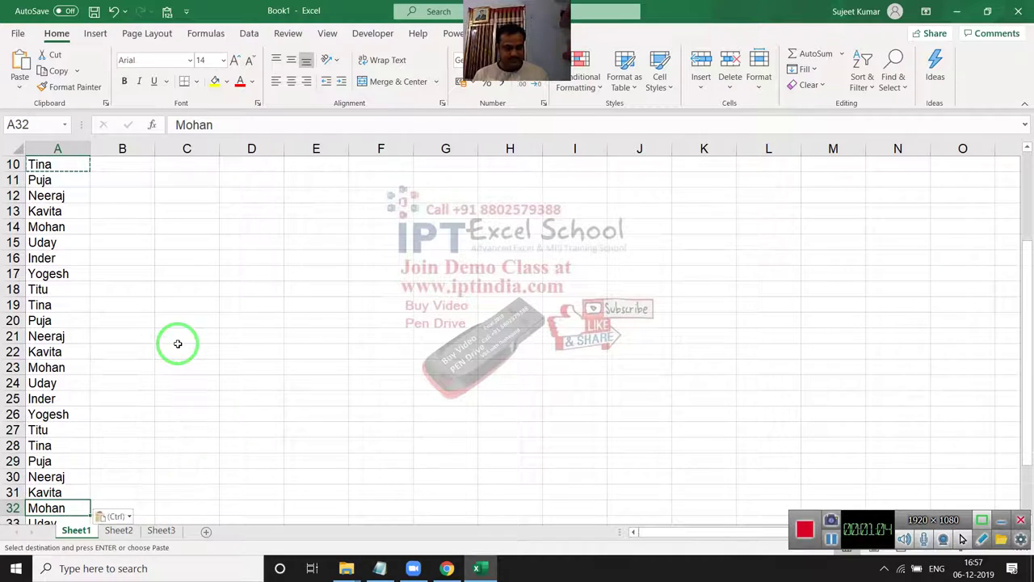
{"action": "key", "text": "Down"}
{"action": "key", "text": "Down"}
Paste the block once more at A47 and return to the top of the sheet
{"action": "key", "text": "Down"}
{"action": "key", "text": "Down"}
{"action": "key", "text": "Down"}
{"action": "key", "text": "Down"}
{"action": "key", "text": "Down"}
{"action": "key", "text": "Down"}
{"action": "key", "text": "Up"}
{"action": "key", "text": "Up"}
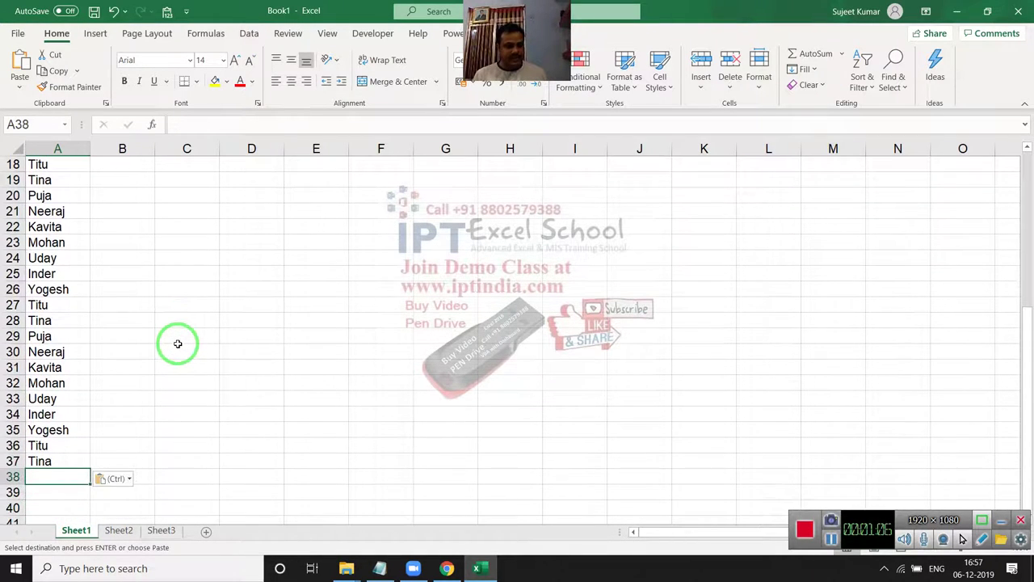
{"action": "key", "text": "ctrl+v"}
{"action": "key", "text": "Down"}
{"action": "key", "text": "Down"}
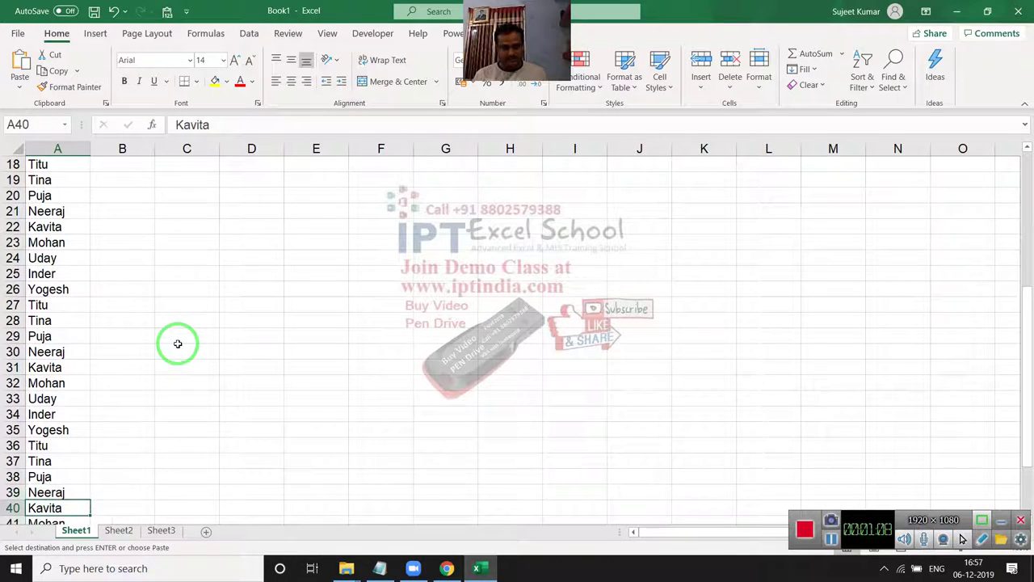
{"action": "key", "text": "Down"}
{"action": "key", "text": "Down"}
{"action": "key", "text": "Down"}
{"action": "key", "text": "Up"}
{"action": "key", "text": "ctrl+v"}
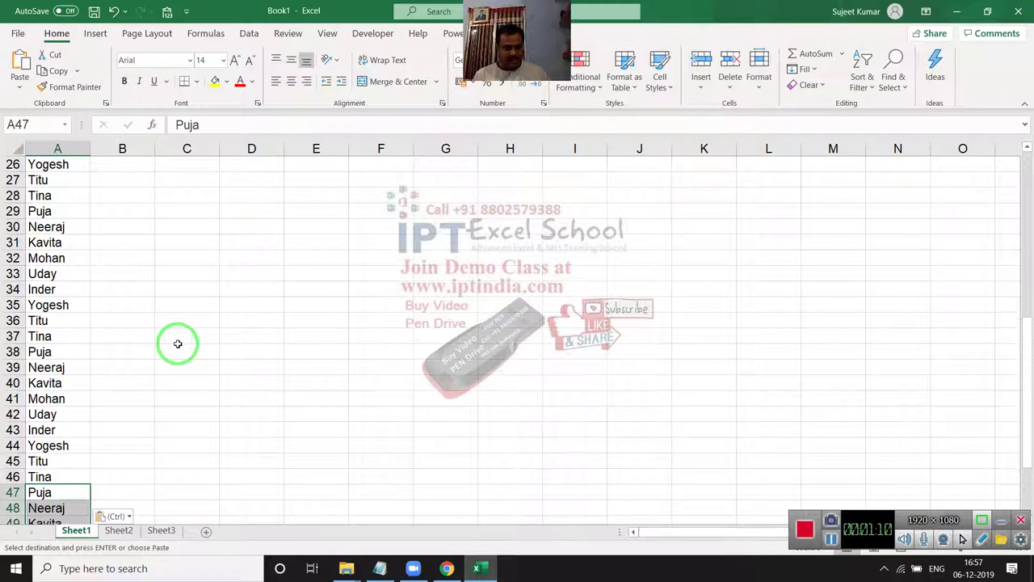
{"action": "key", "text": "Escape"}
{"action": "key", "text": "ctrl+Home"}
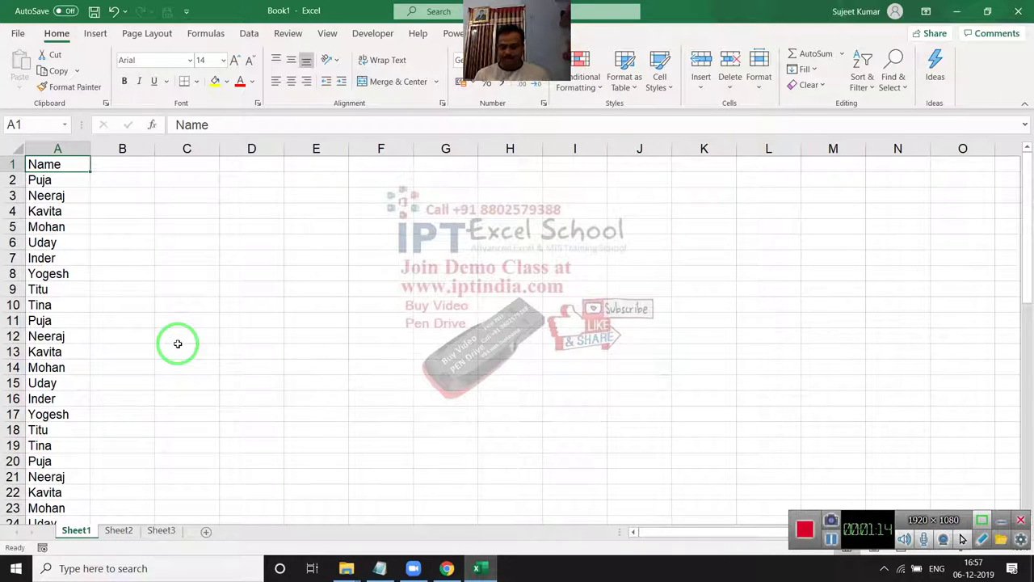
Select and copy the first nine names A2:A10, then cancel the copy
{"action": "key", "text": "Down"}
{"action": "key", "text": "shift+Down"}
{"action": "key", "text": "shift+Down"}
{"action": "key", "text": "shift+Down"}
{"action": "key", "text": "shift+Down"}
{"action": "key", "text": "shift+Down"}
{"action": "key", "text": "shift+Down"}
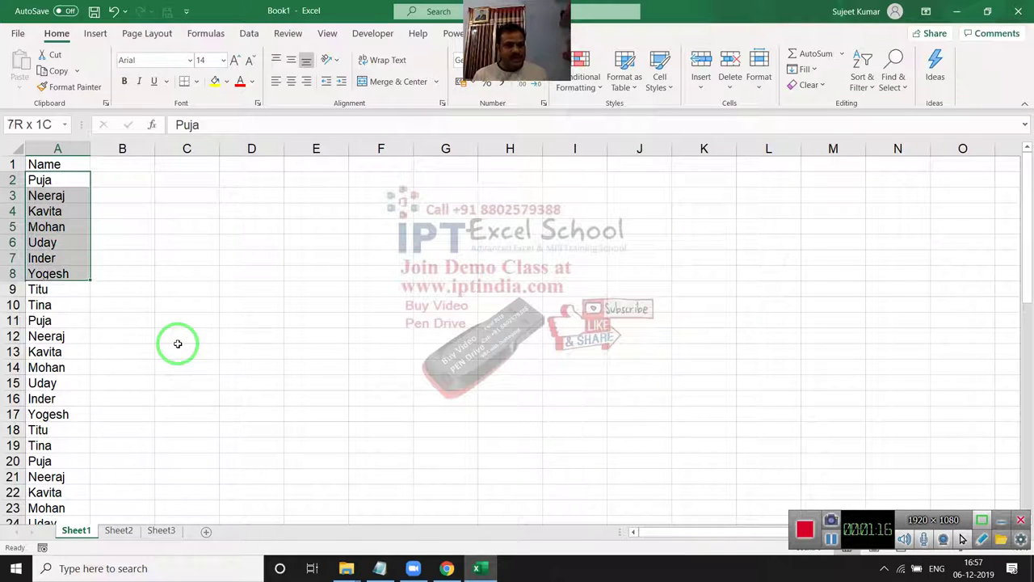
{"action": "key", "text": "shift+Down"}
{"action": "key", "text": "shift+Down"}
{"action": "key", "text": "Up"}
{"action": "key", "text": "Down"}
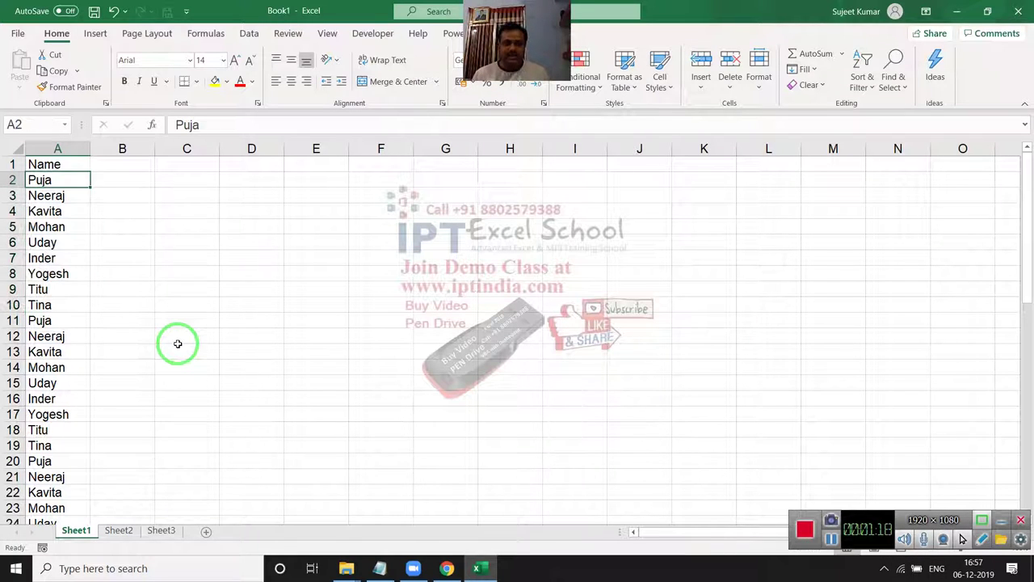
{"action": "key", "text": "shift+Down"}
{"action": "key", "text": "shift+Down"}
{"action": "key", "text": "shift+Down"}
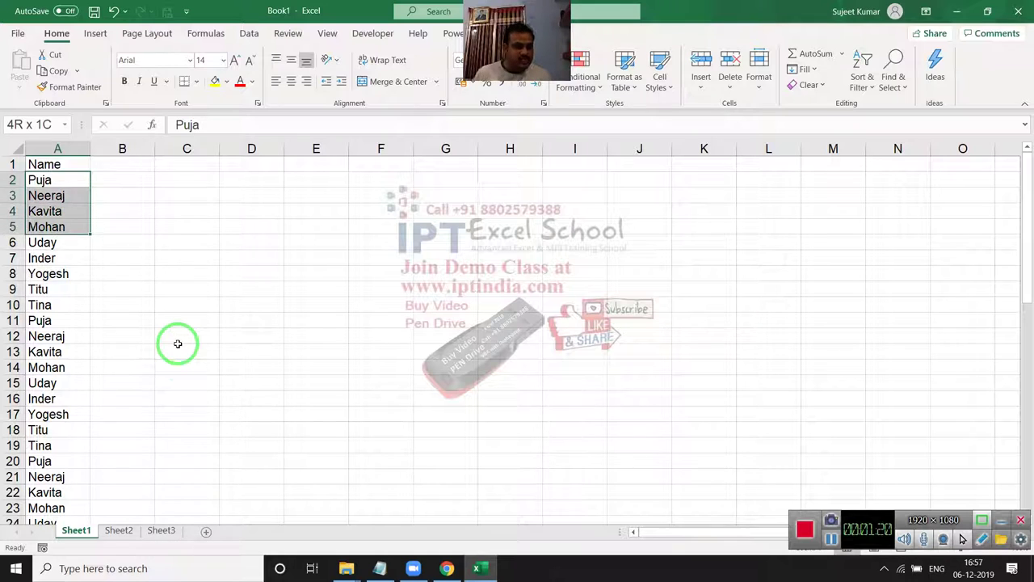
{"action": "key", "text": "shift+Down"}
{"action": "key", "text": "shift+Down"}
{"action": "key", "text": "shift+Down"}
{"action": "key", "text": "shift+Down"}
{"action": "key", "text": "shift+Down"}
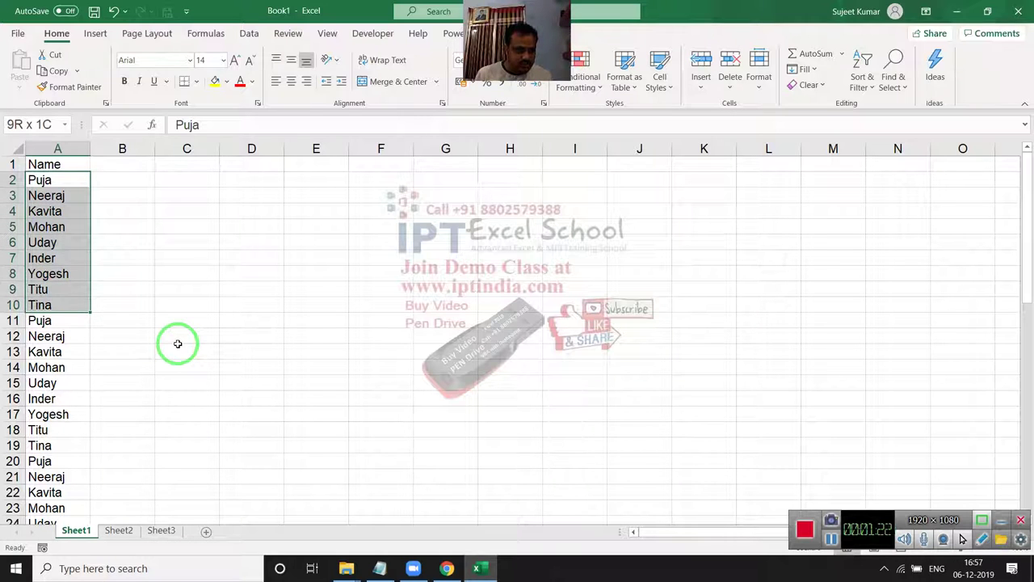
{"action": "key", "text": "shift+Down"}
{"action": "key", "text": "shift+Up"}
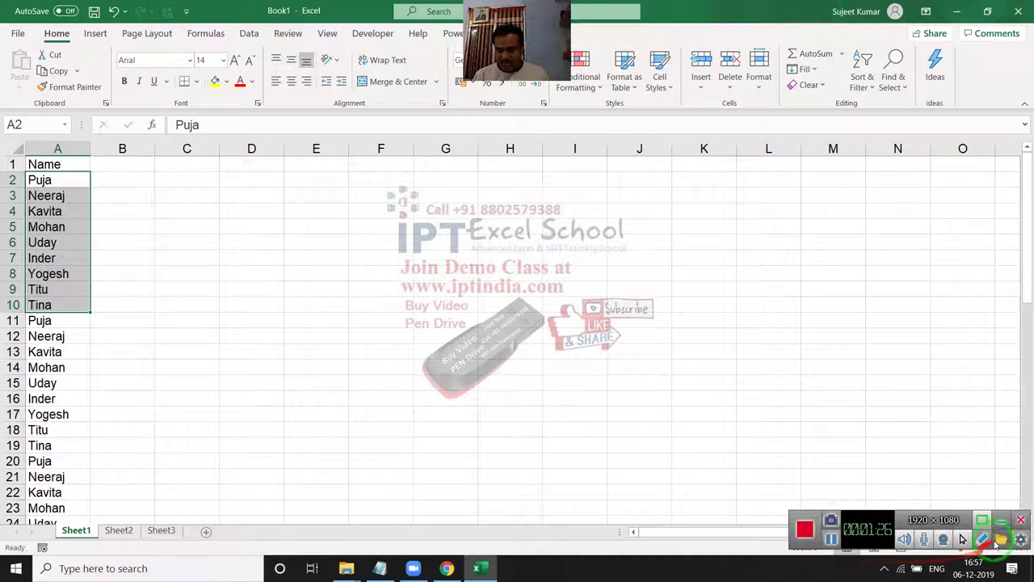
{"action": "left_click", "coordinate": [1000, 539]}
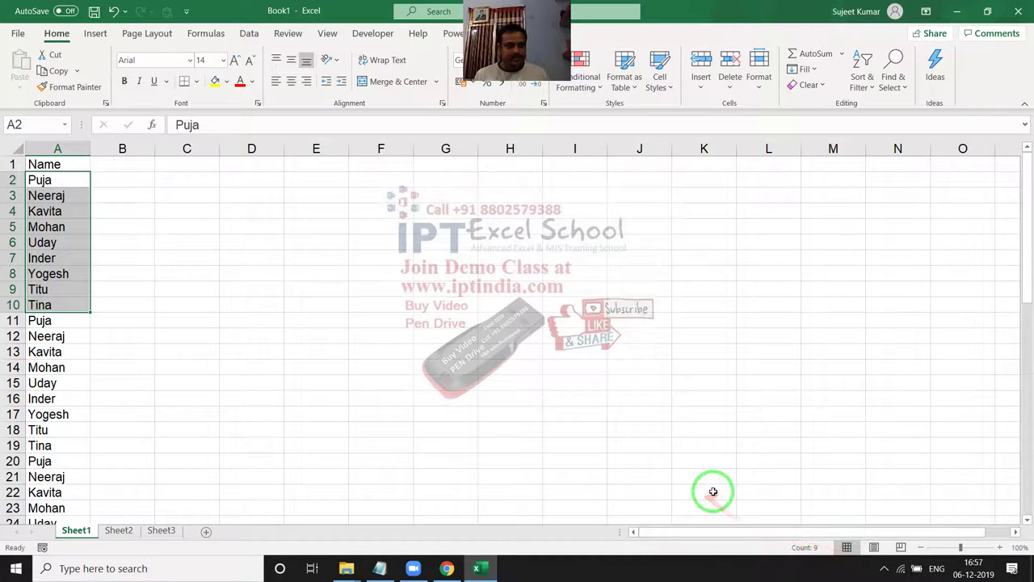
{"action": "key", "text": "ctrl+c"}
{"action": "key", "text": "Escape"}
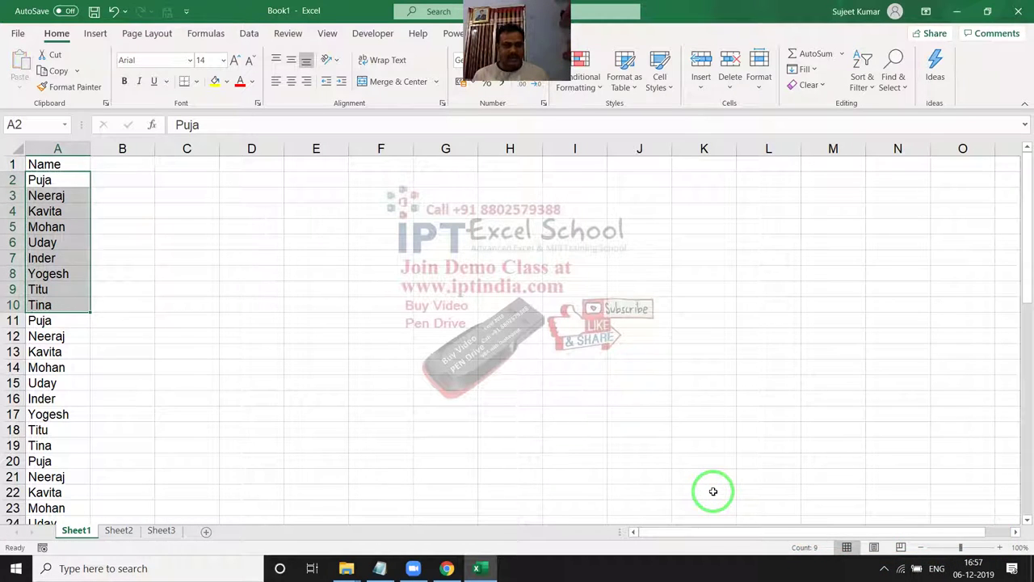
Select the second block of nine names starting at A11
{"action": "key", "text": "Down"}
{"action": "key", "text": "Down"}
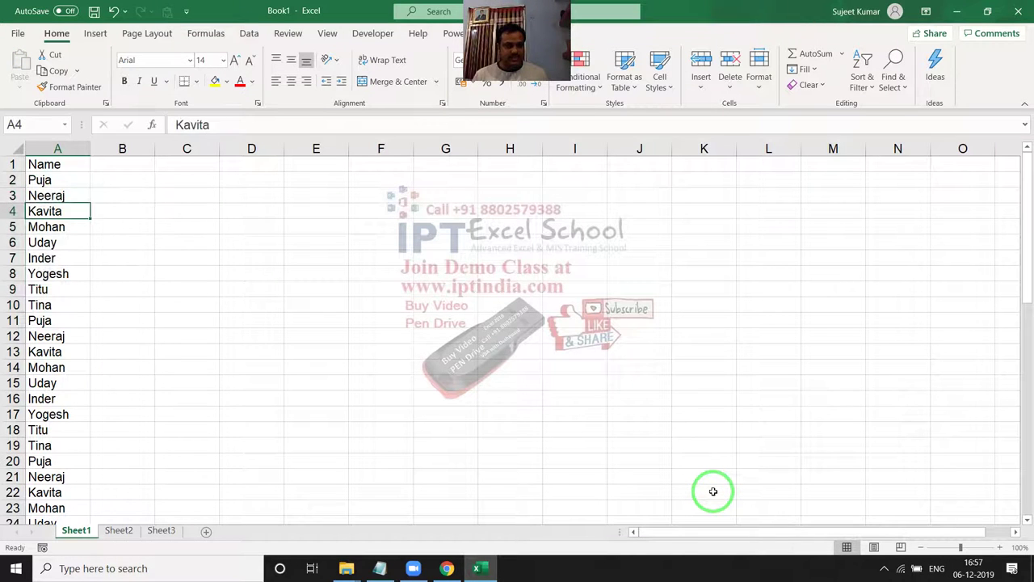
{"action": "key", "text": "Down"}
{"action": "key", "text": "Down"}
{"action": "key", "text": "Down"}
{"action": "key", "text": "Down"}
{"action": "key", "text": "Down"}
{"action": "key", "text": "shift+Down"}
{"action": "key", "text": "shift+Down"}
{"action": "key", "text": "shift+Down"}
{"action": "key", "text": "shift+Down"}
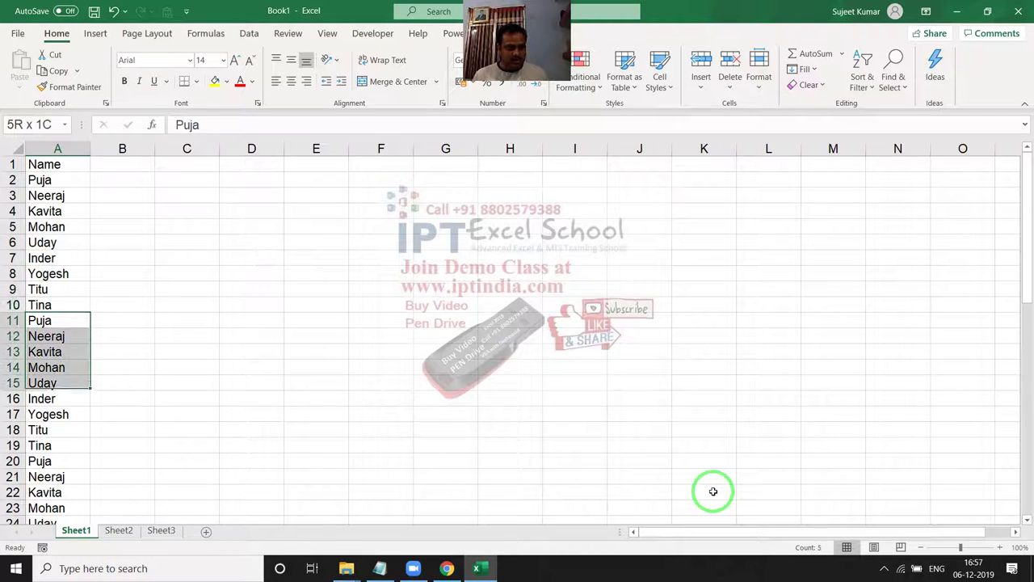
{"action": "key", "text": "shift+Down"}
{"action": "key", "text": "shift+Down"}
{"action": "key", "text": "shift+Down"}
{"action": "key", "text": "shift+Down"}
{"action": "key", "text": "ctrl+c"}
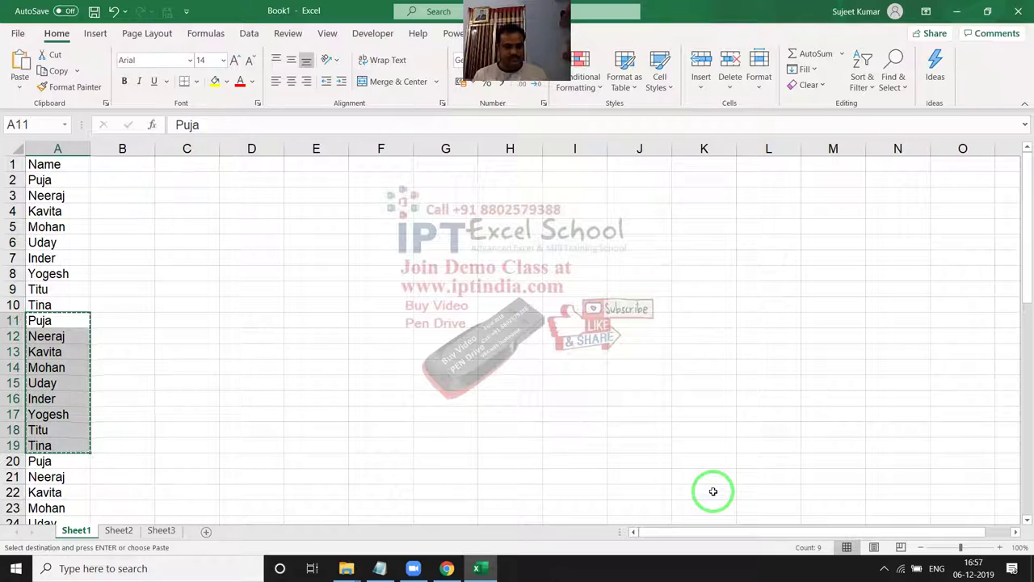
{"action": "key", "text": "Right"}
{"action": "key", "text": "Up"}
{"action": "key", "text": "Up"}
{"action": "key", "text": "Up"}
{"action": "key", "text": "ctrl+v"}
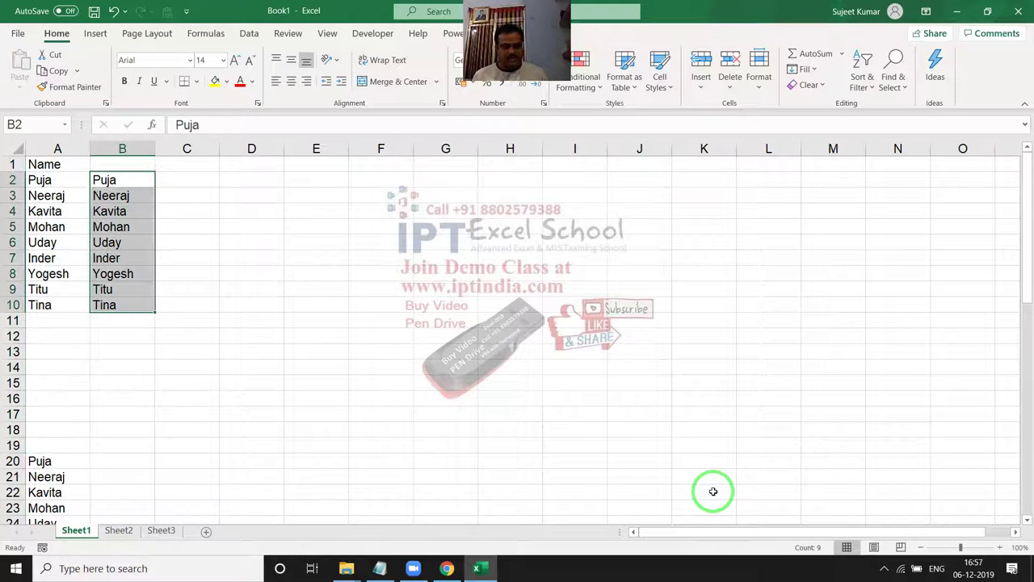
{"action": "key", "text": "Down"}
{"action": "key", "text": "Left"}
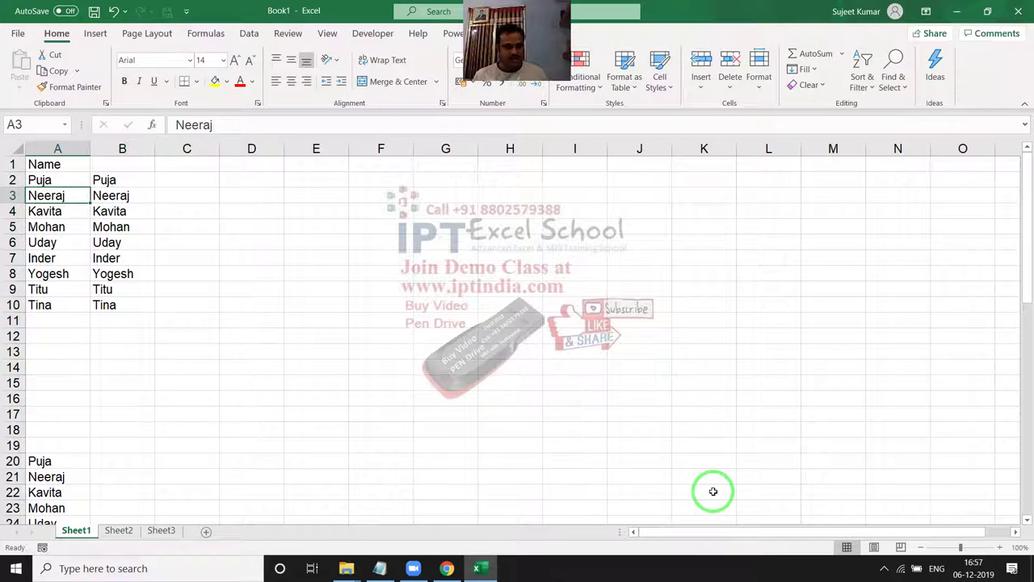
{"action": "key", "text": "ctrl+Down"}
{"action": "key", "text": "Down"}
{"action": "key", "text": "Down"}
{"action": "key", "text": "Down"}
{"action": "key", "text": "Down"}
{"action": "key", "text": "Down"}
{"action": "key", "text": "Down"}
{"action": "key", "text": "Down"}
{"action": "key", "text": "Down"}
{"action": "key", "text": "Down"}
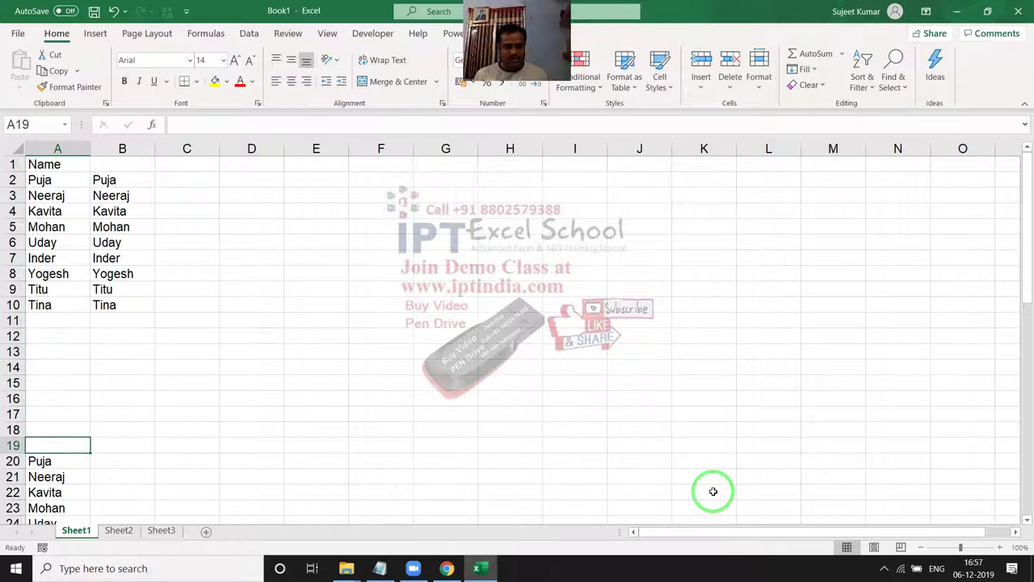
{"action": "key", "text": "Down"}
{"action": "key", "text": "shift+Down"}
{"action": "key", "text": "shift+Down"}
{"action": "key", "text": "shift+Down"}
{"action": "key", "text": "shift+Down"}
{"action": "key", "text": "shift+Down"}
{"action": "key", "text": "shift+Down"}
{"action": "key", "text": "shift+Down"}
{"action": "key", "text": "shift+Down"}
{"action": "key", "text": "shift+Down"}
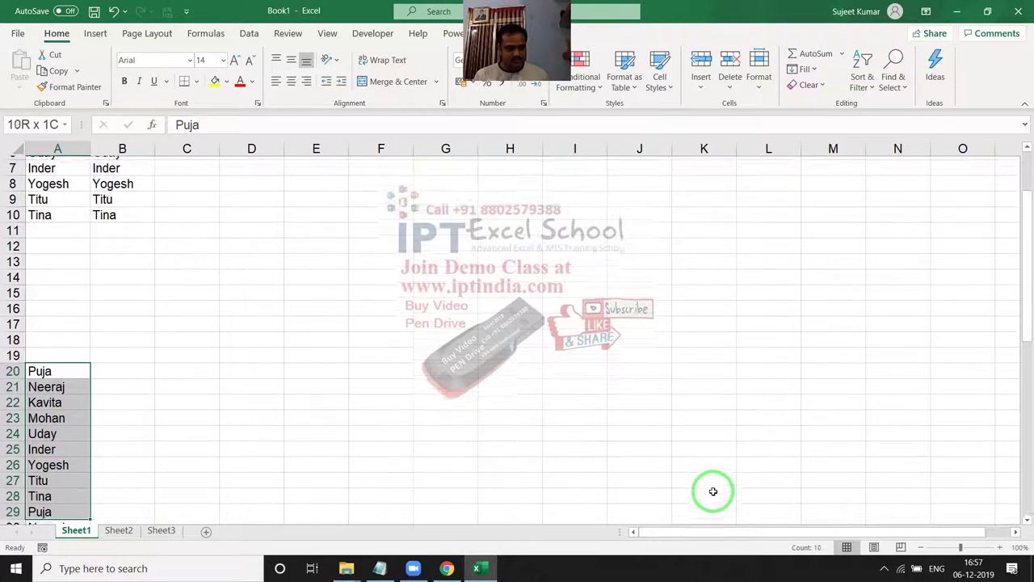
{"action": "key", "text": "shift+Down"}
{"action": "key", "text": "shift+Down"}
{"action": "key", "text": "shift+Up"}
{"action": "key", "text": "shift+Up"}
{"action": "key", "text": "shift+Up"}
{"action": "key", "text": "shift+Up"}
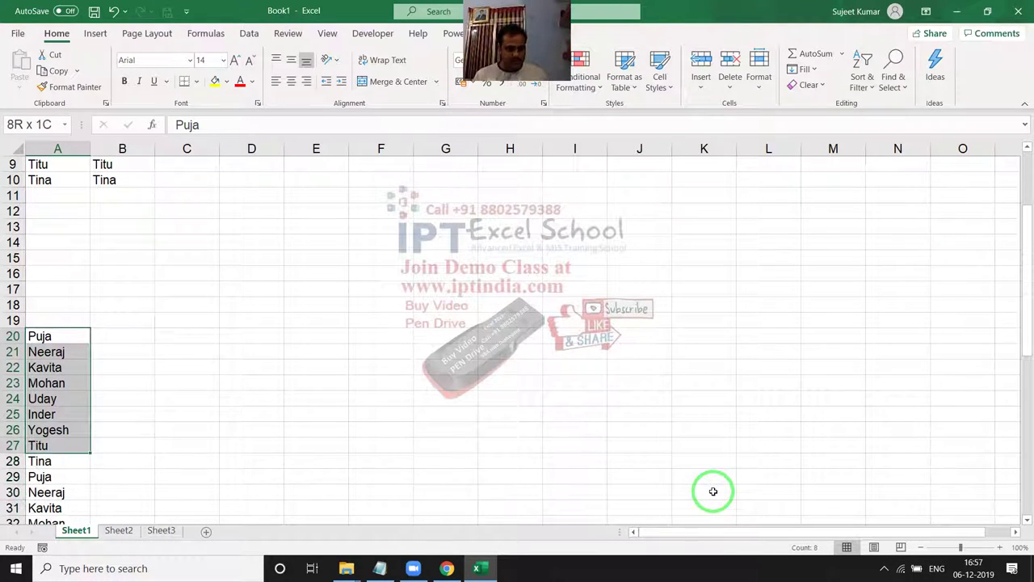
{"action": "key", "text": "shift+Down"}
{"action": "key", "text": "ctrl+c"}
{"action": "key", "text": "ctrl+Up"}
{"action": "key", "text": "ctrl+Up"}
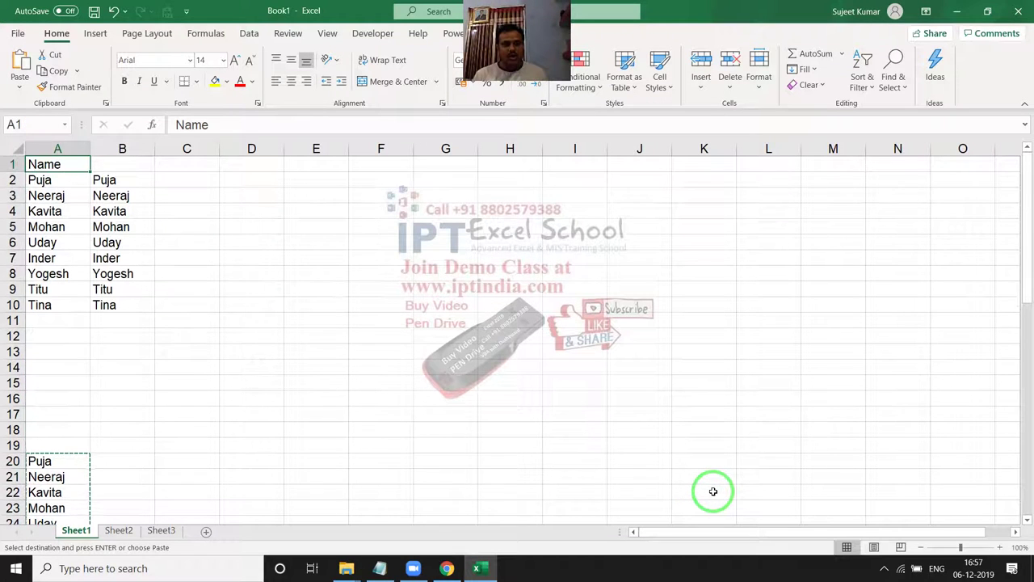
{"action": "key", "text": "Right"}
{"action": "key", "text": "Right"}
{"action": "key", "text": "Down"}
{"action": "key", "text": "Return"}
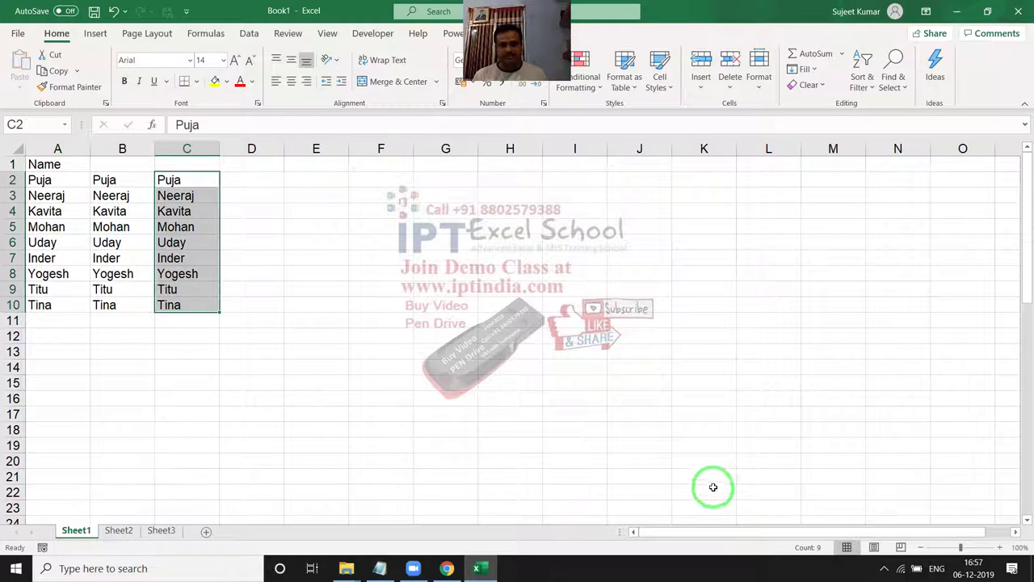
{"action": "key", "text": "Left"}
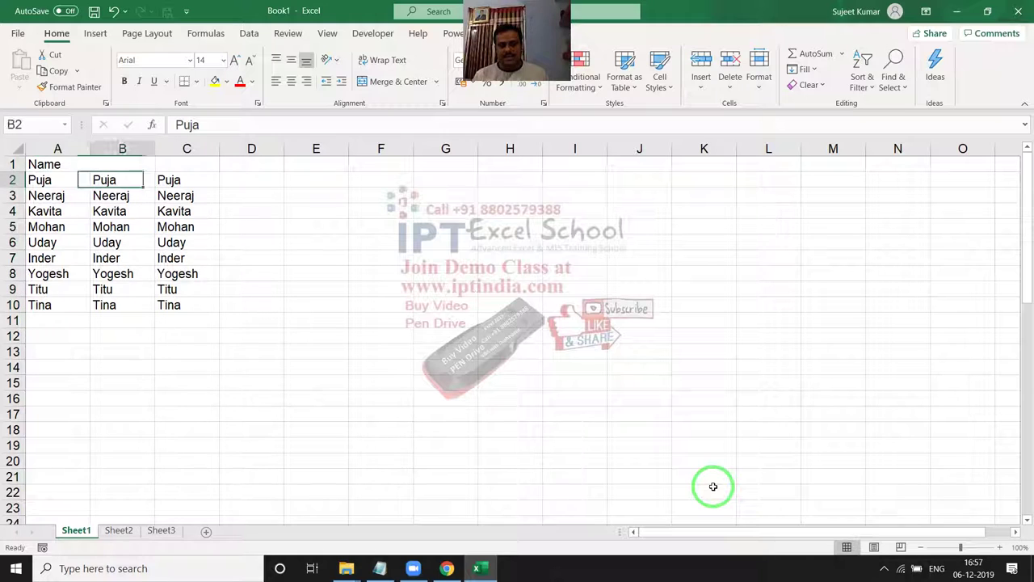
{"action": "key", "text": "Right"}
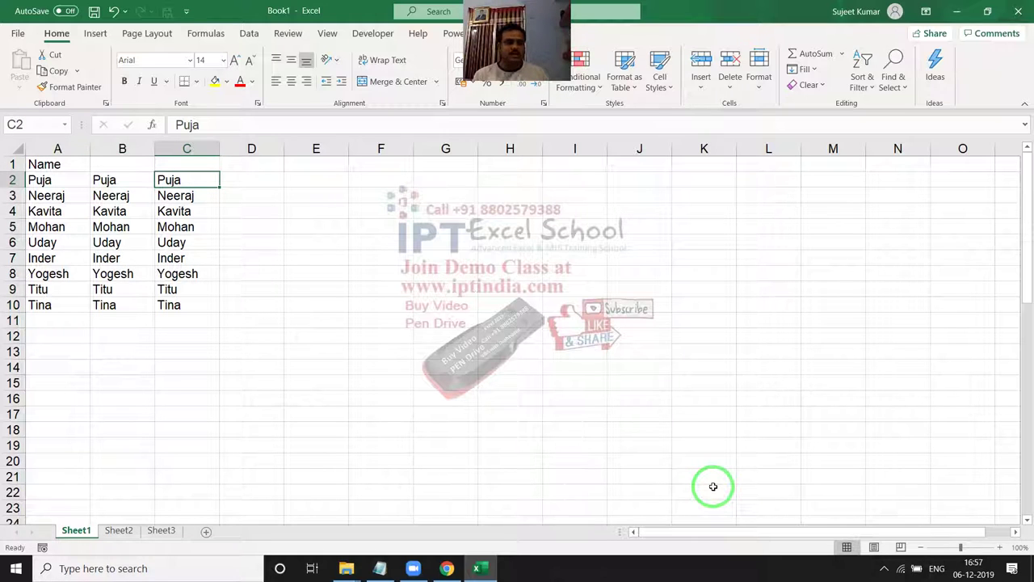
{"action": "key", "text": "ctrl+z"}
{"action": "key", "text": "ctrl+z"}
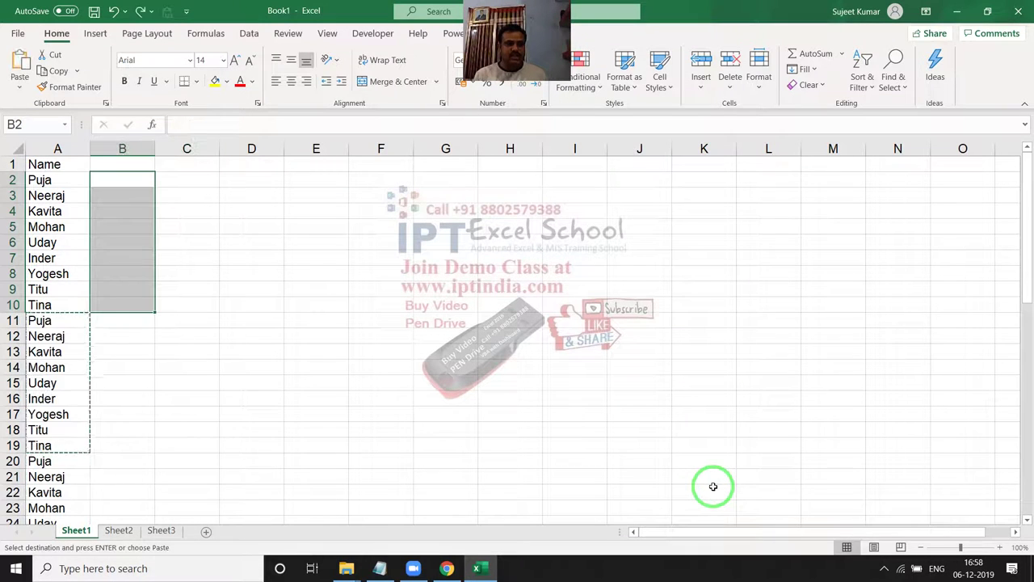
{"action": "key", "text": "Escape"}
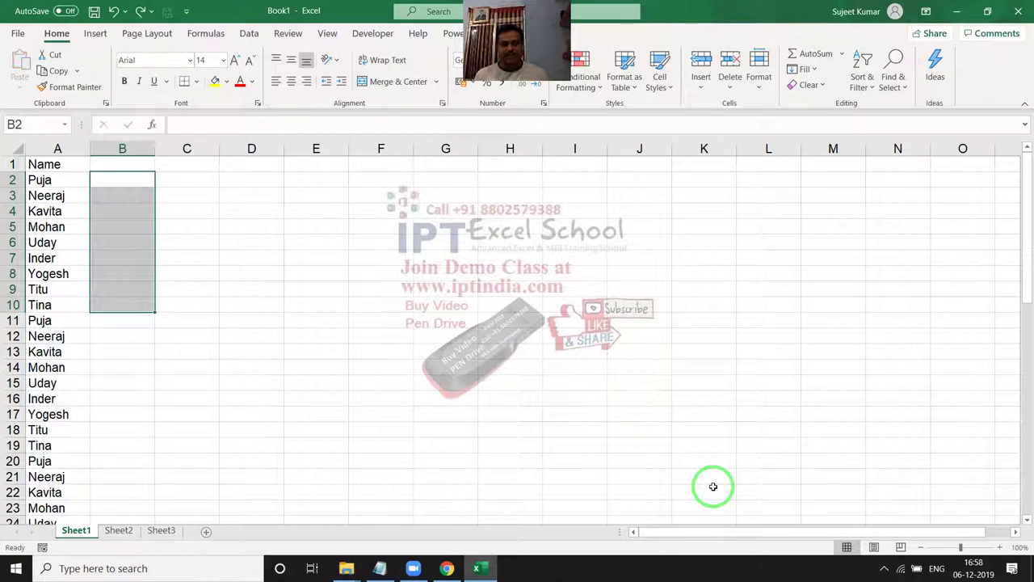
{"action": "key", "text": "Left"}
{"action": "key", "text": "ctrl+Down"}
{"action": "key", "text": "ctrl+Up"}
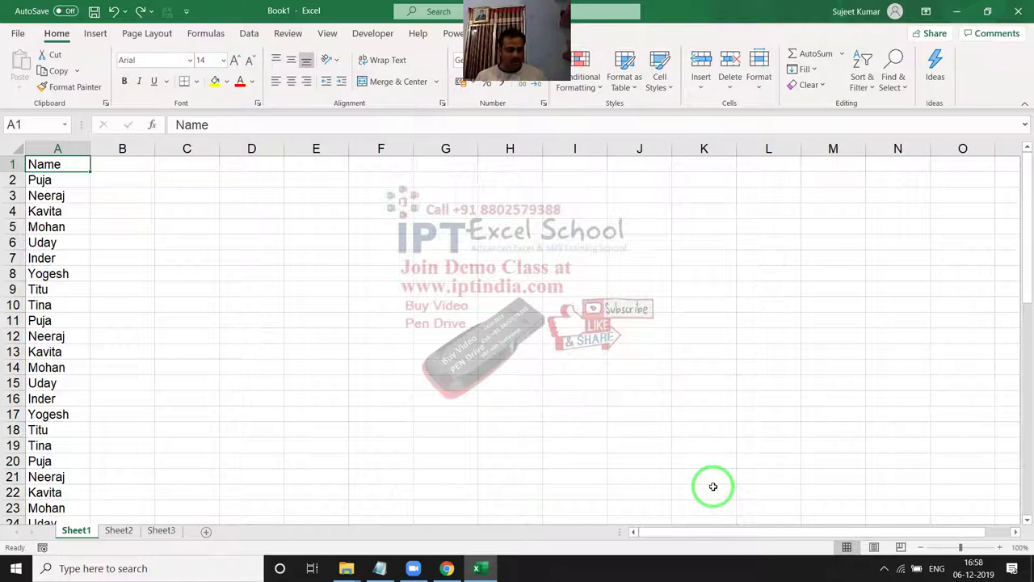
Show the Windows desktop with Win+D
{"action": "key", "text": "super+d"}
Refresh the desktop and delete the Tableau Desktop 2019.3 zip file
{"action": "right_click", "coordinate": [682, 220]}
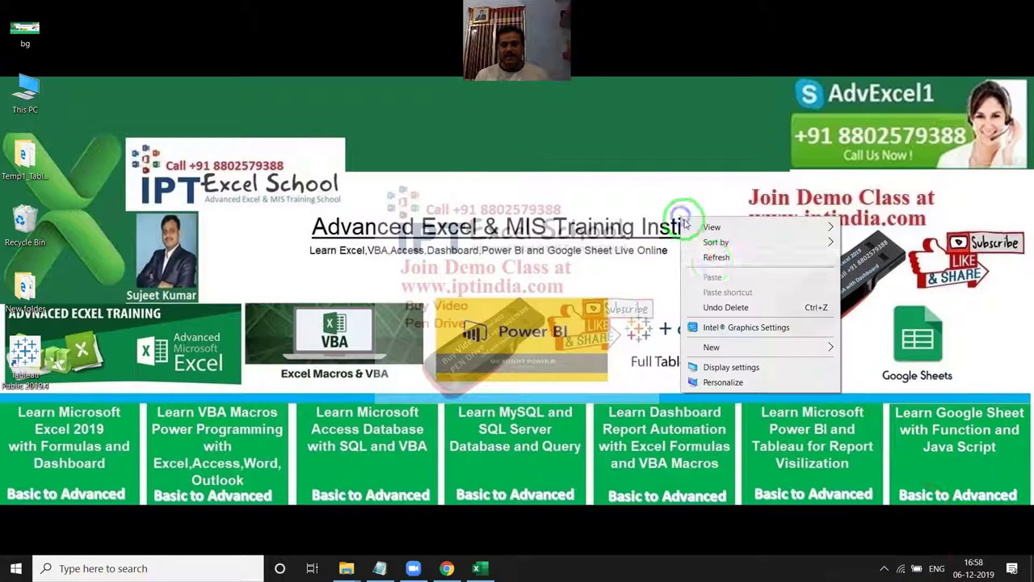
{"action": "left_click", "coordinate": [715, 256]}
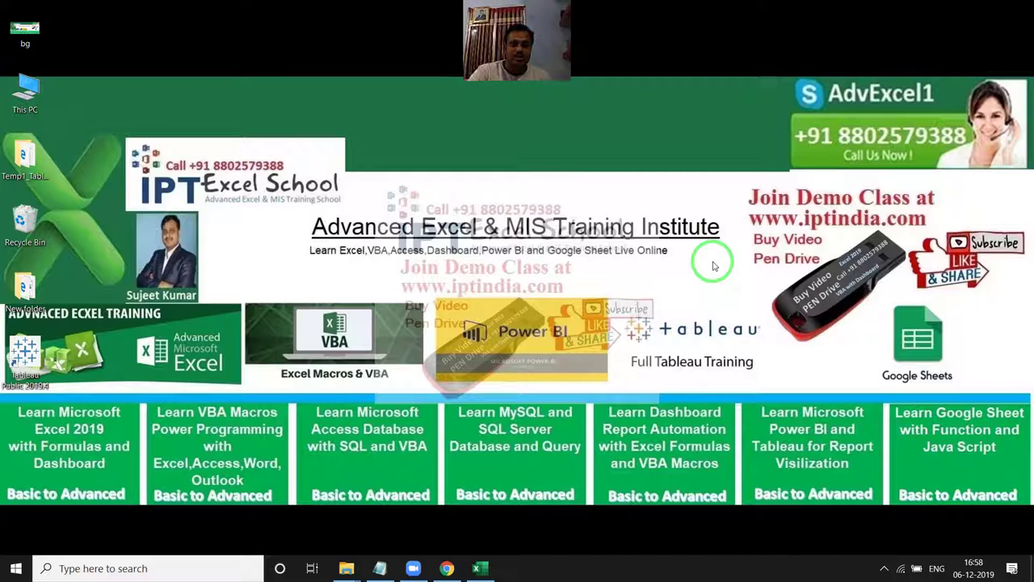
{"action": "left_click", "coordinate": [38, 161]}
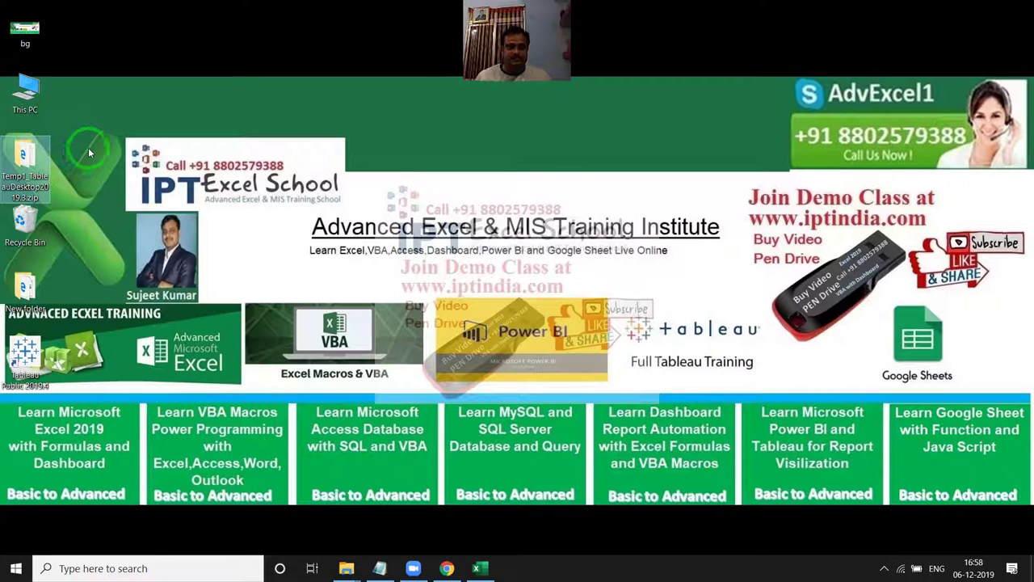
{"action": "key", "text": "Delete"}
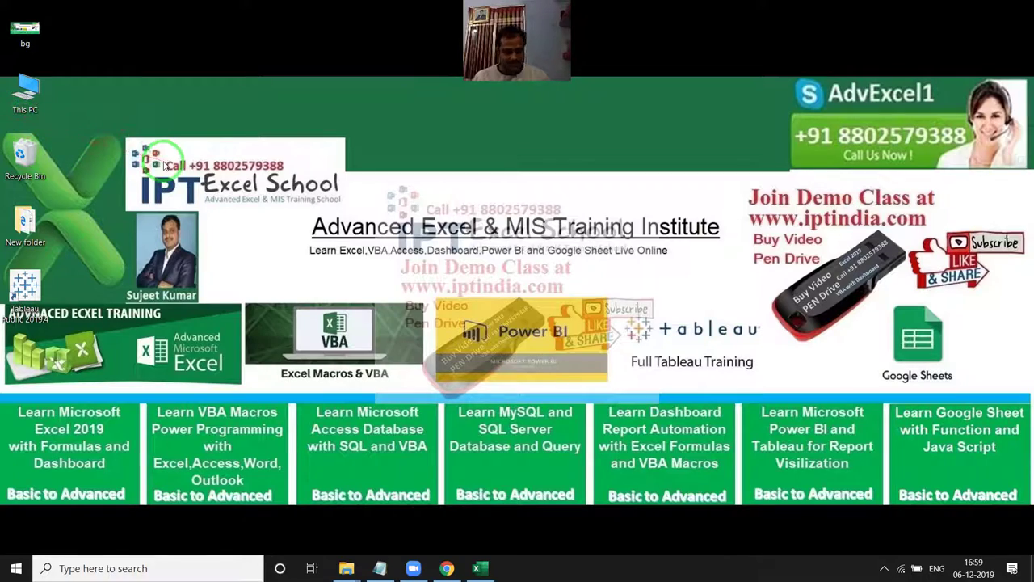
Back in Excel, open the Visual Basic editor and add a module with an empty Sub rr() macro
{"action": "key", "text": "alt+Tab"}
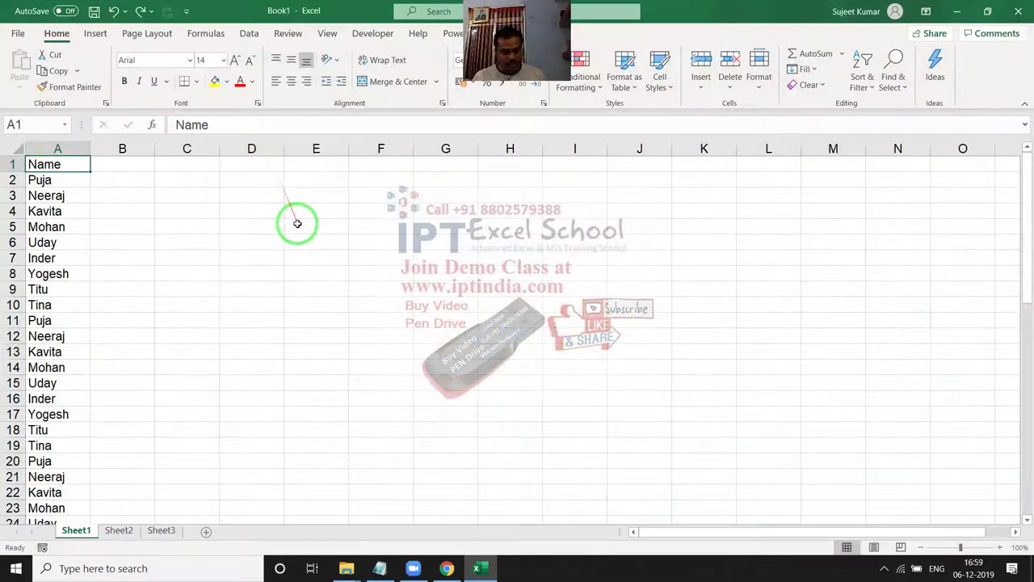
{"action": "left_click", "coordinate": [380, 242]}
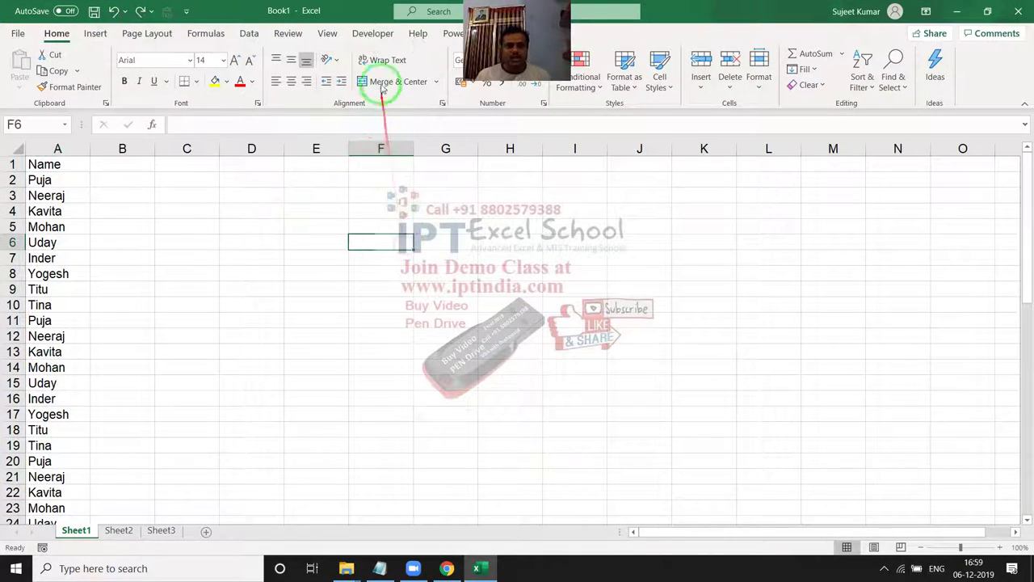
{"action": "left_click", "coordinate": [372, 34]}
{"action": "left_click", "coordinate": [23, 81]}
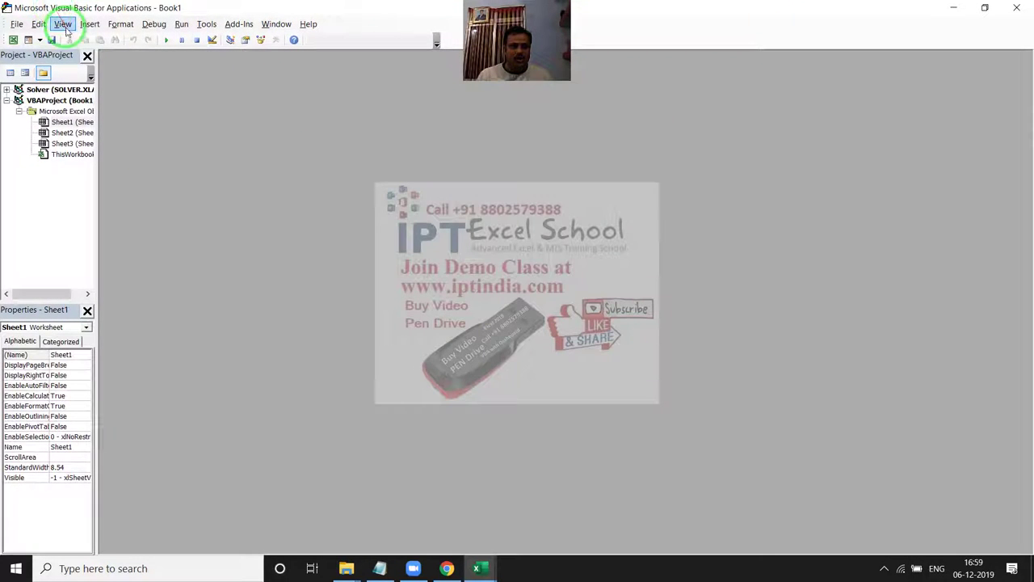
{"action": "left_click", "coordinate": [90, 24]}
{"action": "left_click", "coordinate": [106, 71]}
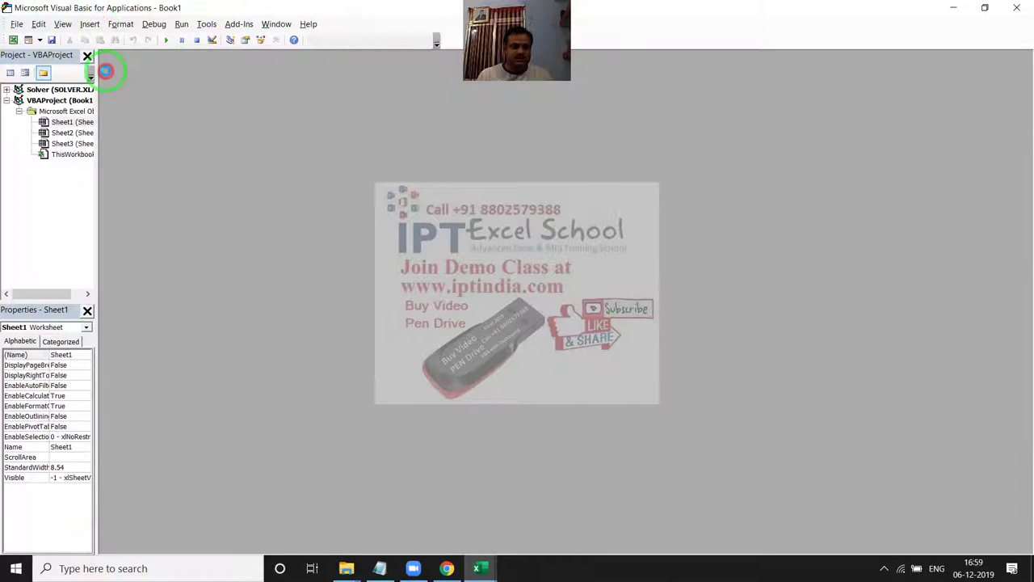
{"action": "type", "text": "sub rr("}
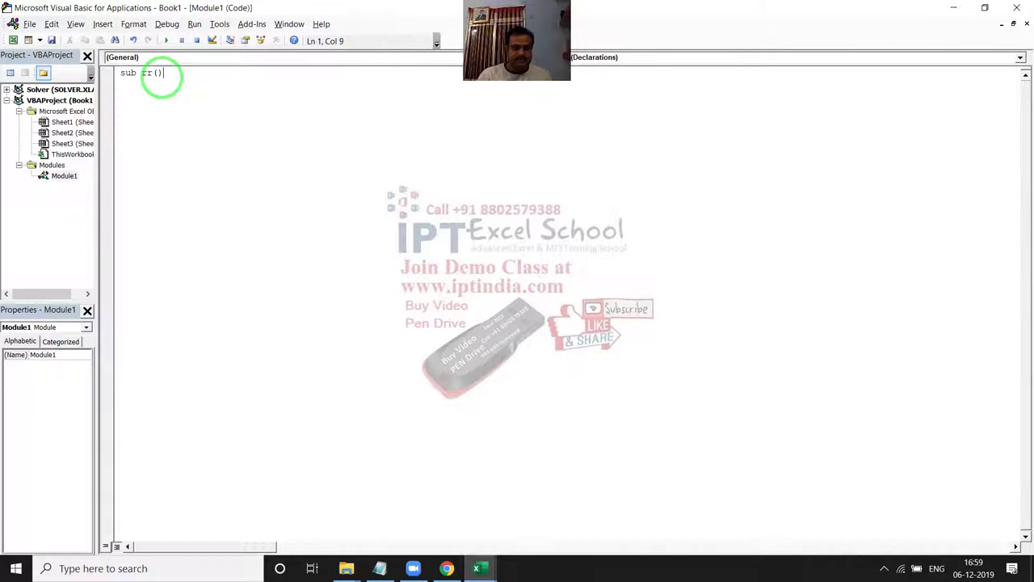
{"action": "key", "text": "Return"}
{"action": "key", "text": "Return"}
{"action": "key", "text": "Return"}
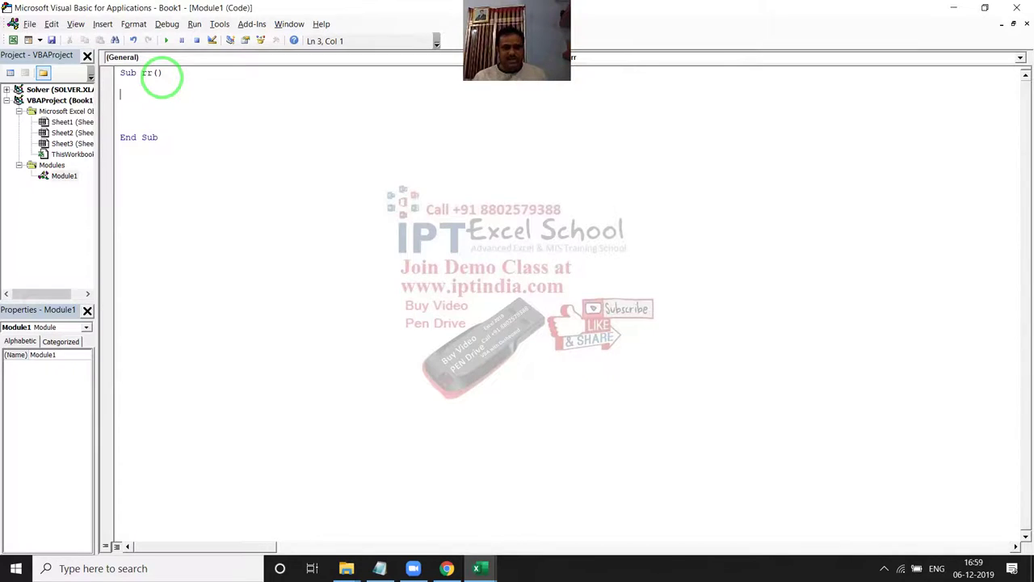
Check in the worksheet that the name list ends at A55, then return to the code
{"action": "key", "text": "alt+F11"}
{"action": "key", "text": "Left"}
{"action": "key", "text": "Left"}
{"action": "key", "text": "Left"}
{"action": "key", "text": "Left"}
{"action": "key", "text": "Left"}
{"action": "key", "text": "Up"}
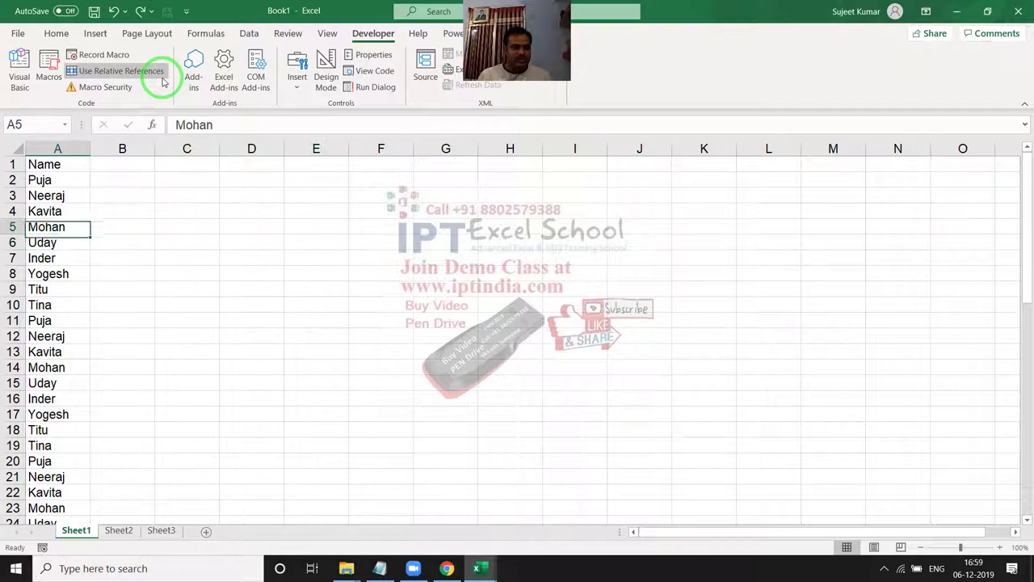
{"action": "key", "text": "Up"}
{"action": "key", "text": "Up"}
{"action": "key", "text": "Up"}
{"action": "key", "text": "Up"}
{"action": "key", "text": "ctrl+Down"}
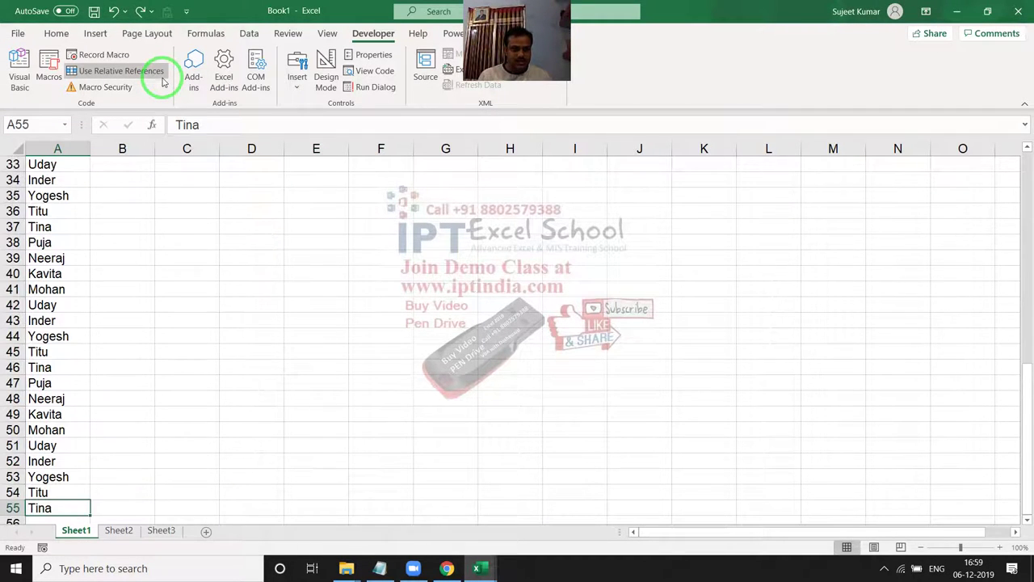
{"action": "key", "text": "ctrl+Up"}
{"action": "key", "text": "Down"}
{"action": "key", "text": "Down"}
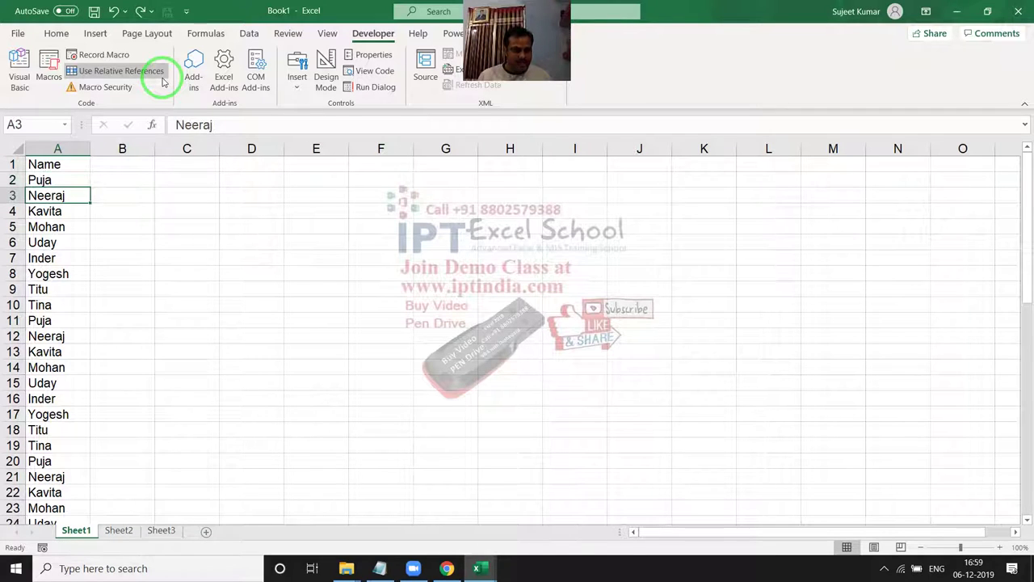
{"action": "key", "text": "ctrl+Down"}
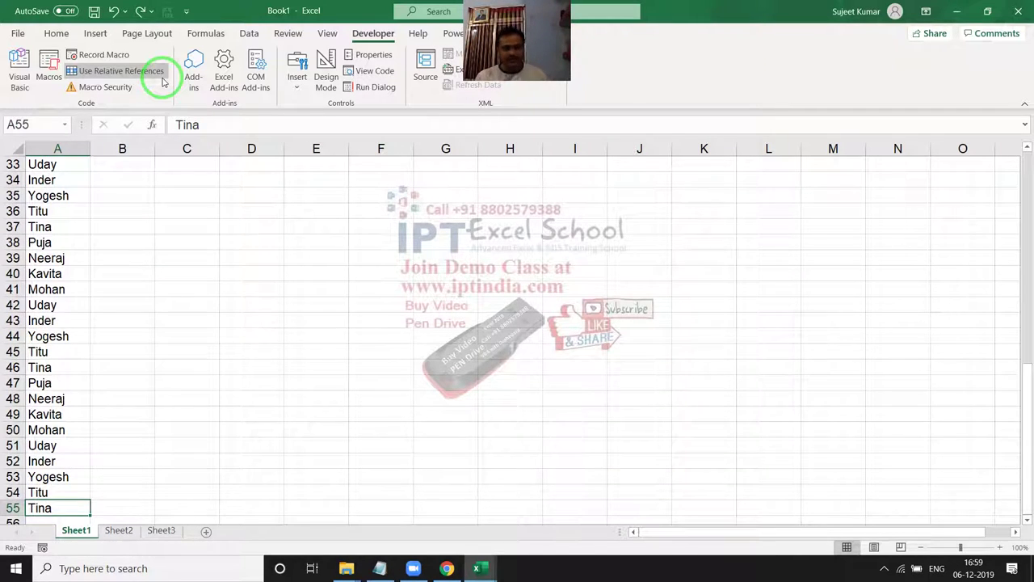
{"action": "key", "text": "alt+F11"}
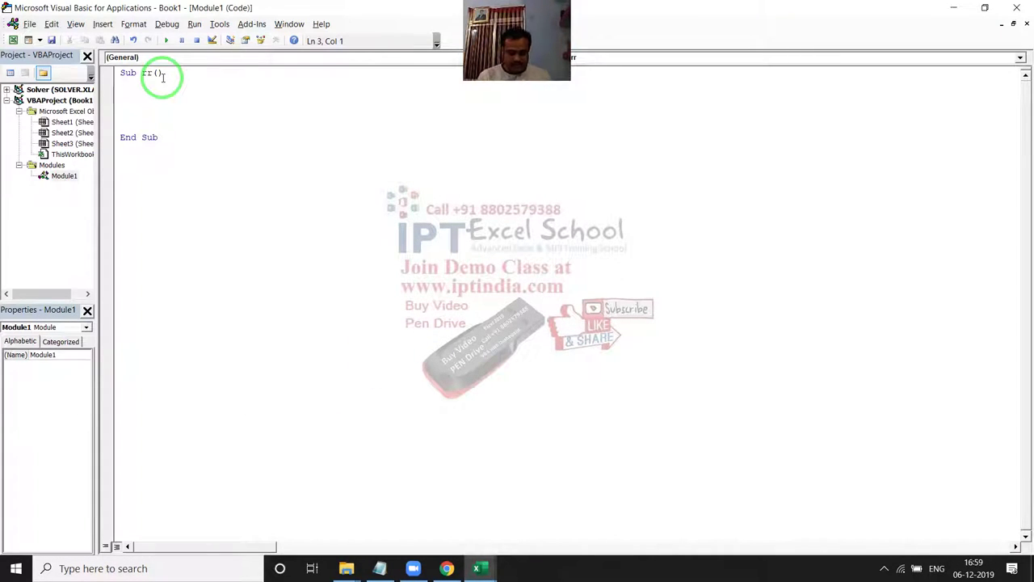
Write a For i = 1 To 55 loop closed by Next i
{"action": "type", "text": "fo"}
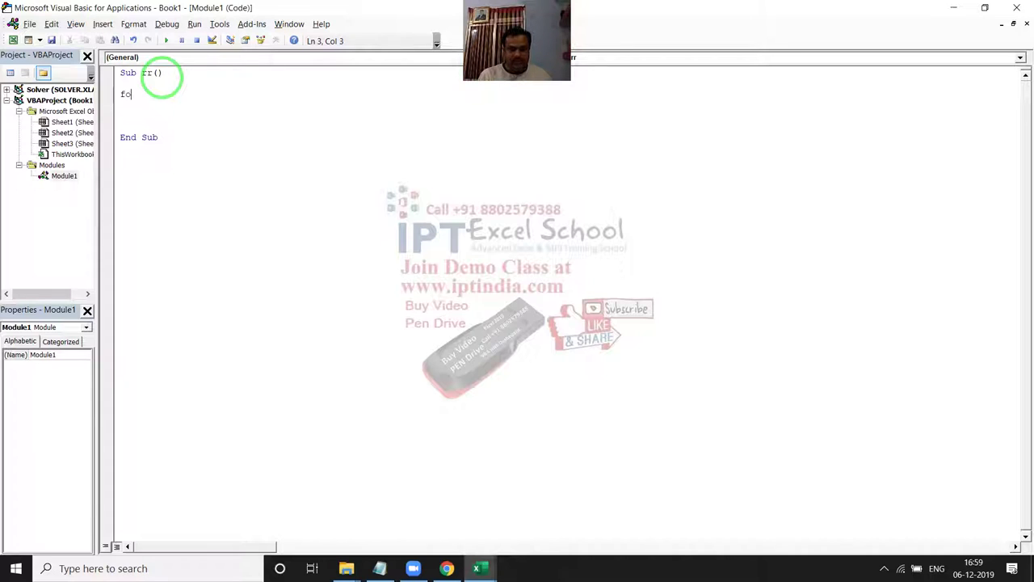
{"action": "type", "text": "r i"}
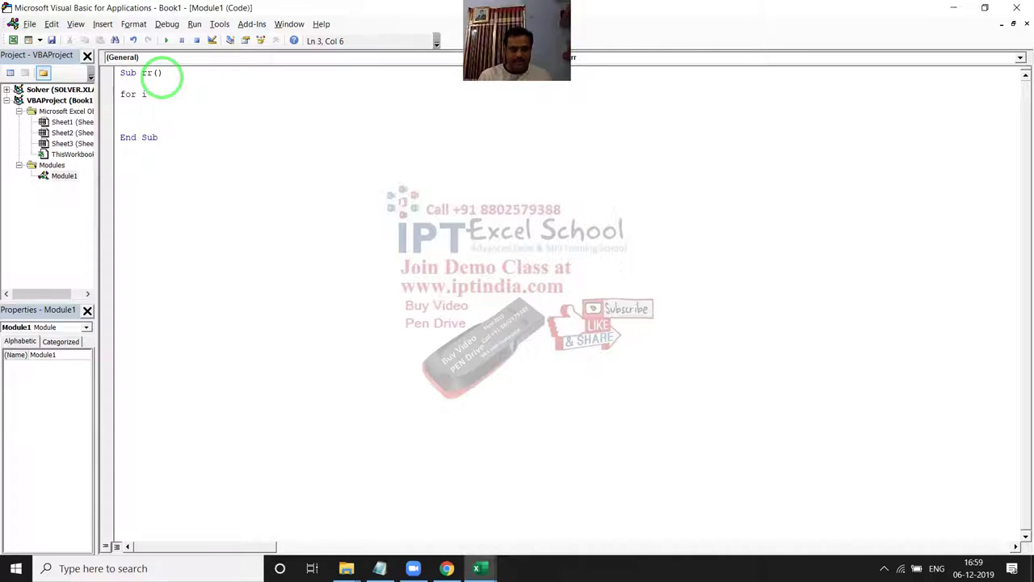
{"action": "type", "text": " = 1 "}
{"action": "type", "text": "to 5"}
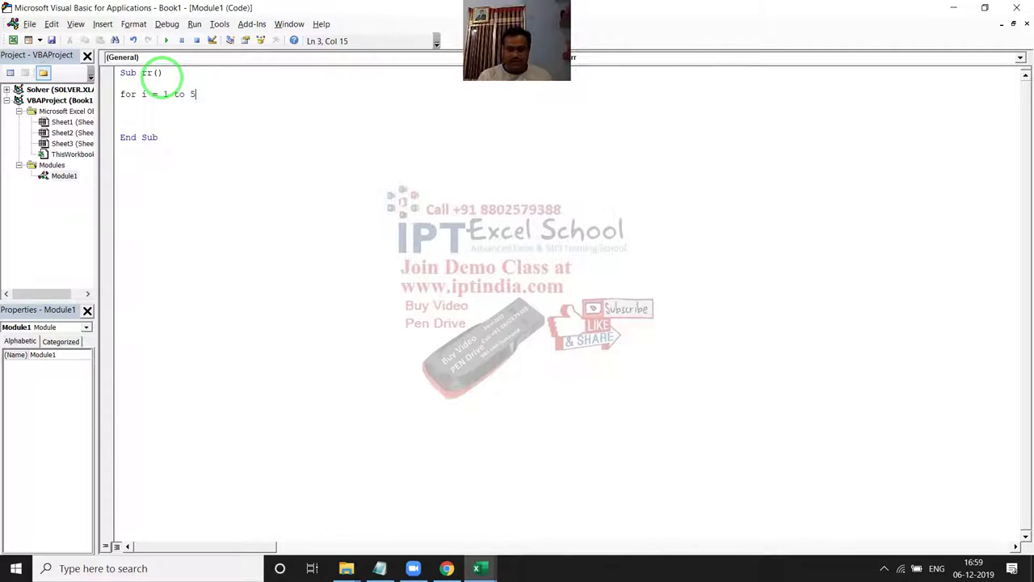
{"action": "type", "text": "5"}
{"action": "key", "text": "Return"}
{"action": "key", "text": "Return"}
{"action": "key", "text": "Return"}
{"action": "type", "text": "nex"}
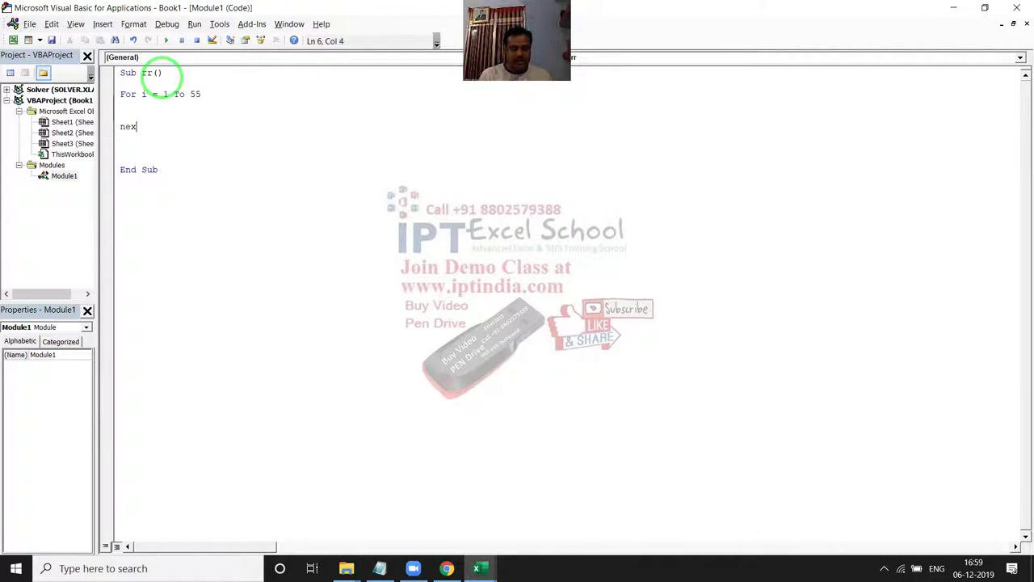
{"action": "type", "text": "t i"}
{"action": "key", "text": "Return"}
{"action": "key", "text": "Up"}
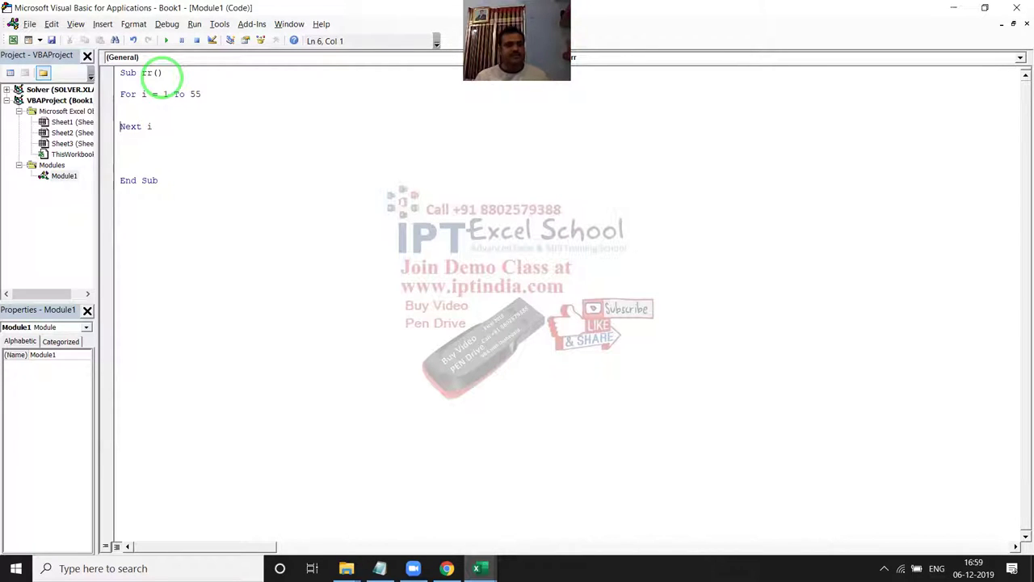
{"action": "key", "text": "Right"}
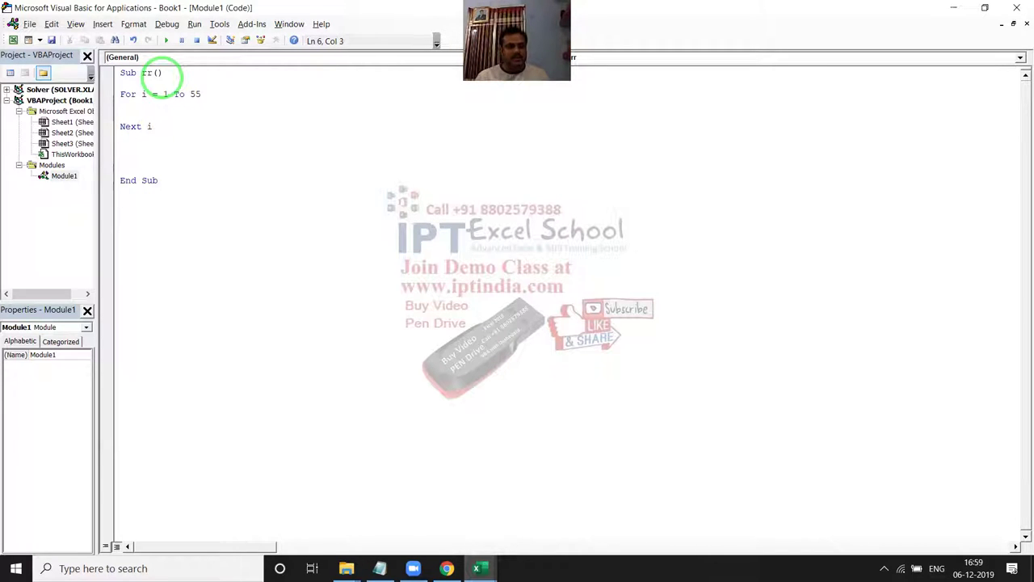
Change the loop's start value from 1 to 2
{"action": "left_click", "coordinate": [161, 94]}
{"action": "double_click", "coordinate": [161, 95]}
{"action": "type", "text": "2"}
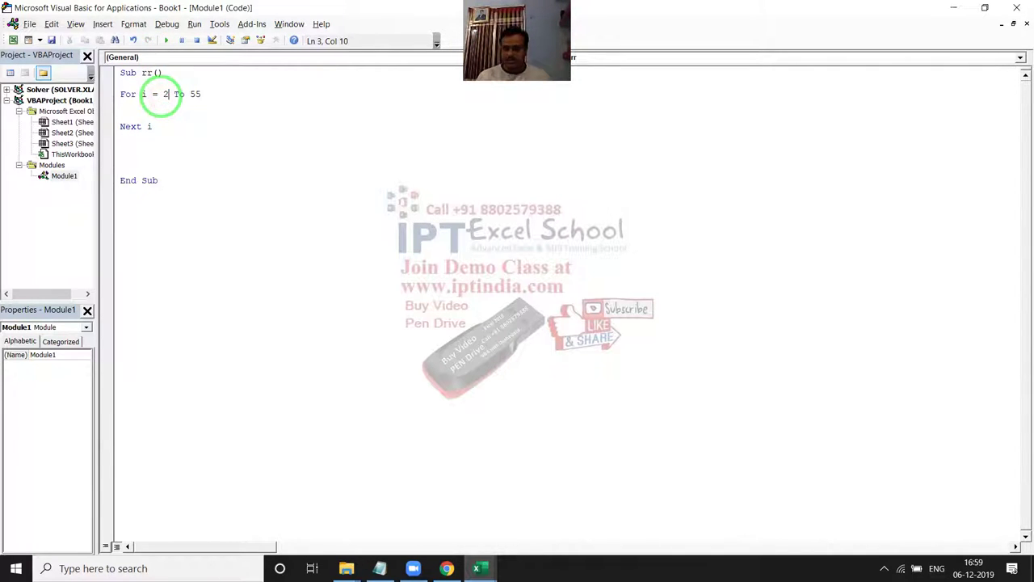
{"action": "left_click", "coordinate": [162, 113]}
Replace the end value 55 with Range("A65000").End(xlUp).Row
{"action": "double_click", "coordinate": [203, 94]}
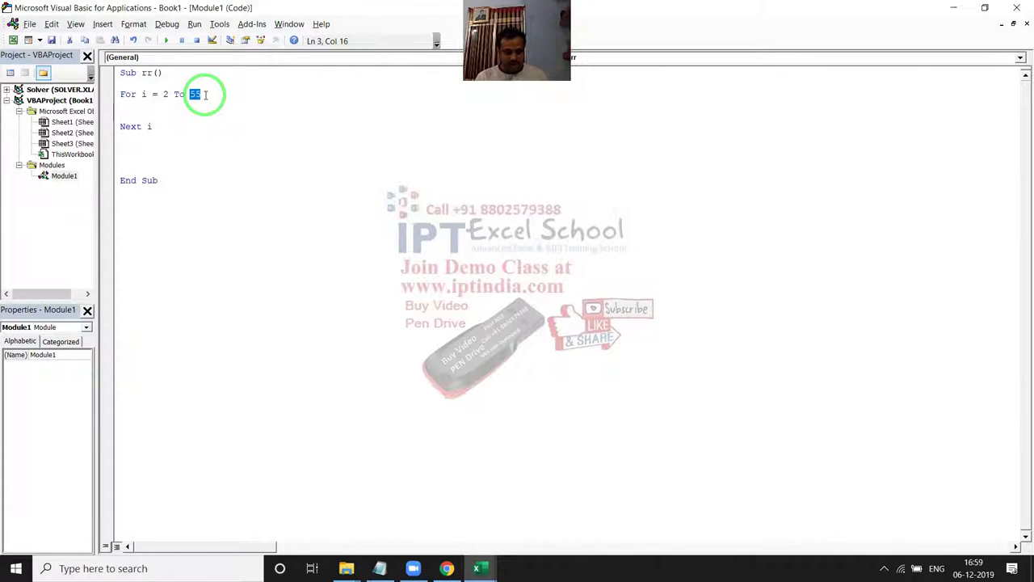
{"action": "type", "text": "range("}
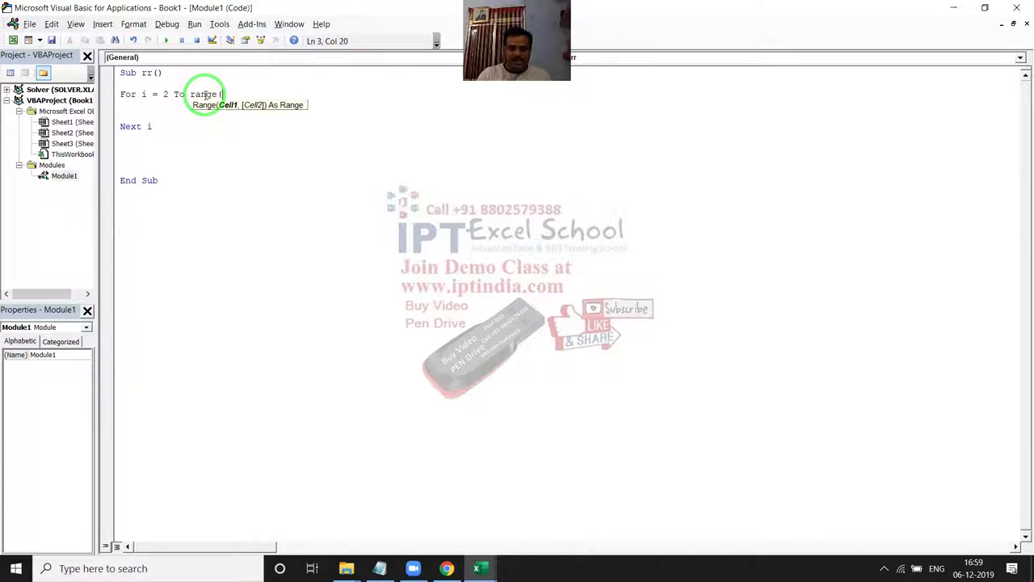
{"action": "type", "text": "\"A650"}
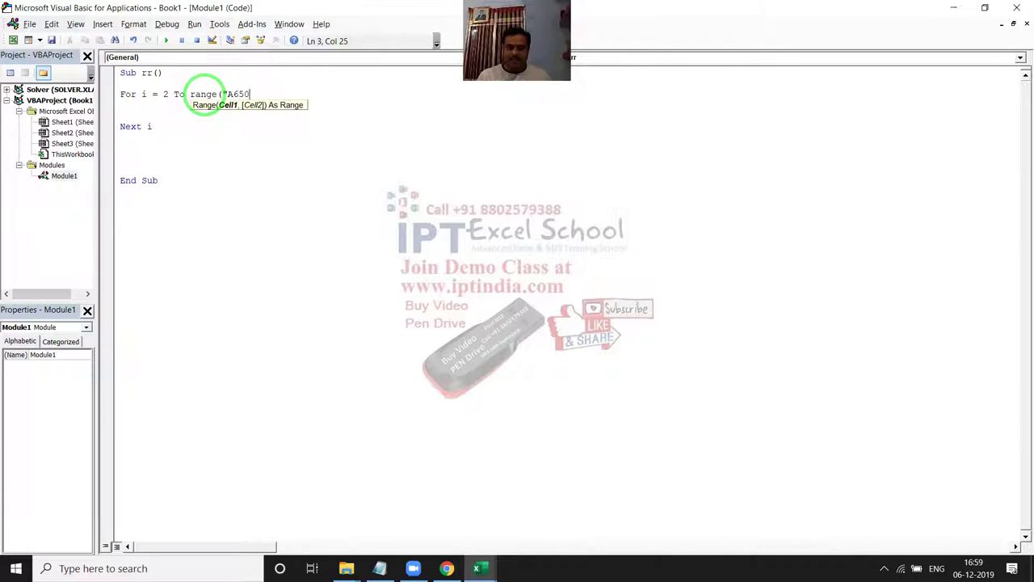
{"action": "type", "text": "00\")."}
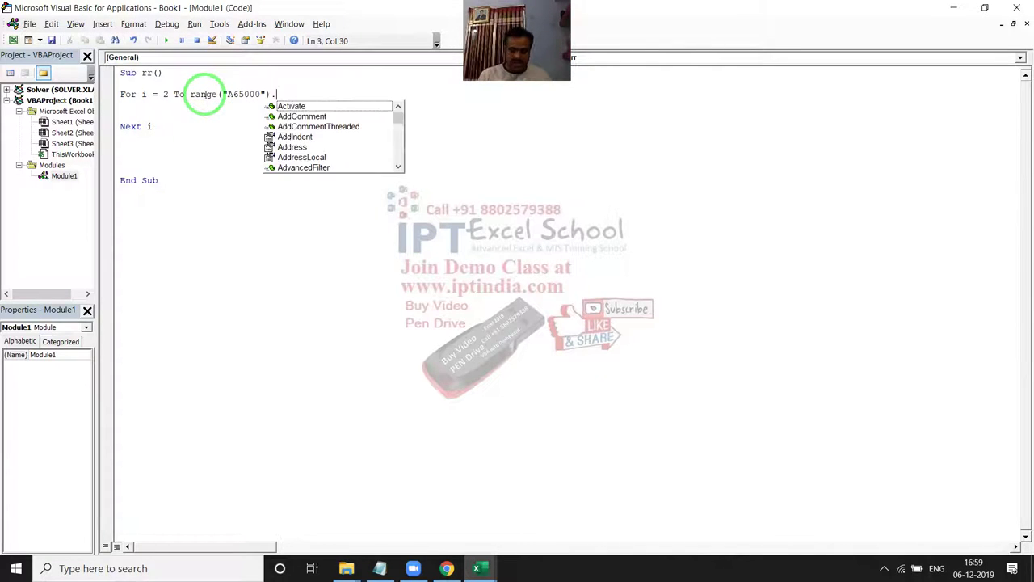
{"action": "type", "text": "en"}
{"action": "key", "text": "Tab"}
{"action": "type", "text": "("}
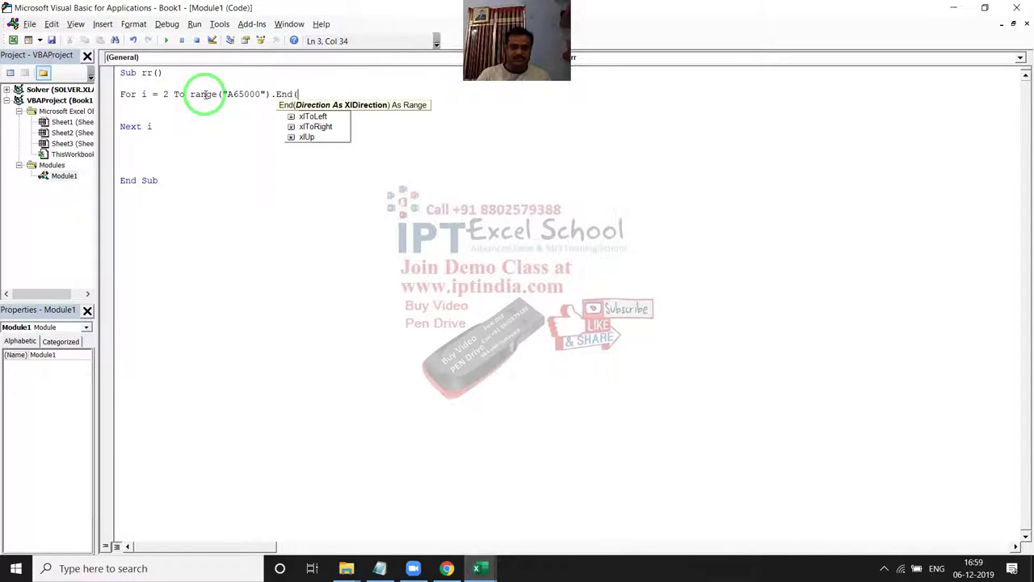
{"action": "key", "text": "Down"}
{"action": "key", "text": "Down"}
{"action": "key", "text": "Down"}
{"action": "key", "text": "Down"}
{"action": "key", "text": "Tab"}
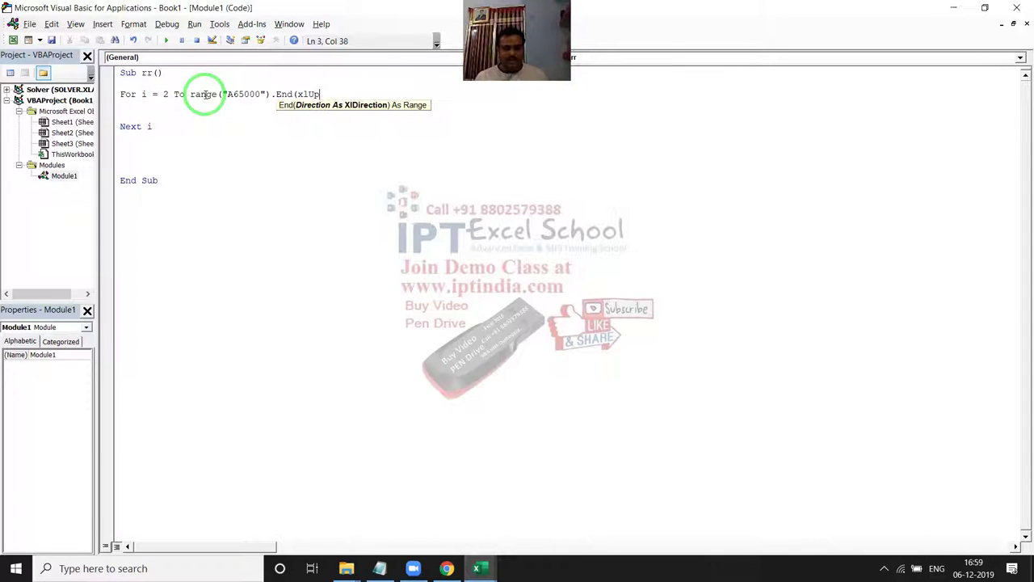
{"action": "type", "text": ")."}
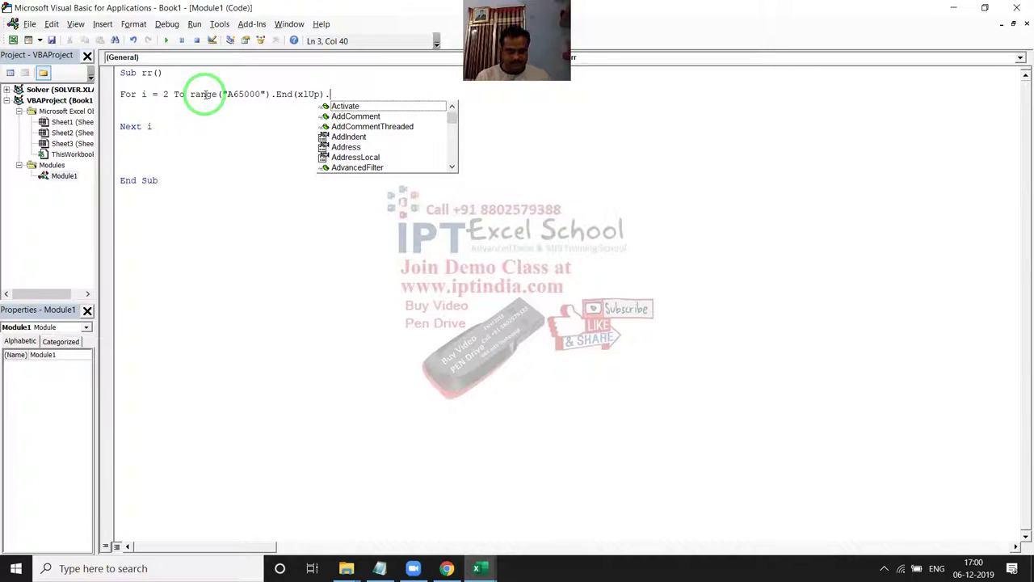
{"action": "type", "text": "ro"}
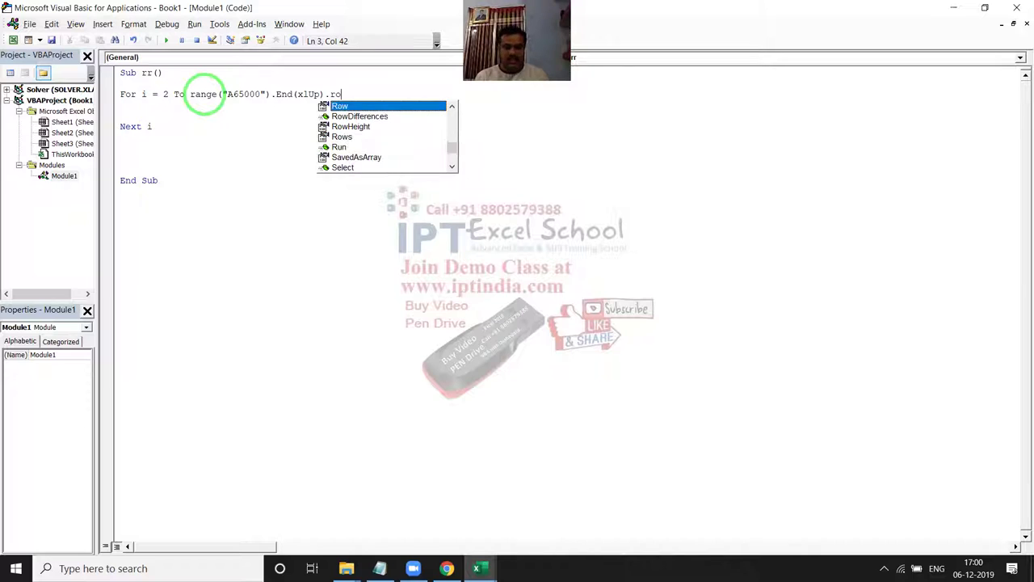
{"action": "key", "text": "Tab"}
{"action": "key", "text": "Down"}
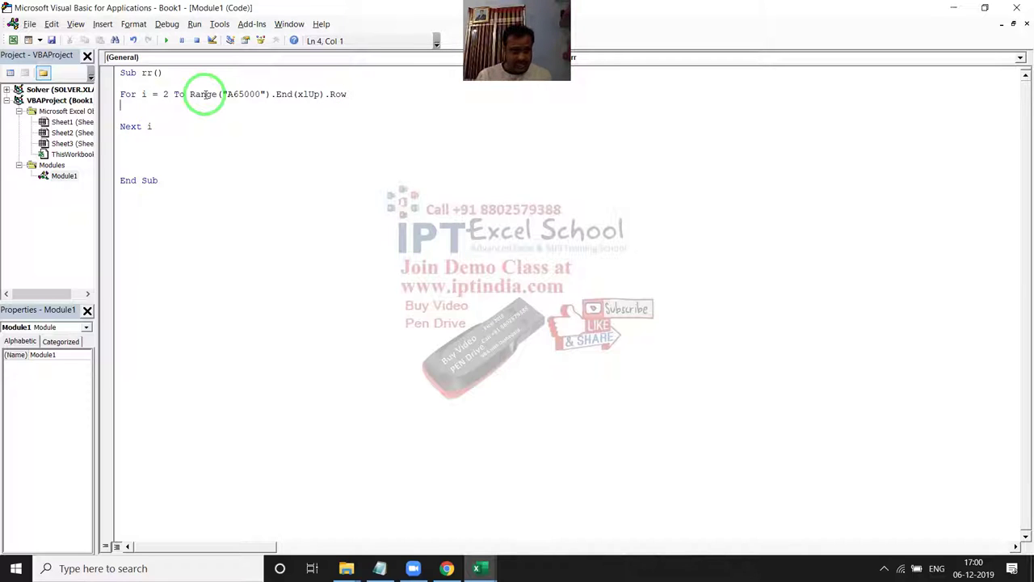
{"action": "key", "text": "Return"}
{"action": "key", "text": "Return"}
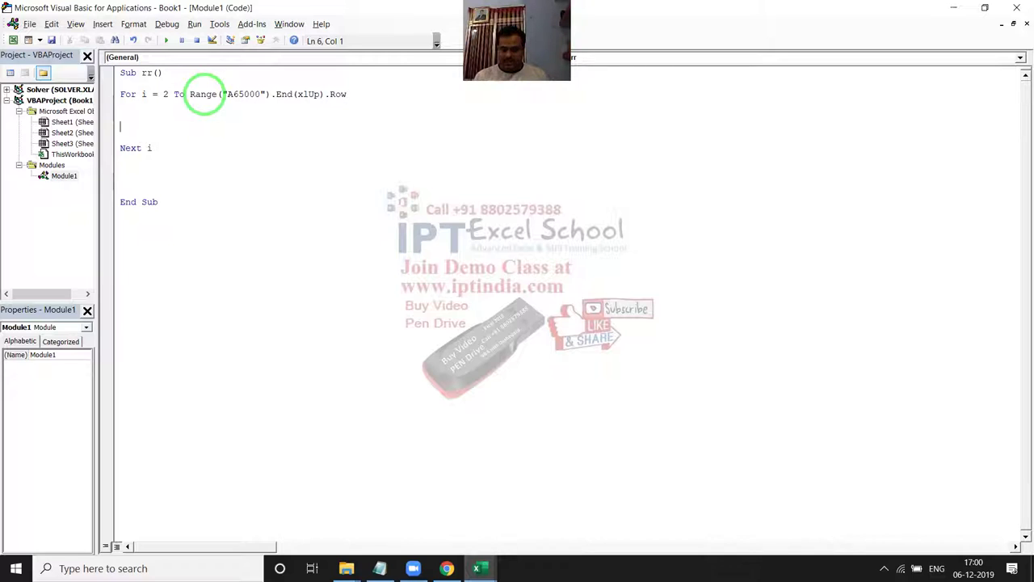
Add an indented inner loop For j = 1 To 9 inside the outer loop
{"action": "key", "text": "Return"}
{"action": "key", "text": "Up"}
{"action": "key", "text": "Up"}
{"action": "key", "text": "Tab"}
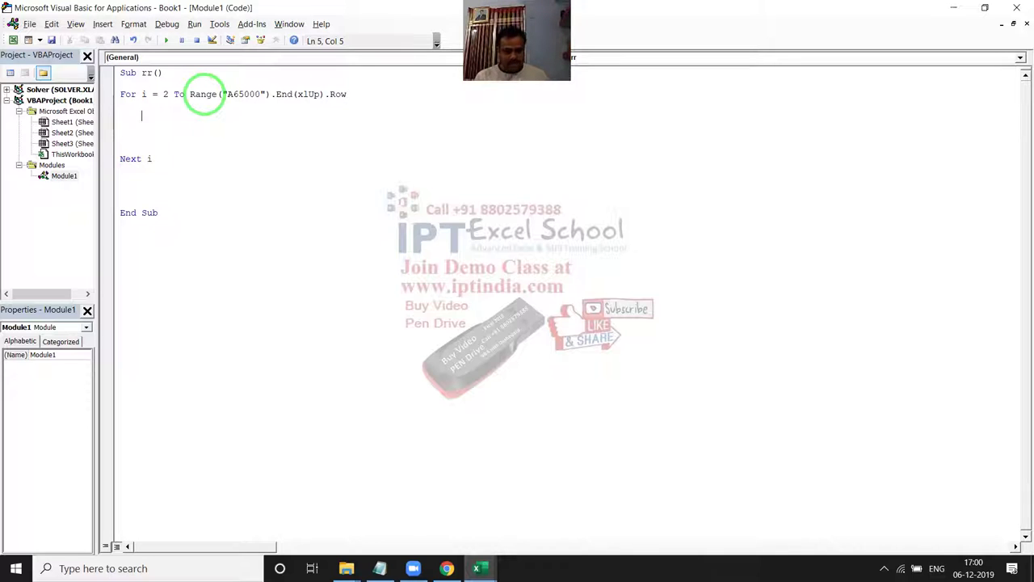
{"action": "type", "text": "for i"}
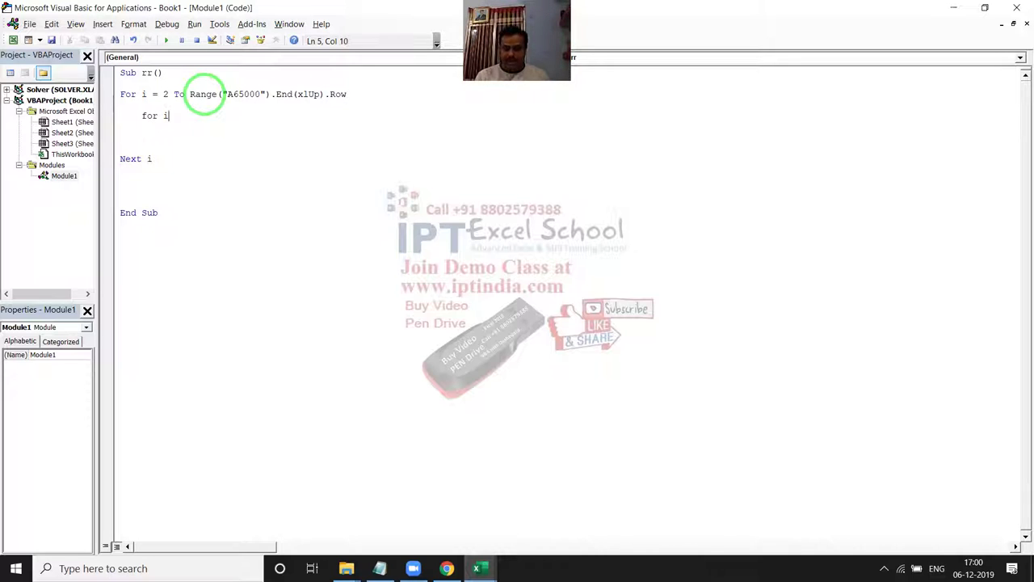
{"action": "key", "text": "BackSpace"}
{"action": "type", "text": "j = "}
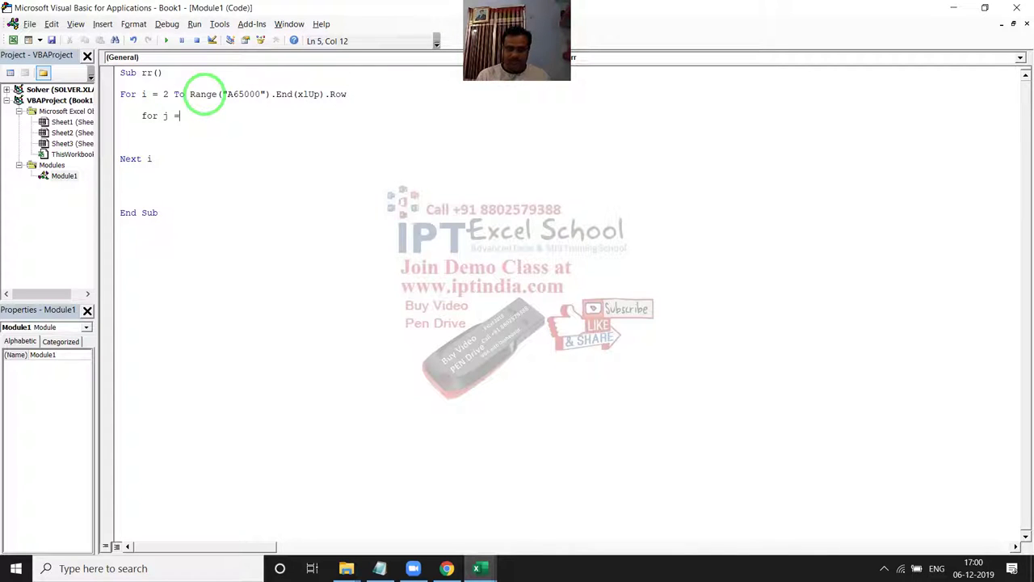
{"action": "type", "text": "1 To"}
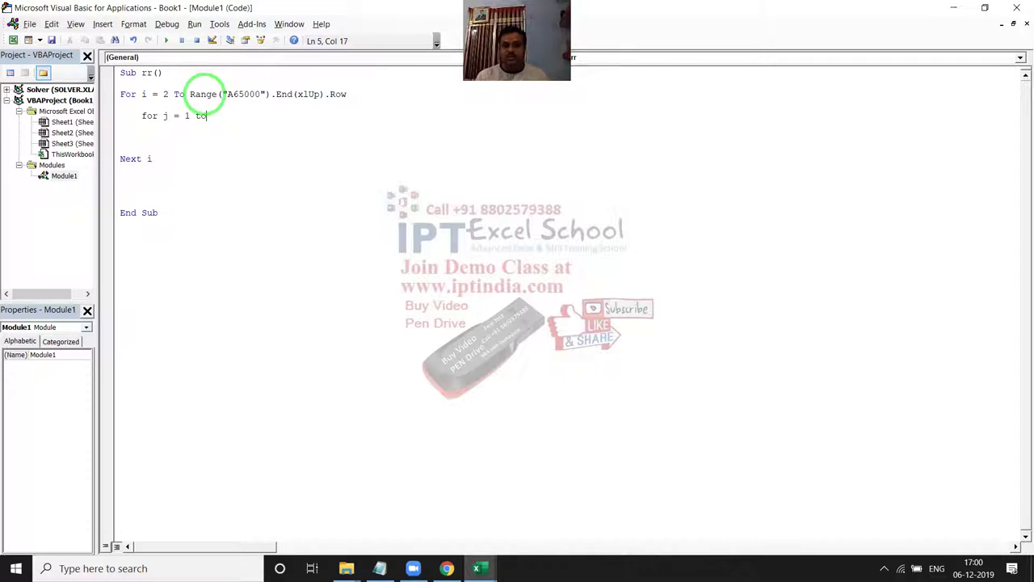
{"action": "type", "text": " 9"}
{"action": "key", "text": "Return"}
{"action": "key", "text": "alt+F11"}
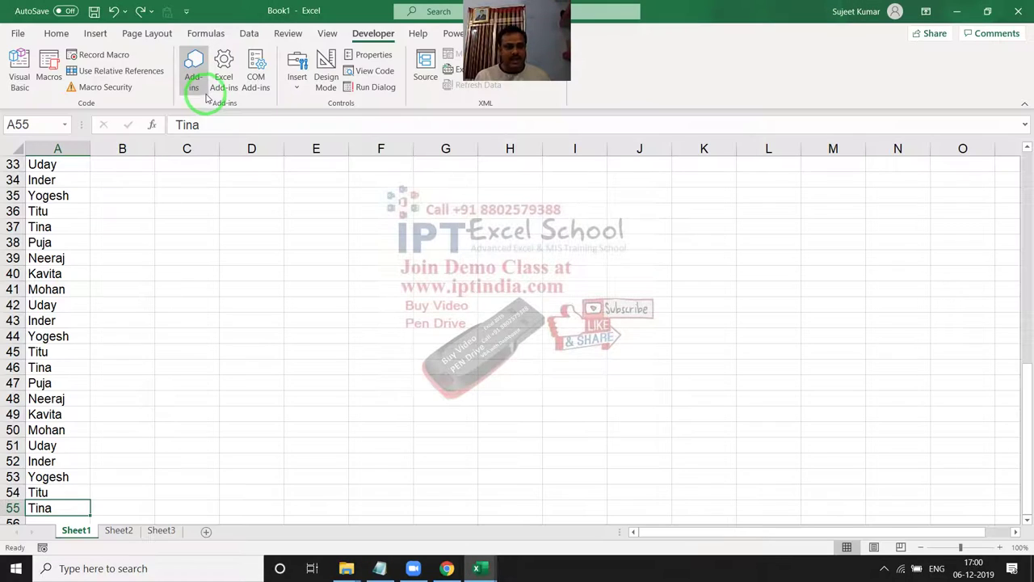
{"action": "scroll", "coordinate": [92, 178], "scroll_direction": "up", "scroll_amount": 5}
{"action": "scroll", "coordinate": [63, 195], "scroll_direction": "up", "scroll_amount": 6}
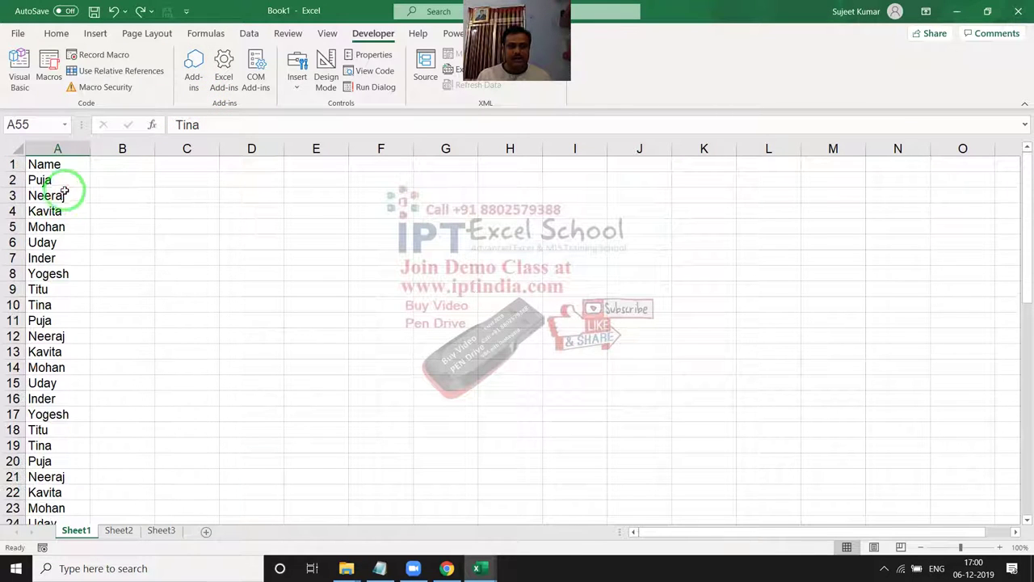
{"action": "left_click", "coordinate": [121, 175]}
{"action": "left_click", "coordinate": [124, 171]}
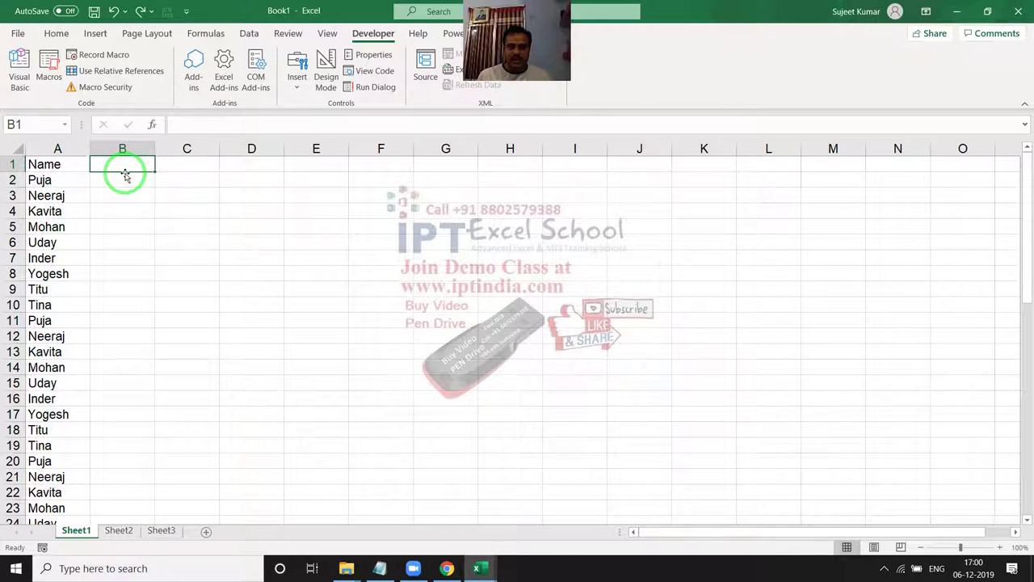
{"action": "key", "text": "Left"}
{"action": "key", "text": "Down"}
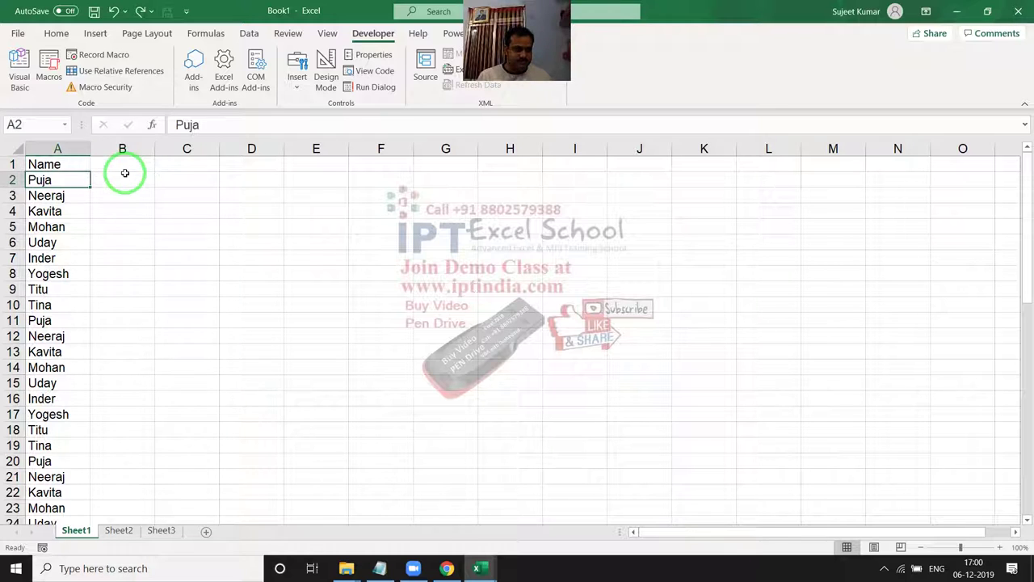
{"action": "key", "text": "Right"}
{"action": "key", "text": "Right"}
{"action": "key", "text": "Left"}
{"action": "key", "text": "Left"}
{"action": "key", "text": "Up"}
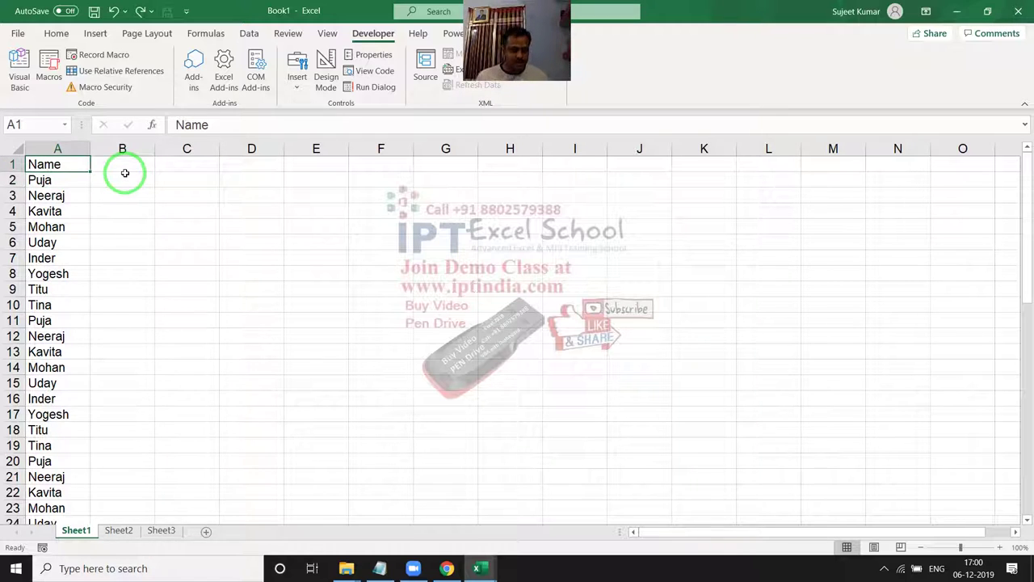
{"action": "key", "text": "alt+F11"}
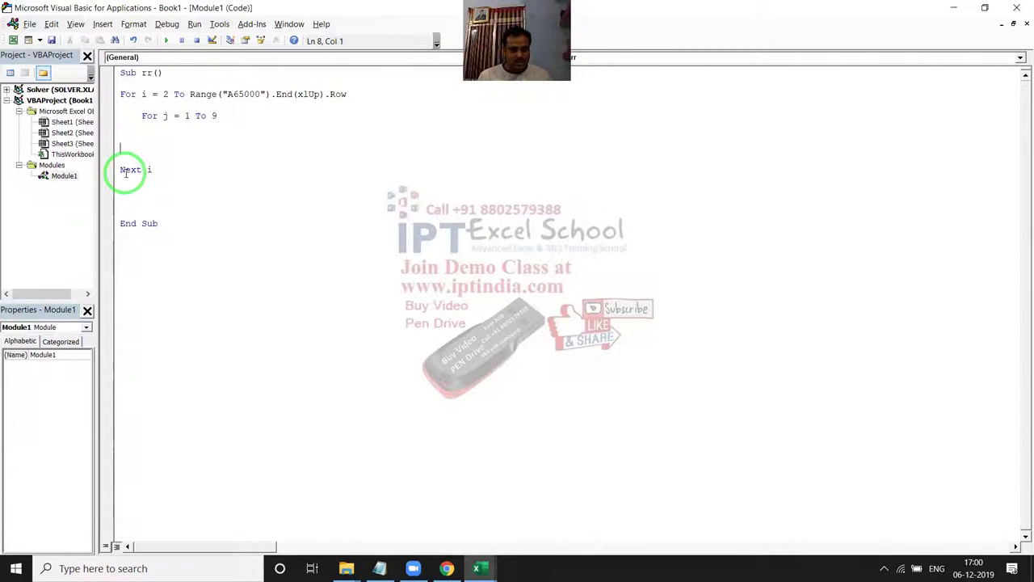
{"action": "key", "text": "Tab"}
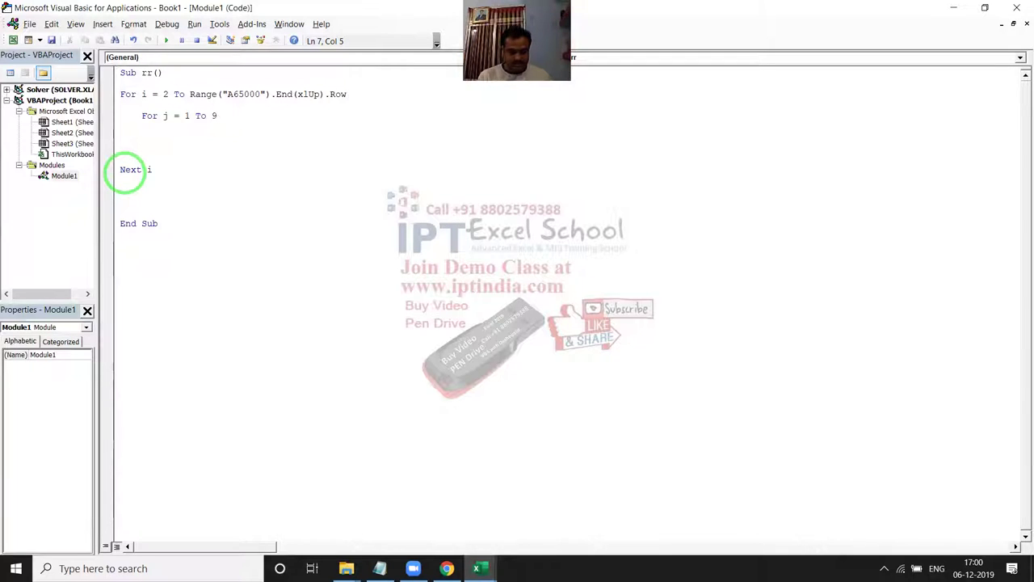
Close the inner loop with Next j and declare Dim c As Integer under Sub rr()
{"action": "type", "text": "next "}
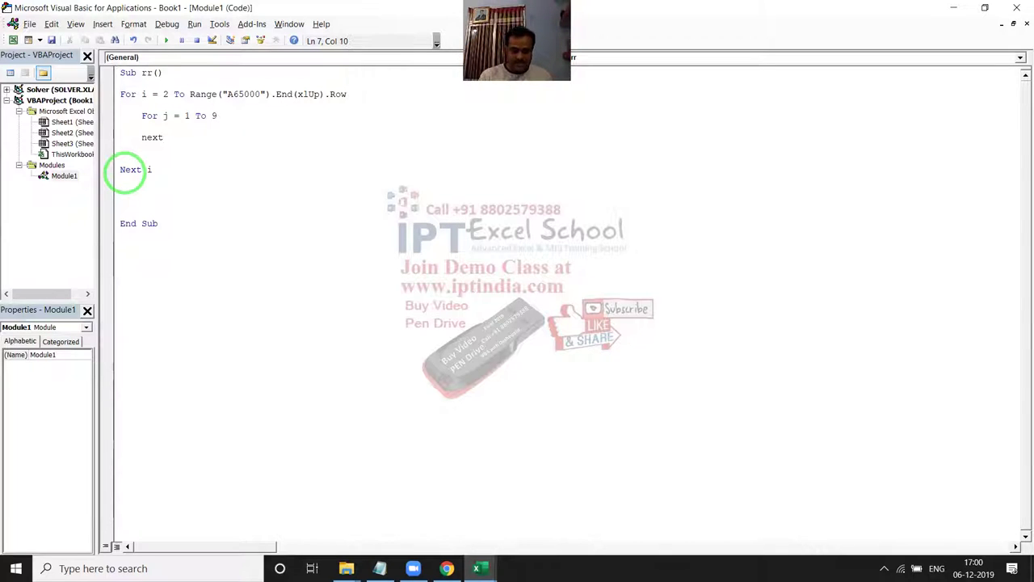
{"action": "type", "text": "j"}
{"action": "key", "text": "Up"}
{"action": "key", "text": "Up"}
{"action": "key", "text": "Up"}
{"action": "key", "text": "Up"}
{"action": "key", "text": "Up"}
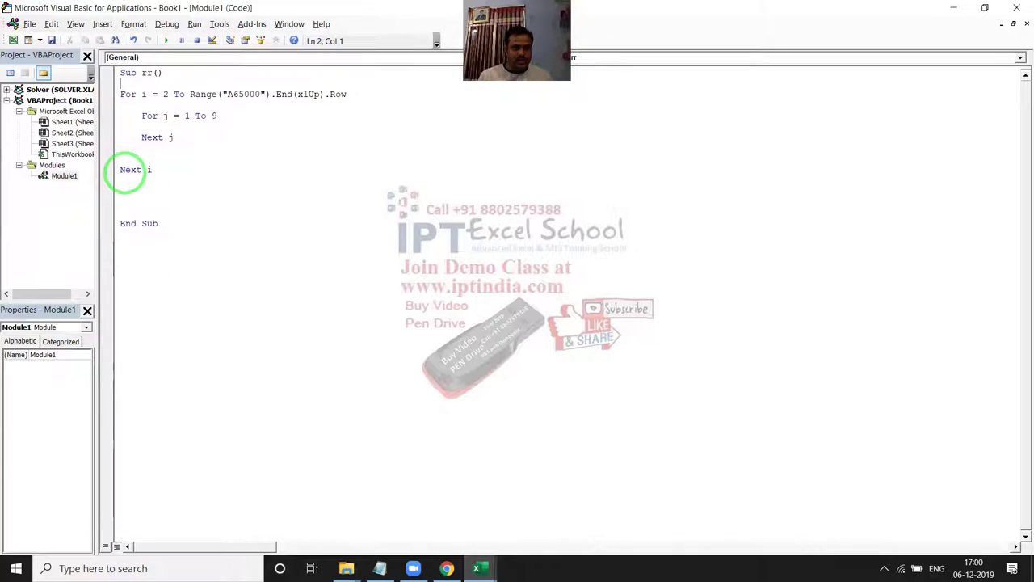
{"action": "key", "text": "Return"}
{"action": "key", "text": "Up"}
{"action": "type", "text": "dim c "}
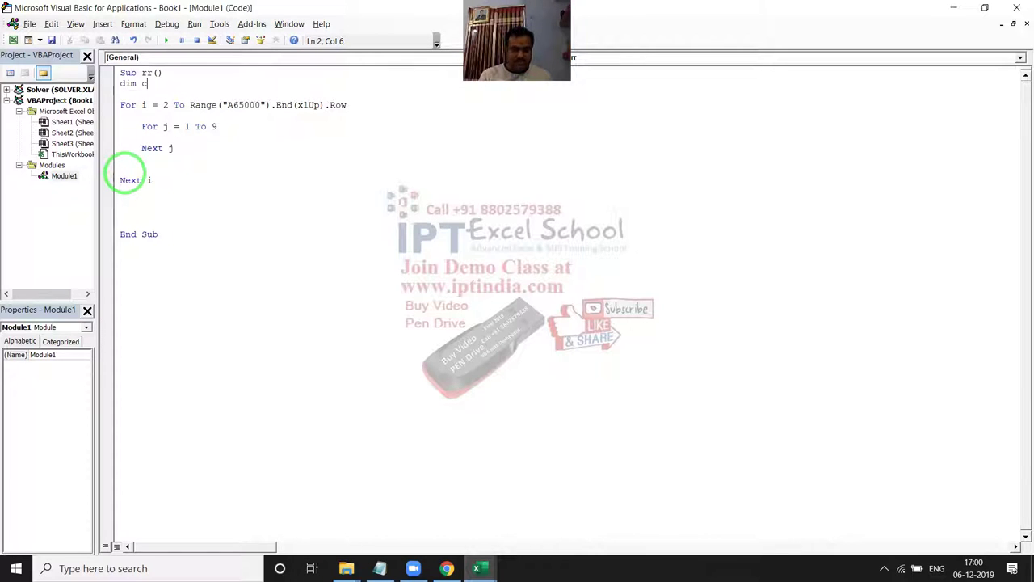
{"action": "type", "text": "as int"}
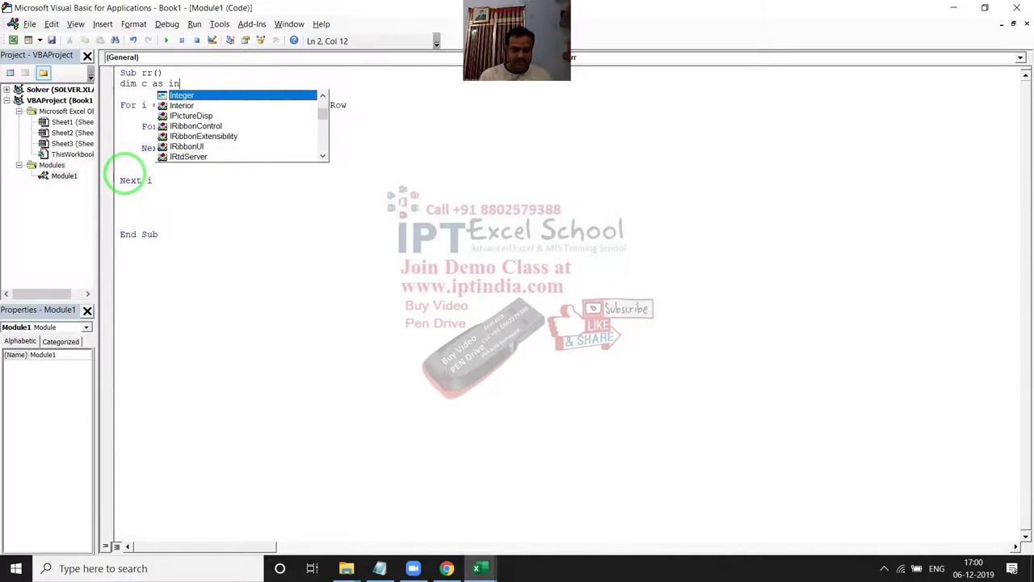
{"action": "key", "text": "Tab"}
{"action": "key", "text": "Return"}
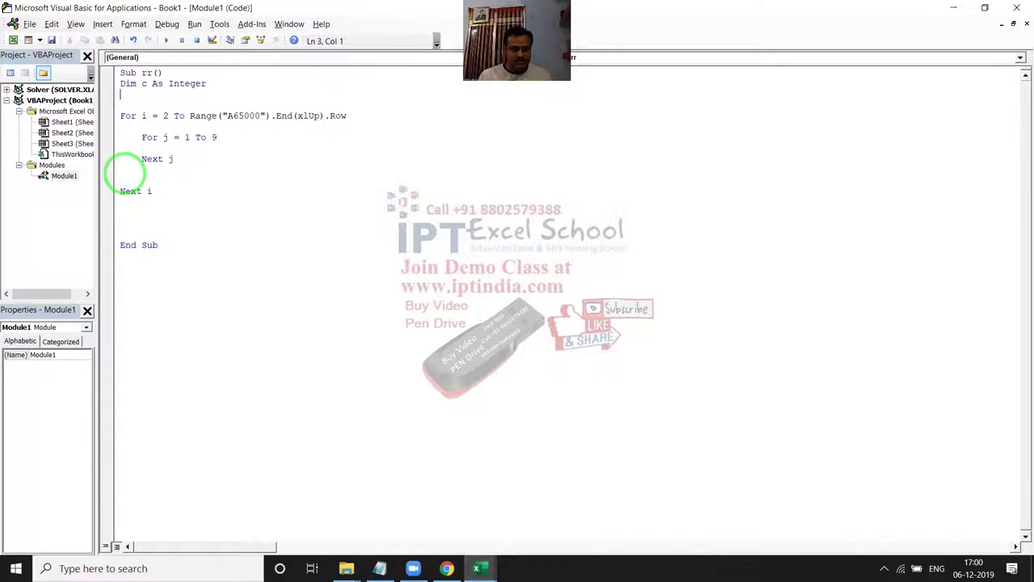
Add c = c + 1 below the For i line and open a blank line inside the j loop
{"action": "key", "text": "Down"}
{"action": "key", "text": "Down"}
{"action": "key", "text": "Down"}
{"action": "key", "text": "Return"}
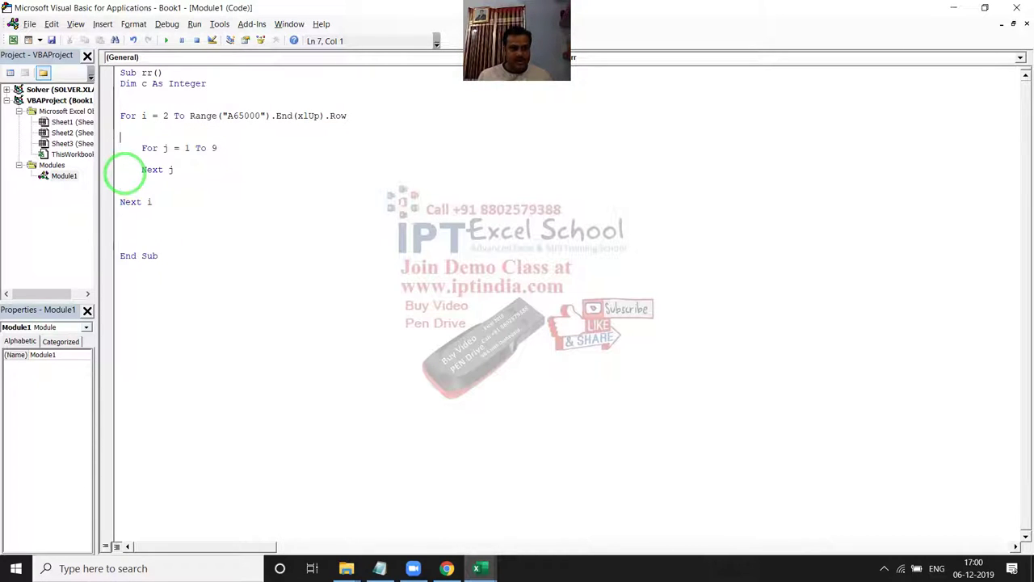
{"action": "key", "text": "Up"}
{"action": "type", "text": "c = c + "}
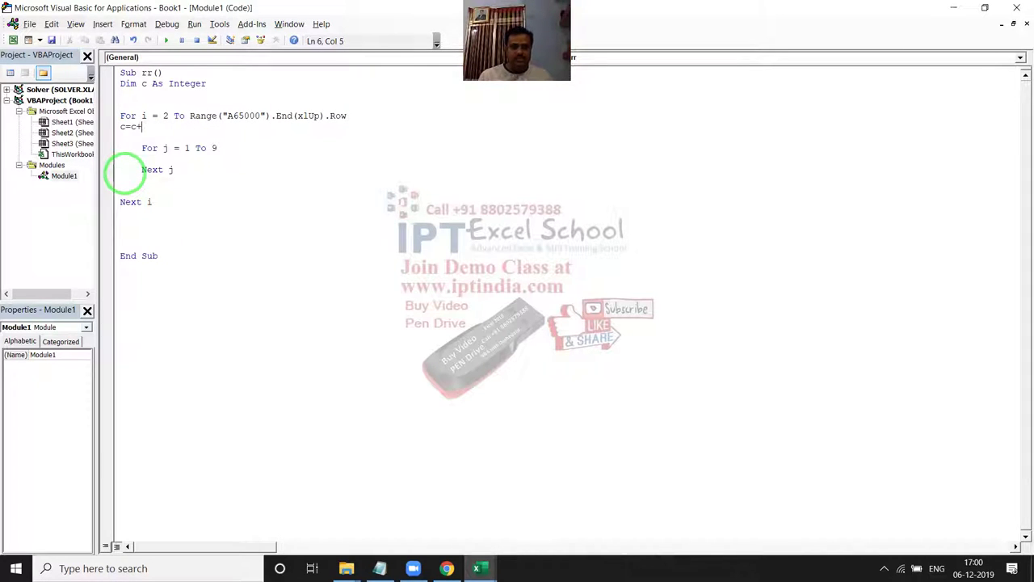
{"action": "type", "text": "1"}
{"action": "key", "text": "Down"}
{"action": "key", "text": "Down"}
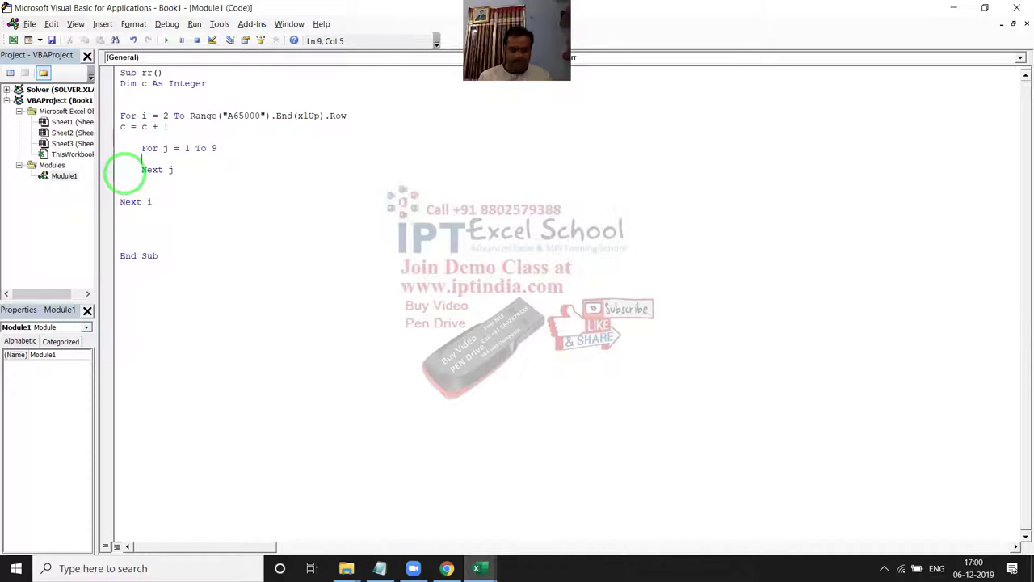
{"action": "key", "text": "Return"}
{"action": "key", "text": "Up"}
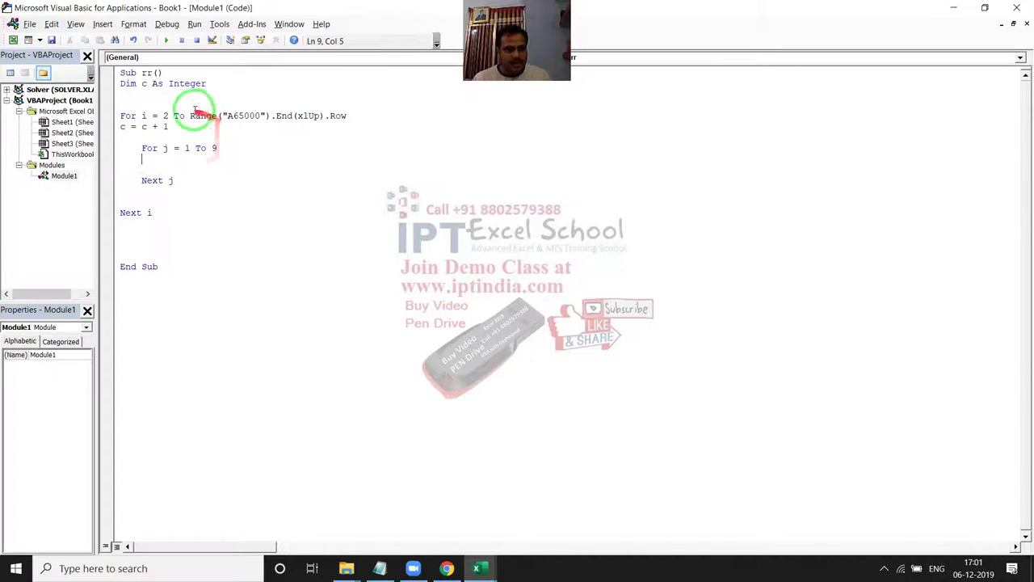
Wrap the For i end expression in brackets and divide it by 9
{"action": "left_click_drag", "start_coordinate": [189, 116], "coordinate": [339, 119]}
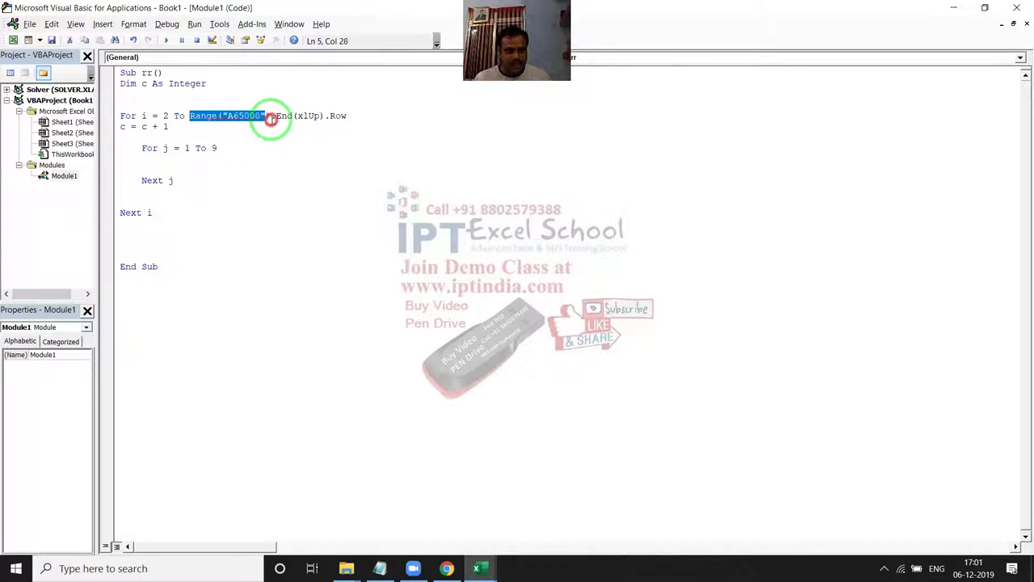
{"action": "left_click", "coordinate": [191, 117]}
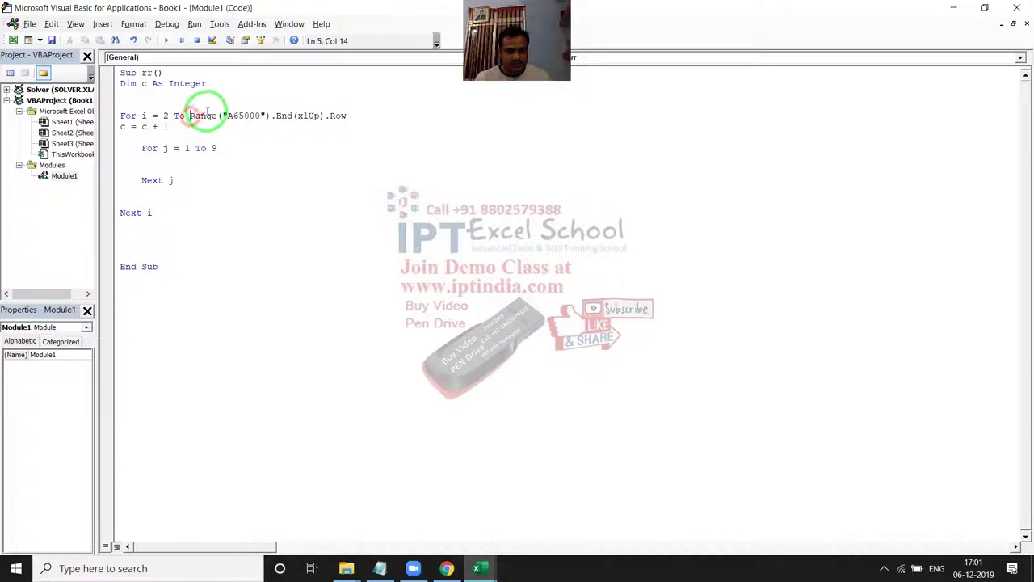
{"action": "type", "text": "("}
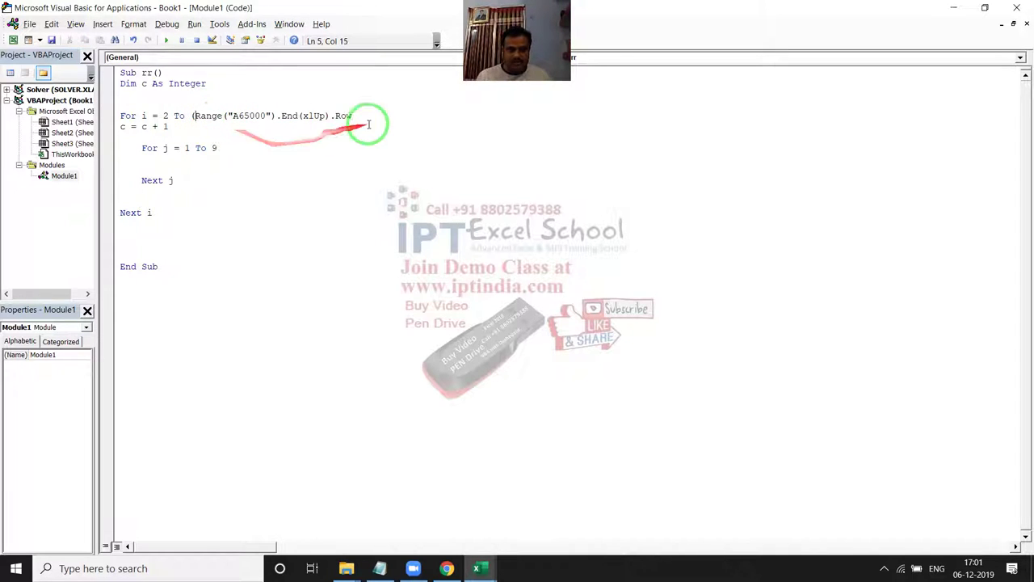
{"action": "left_click", "coordinate": [376, 115]}
{"action": "type", "text": ") "}
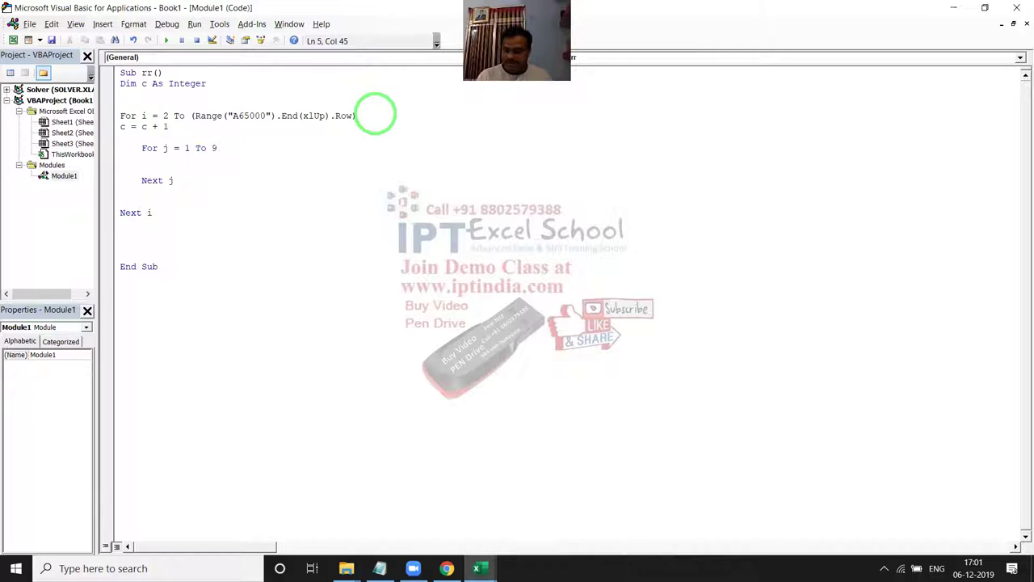
{"action": "type", "text": "/ 9"}
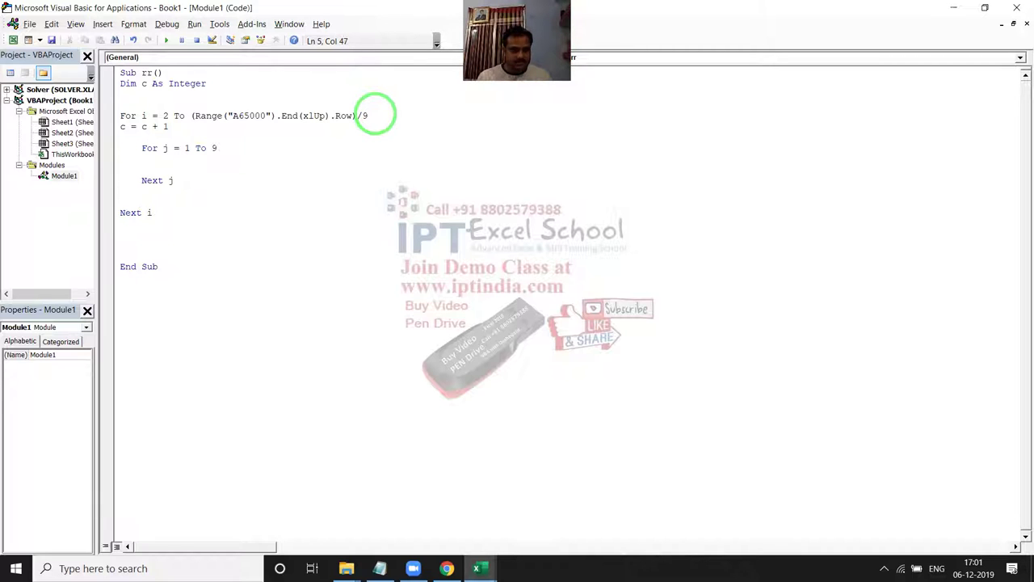
{"action": "key", "text": "Down"}
{"action": "key", "text": "alt+F11"}
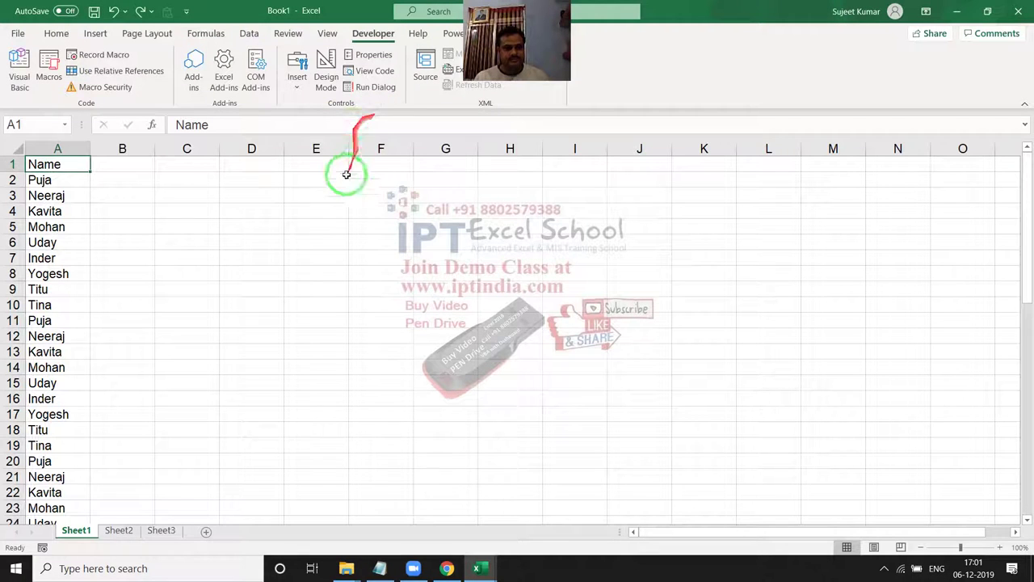
{"action": "key", "text": "alt+F11"}
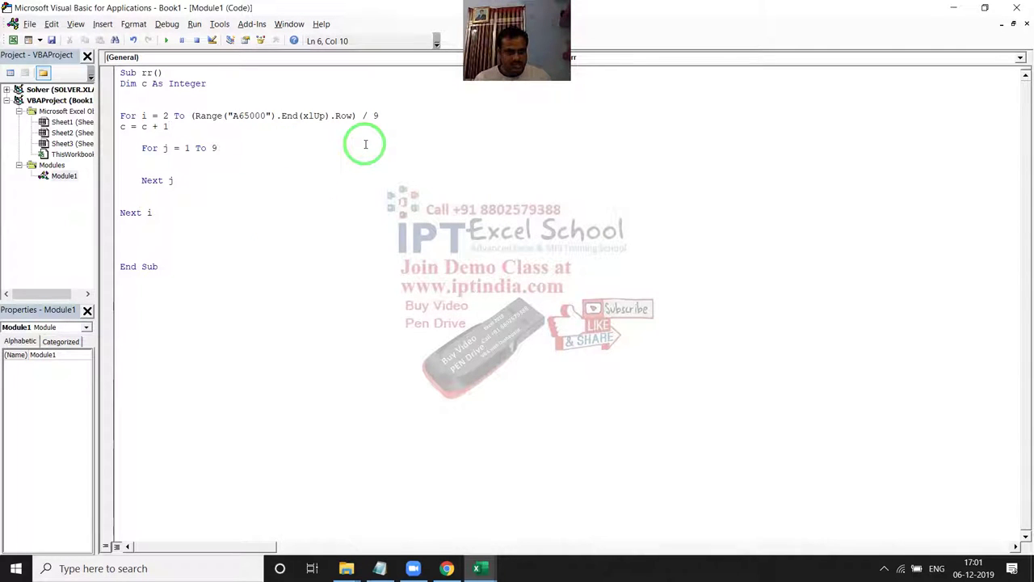
Delete the inner For j loop, then the outer For i loop, from macro rr
{"action": "left_click_drag", "start_coordinate": [174, 181], "coordinate": [120, 131]}
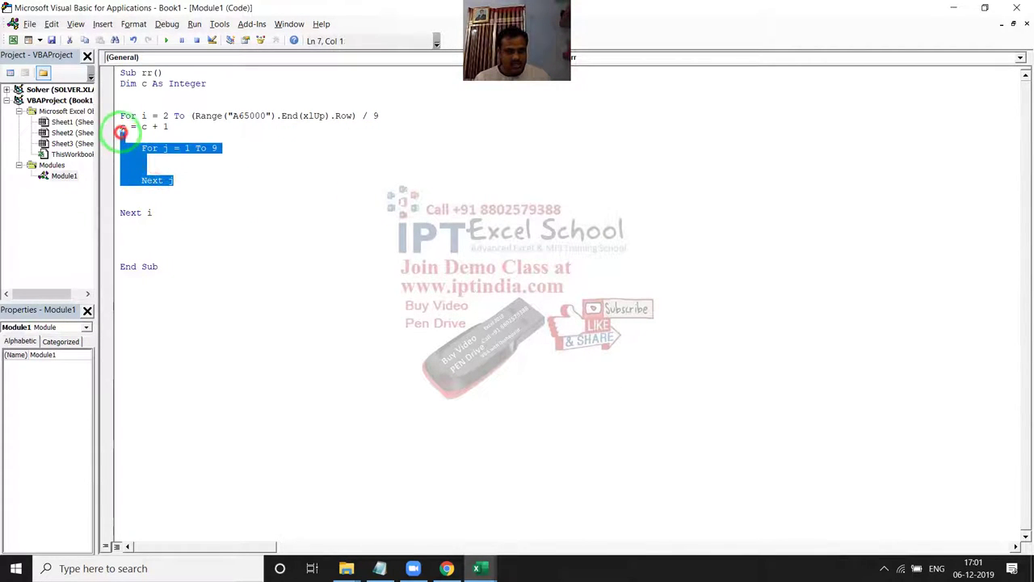
{"action": "key", "text": "Delete"}
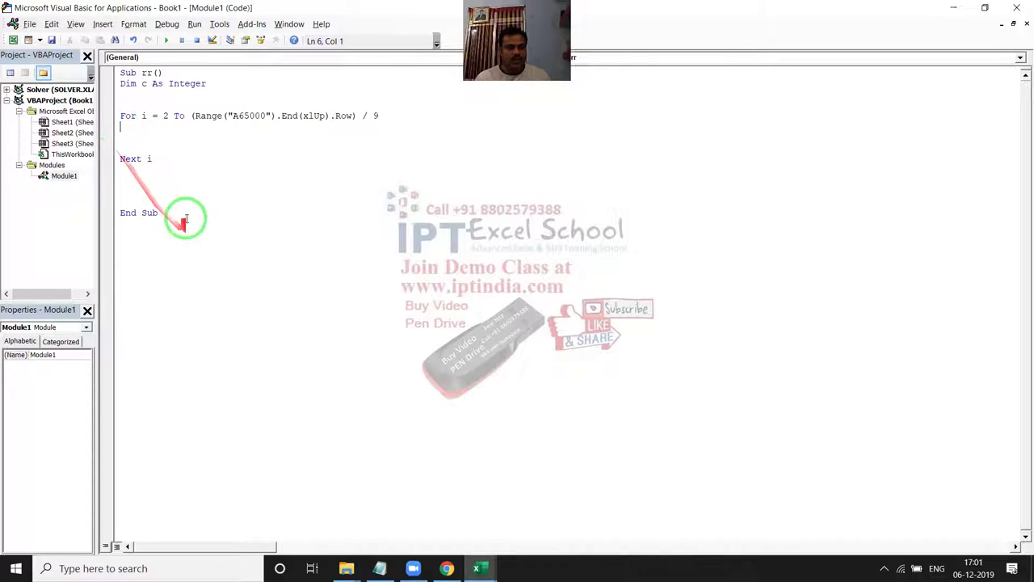
{"action": "left_click_drag", "start_coordinate": [159, 159], "coordinate": [99, 113]}
{"action": "key", "text": "Delete"}
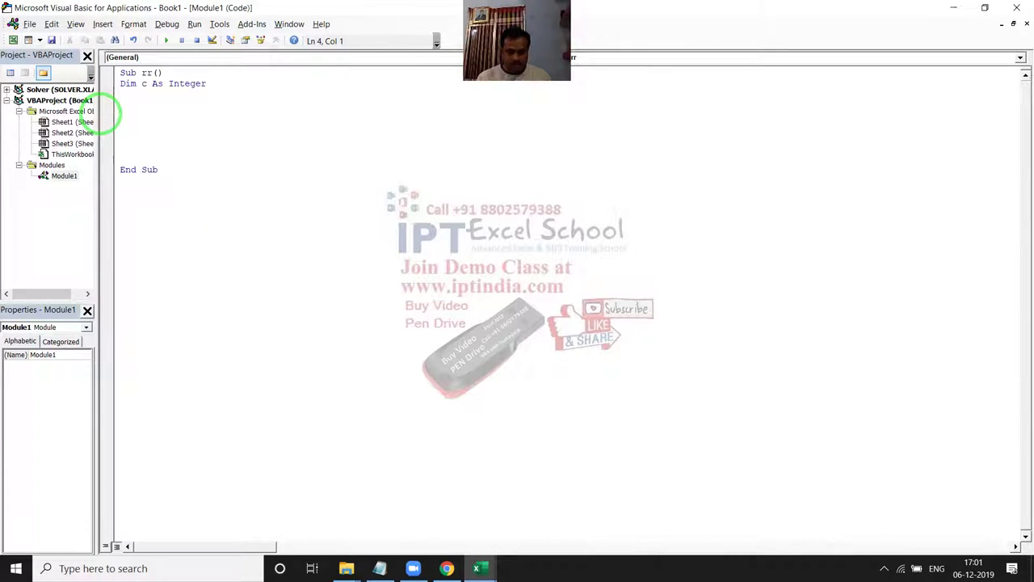
Write the single line For i = 1 To 9 and return to the Excel name sheet
{"action": "type", "text": "for i "}
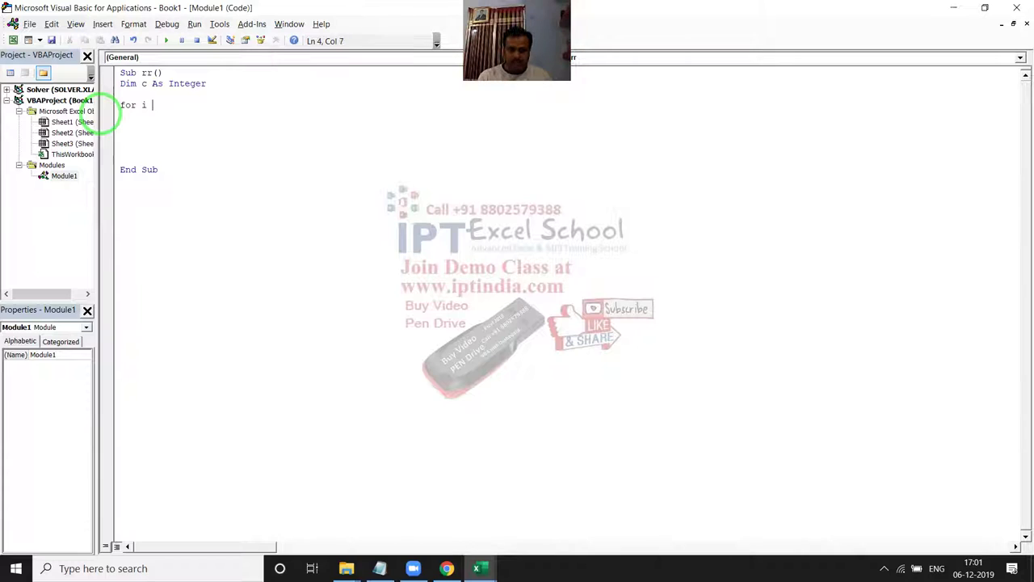
{"action": "type", "text": "= 1 to "}
{"action": "type", "text": "9"}
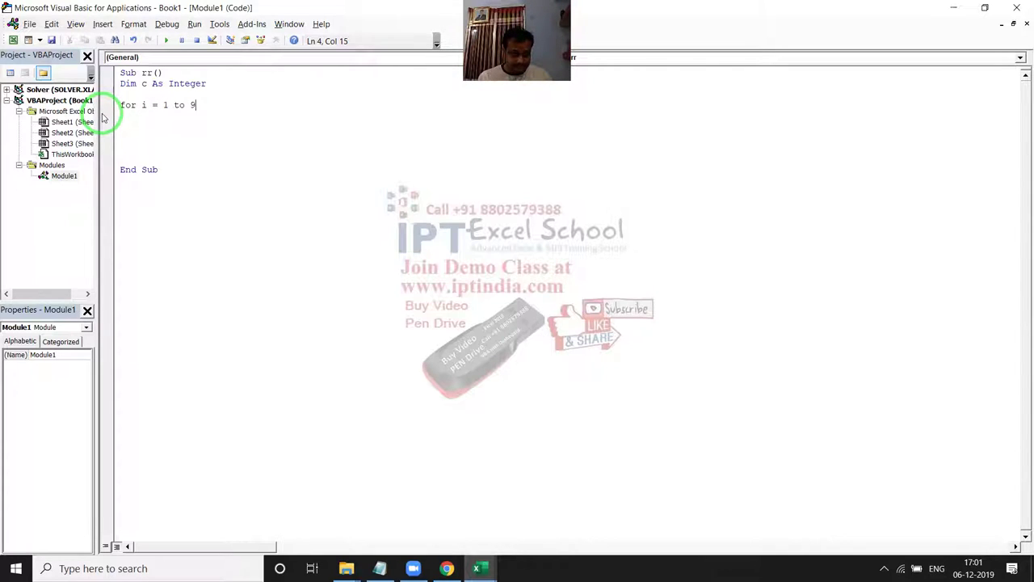
{"action": "key", "text": "Return"}
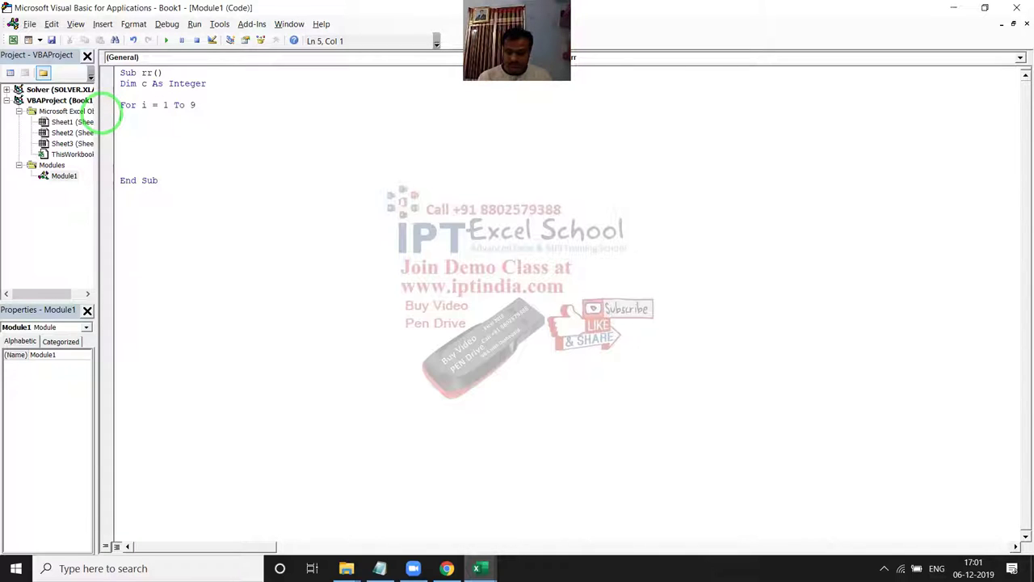
{"action": "key", "text": "Up"}
{"action": "key", "text": "alt+F11"}
Count the names in B2 with =COUNTA(A:A), giving 55
{"action": "key", "text": "Down"}
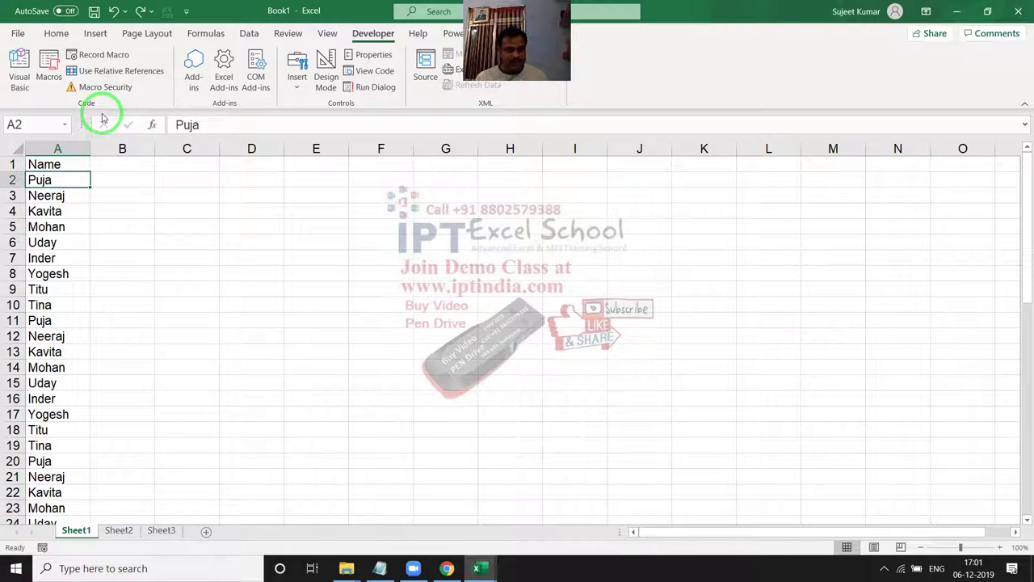
{"action": "key", "text": "ctrl+shift+m"}
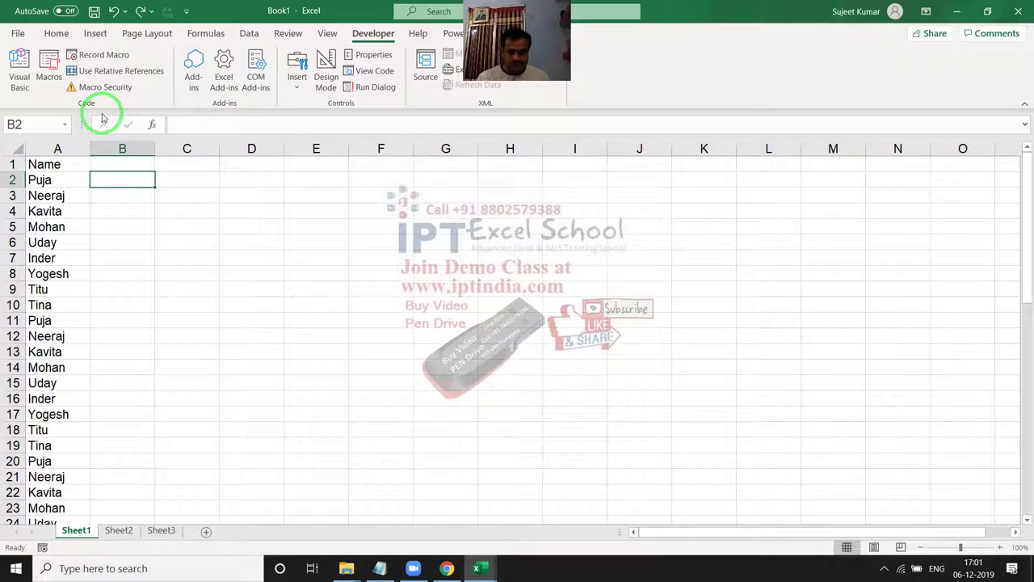
{"action": "type", "text": "=c"}
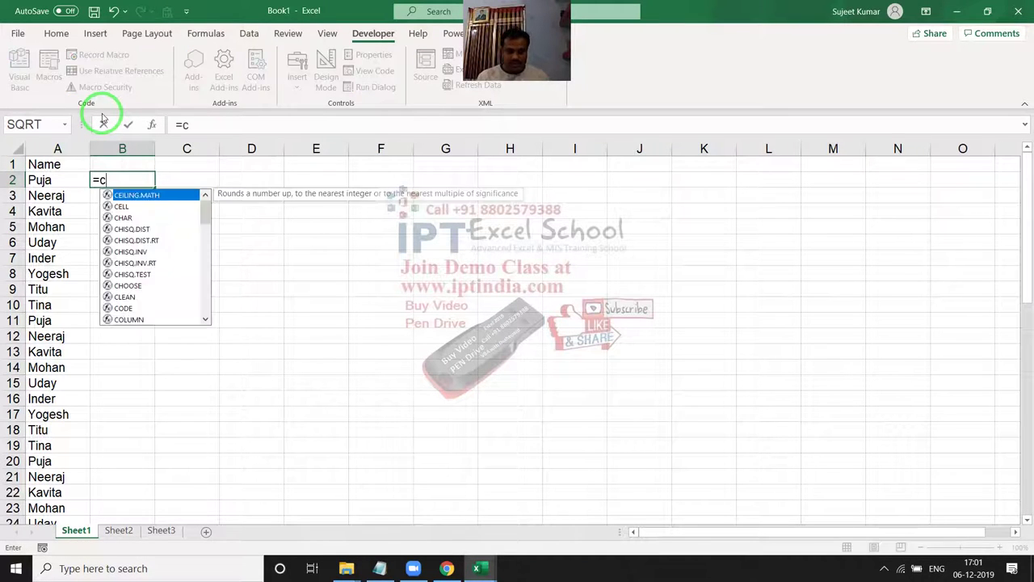
{"action": "type", "text": "ou"}
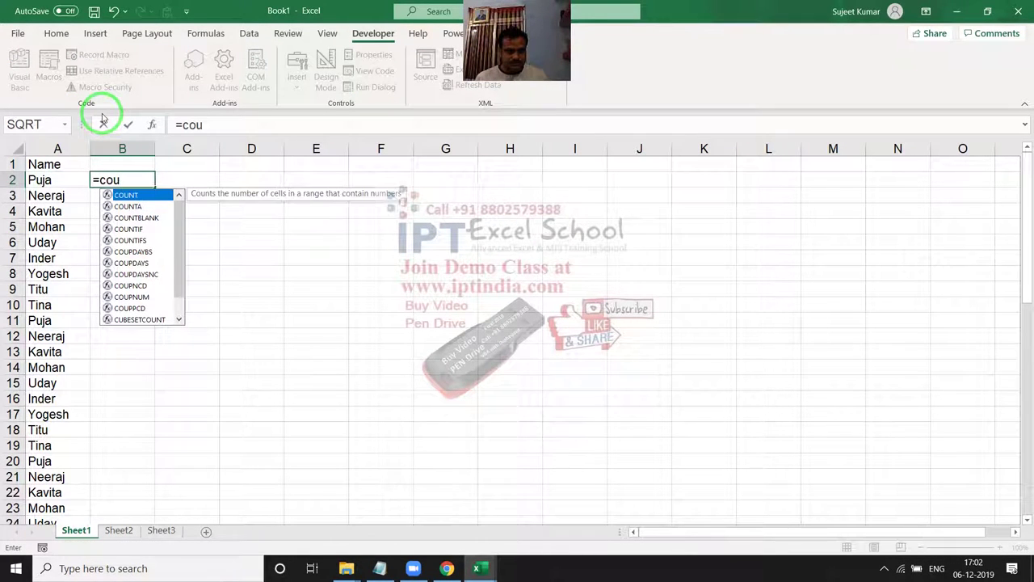
{"action": "key", "text": "Tab"}
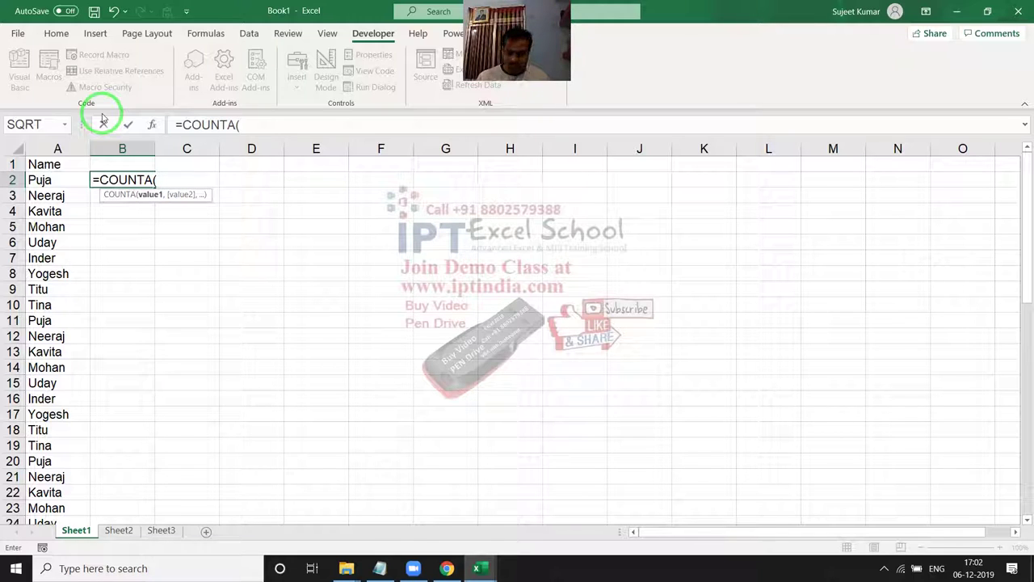
{"action": "key", "text": "Left"}
{"action": "key", "text": "ctrl+space"}
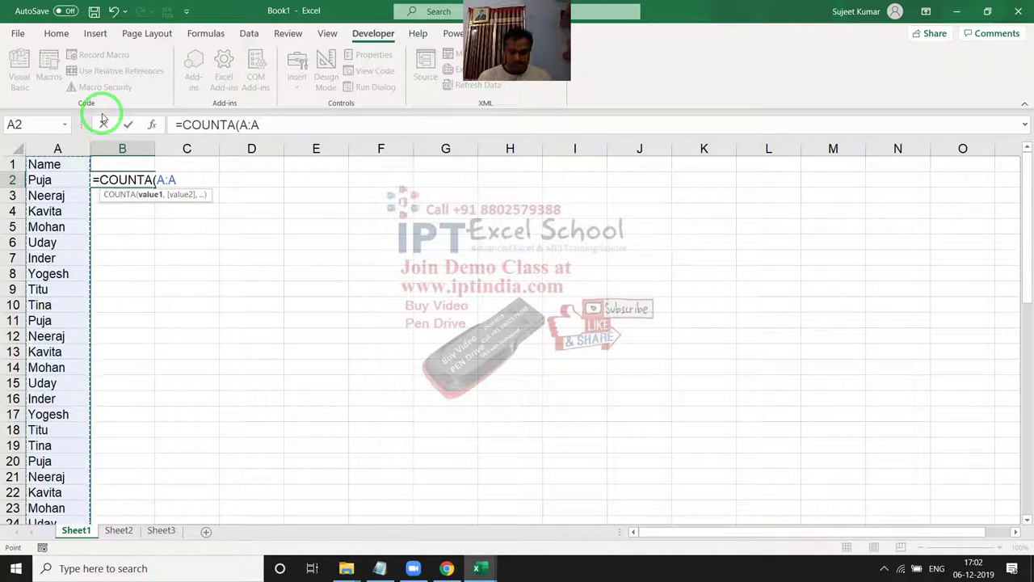
{"action": "key", "text": "Return"}
{"action": "key", "text": "Up"}
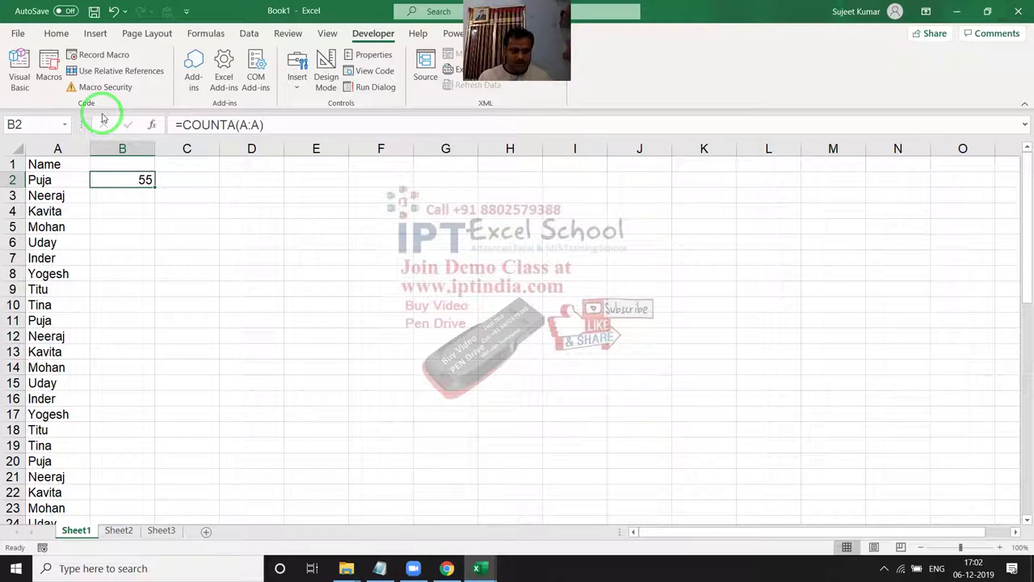
Divide the count by 9 in C2 with =B2/9, giving 6.111111
{"action": "key", "text": "Right"}
{"action": "type", "text": "="}
{"action": "key", "text": "Left"}
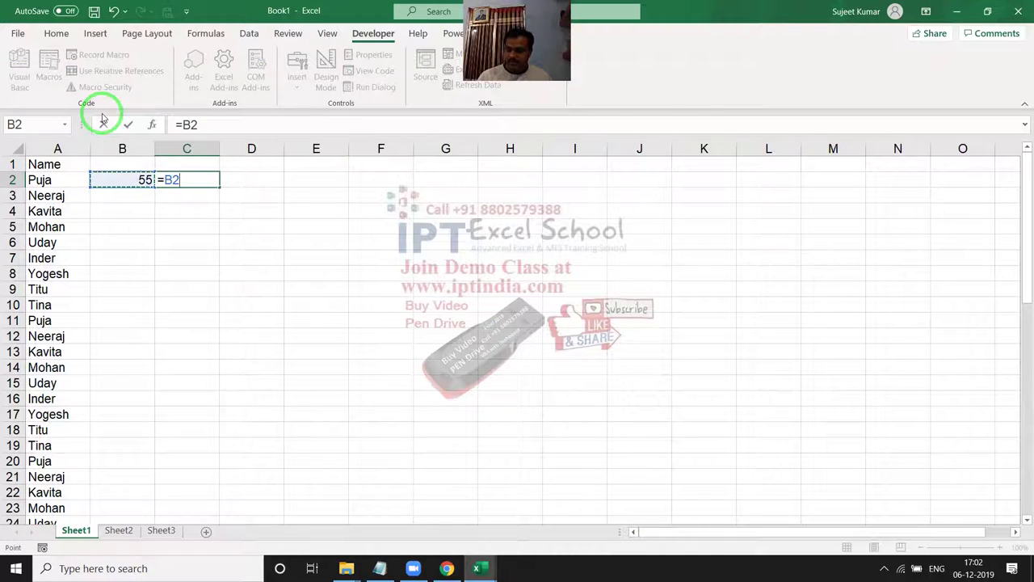
{"action": "type", "text": "/9"}
{"action": "key", "text": "Return"}
{"action": "key", "text": "Up"}
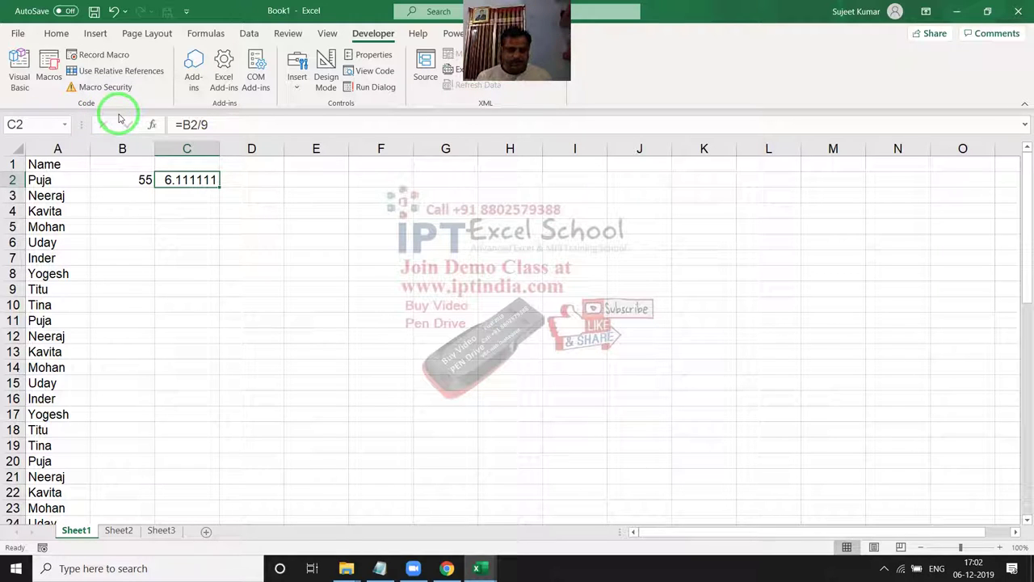
Clear the helper cells B2:C2 and go back to the macro code
{"action": "key", "text": "Left"}
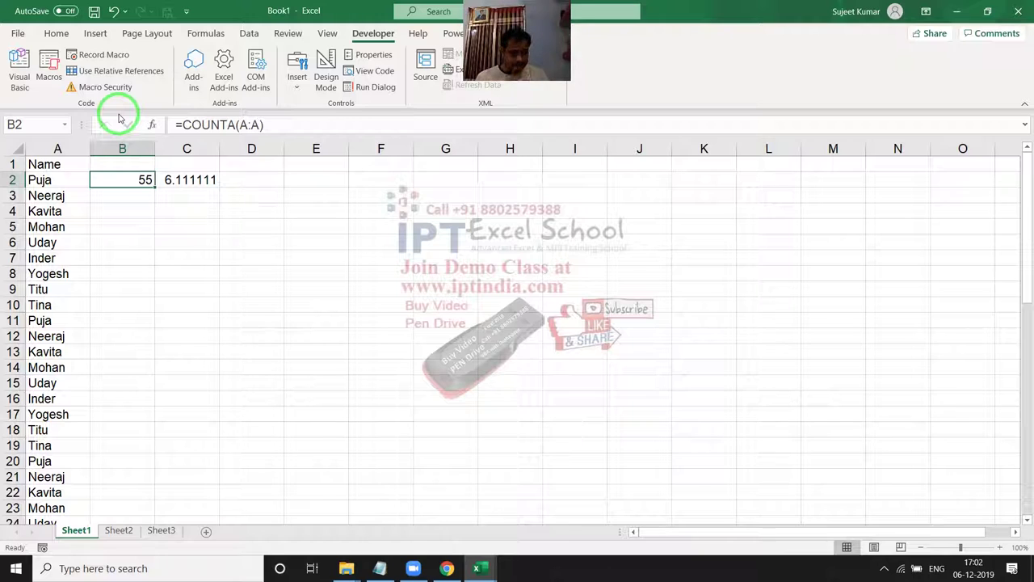
{"action": "key", "text": "Left"}
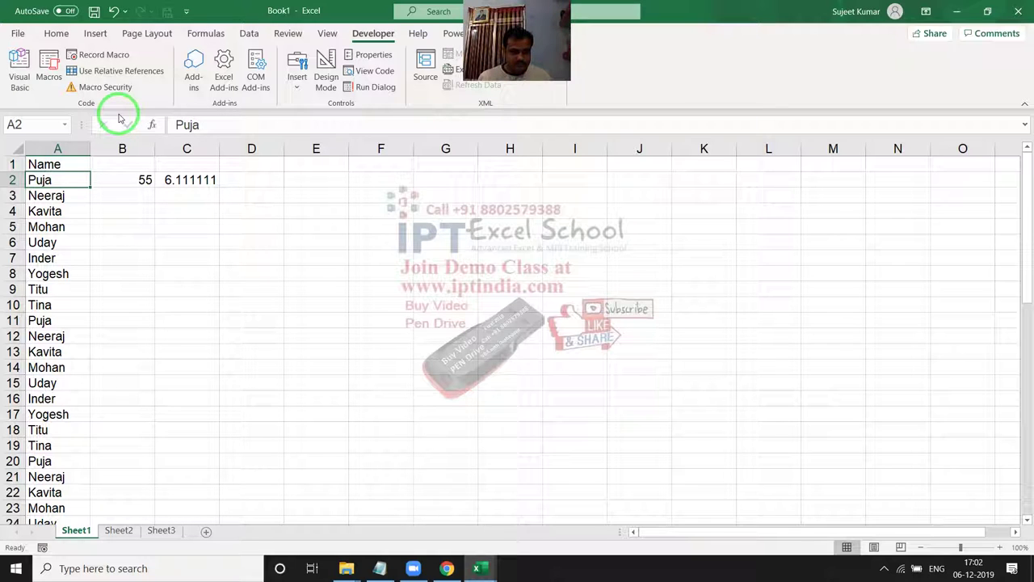
{"action": "key", "text": "Right"}
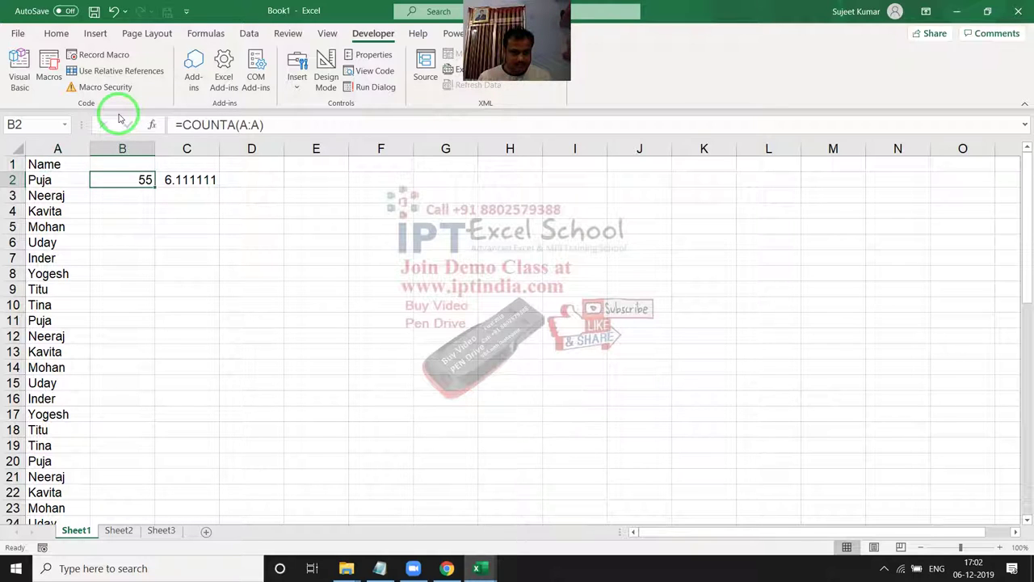
{"action": "key", "text": "shift+Right"}
{"action": "key", "text": "Delete"}
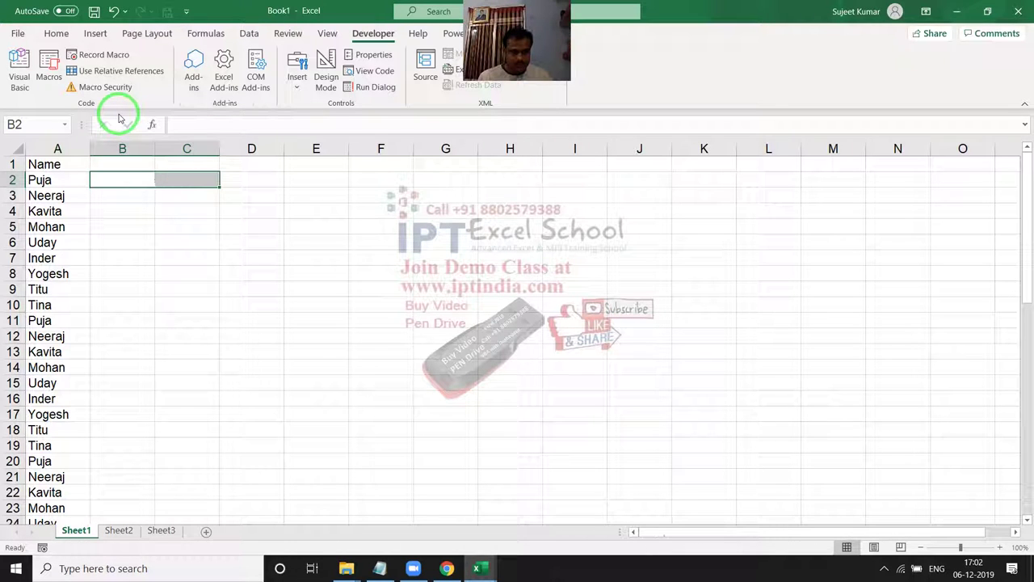
{"action": "key", "text": "Left"}
{"action": "key", "text": "alt+F11"}
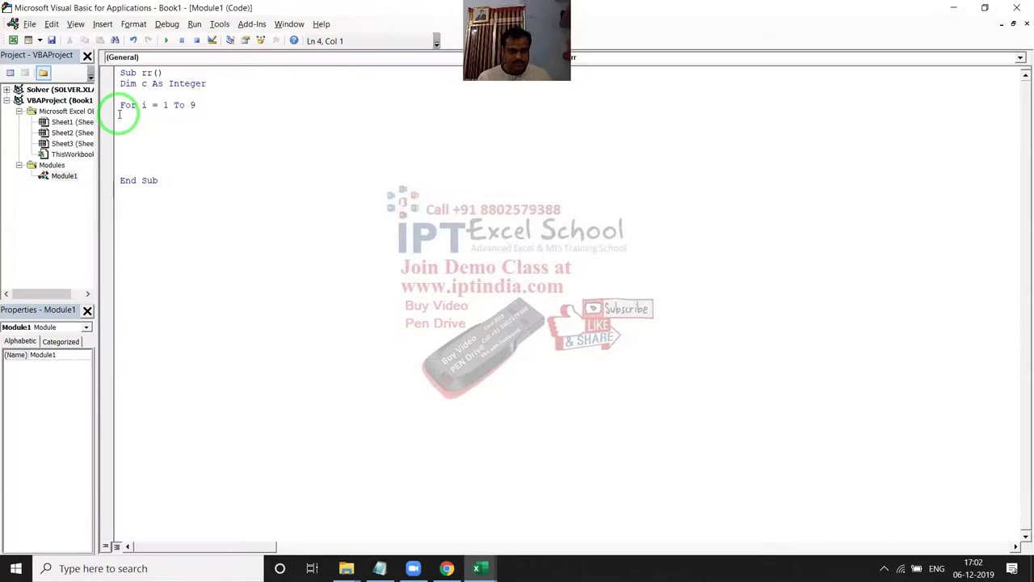
Change the loop bounds so it reads For i = 2 To 55
{"action": "left_click_drag", "start_coordinate": [120, 115], "coordinate": [211, 143]}
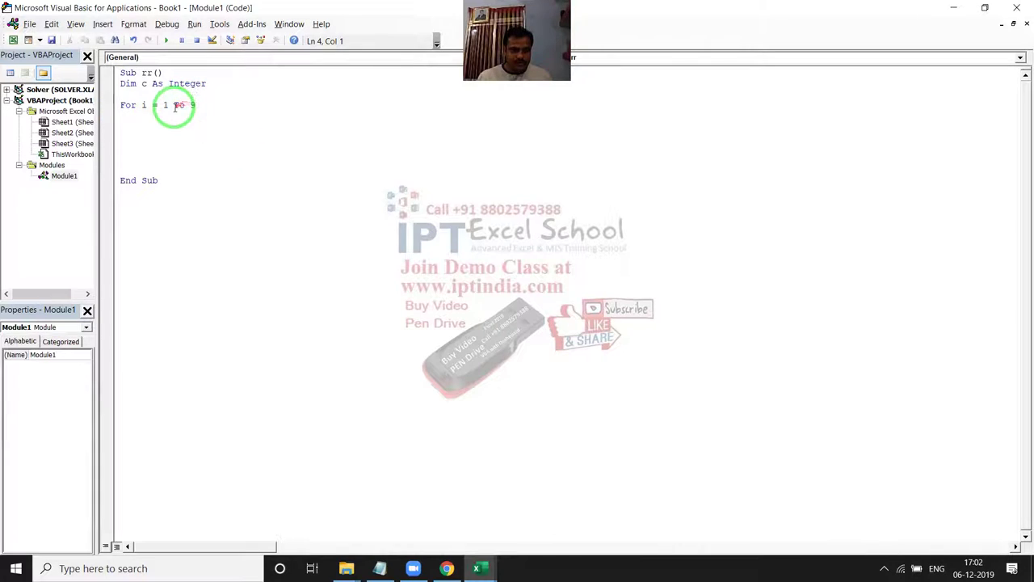
{"action": "double_click", "coordinate": [166, 105]}
{"action": "type", "text": "2"}
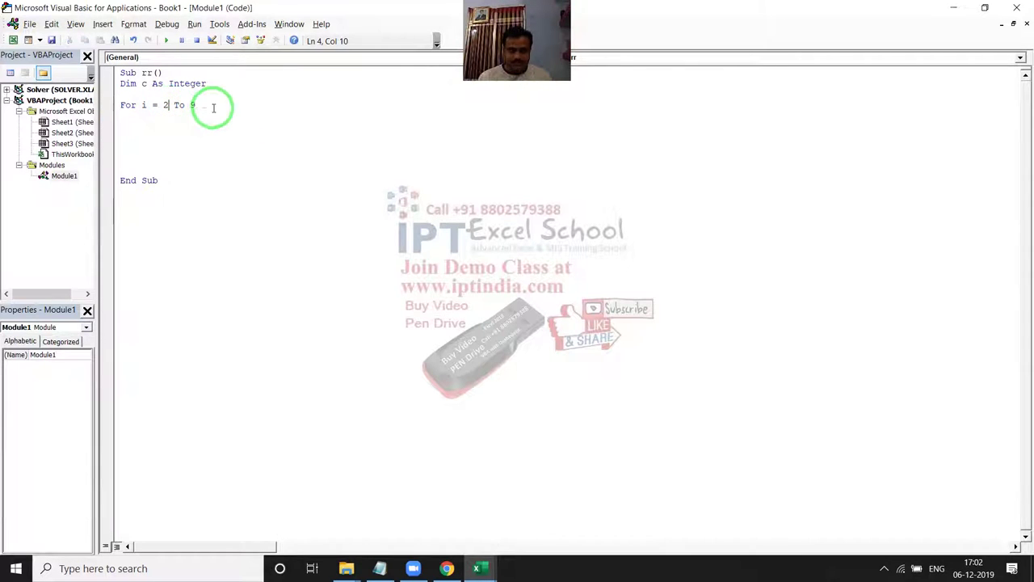
{"action": "double_click", "coordinate": [206, 105]}
{"action": "type", "text": "55"}
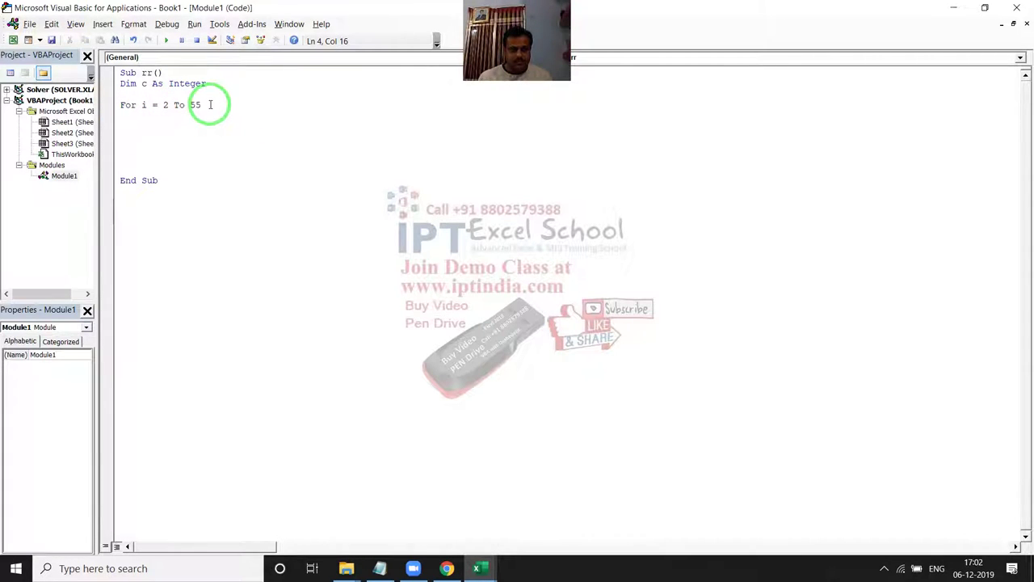
Close the loop with Next i and leave two blank lines inside it
{"action": "key", "text": "Return"}
{"action": "key", "text": "Return"}
{"action": "key", "text": "Return"}
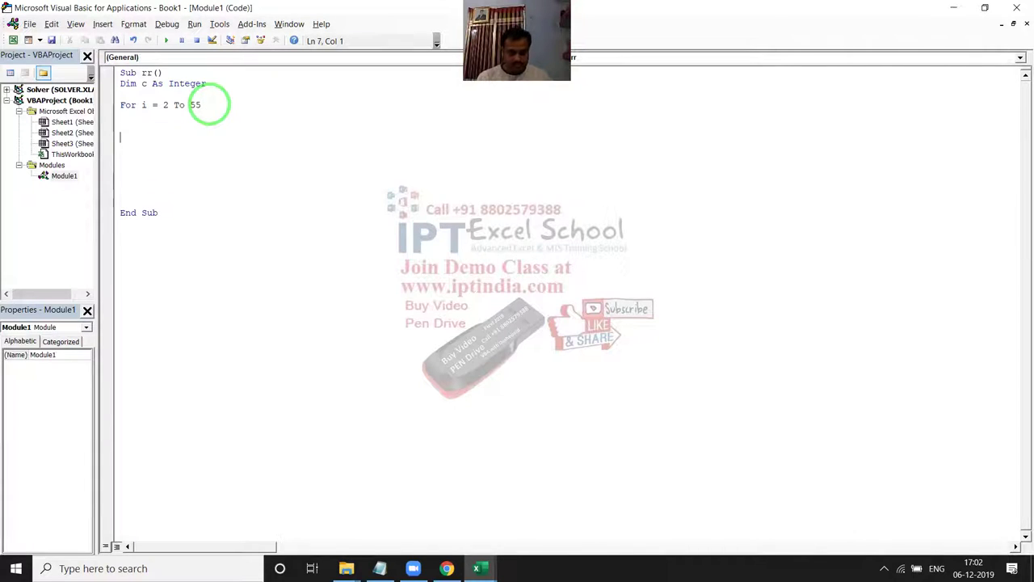
{"action": "type", "text": "next "}
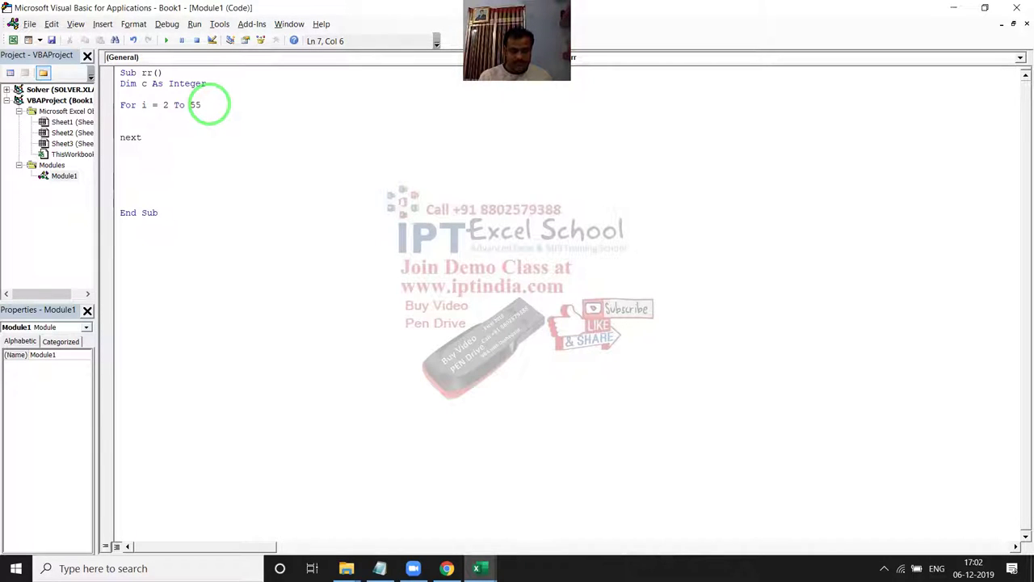
{"action": "type", "text": "i"}
{"action": "key", "text": "Return"}
{"action": "key", "text": "Up"}
{"action": "key", "text": "Up"}
{"action": "key", "text": "Return"}
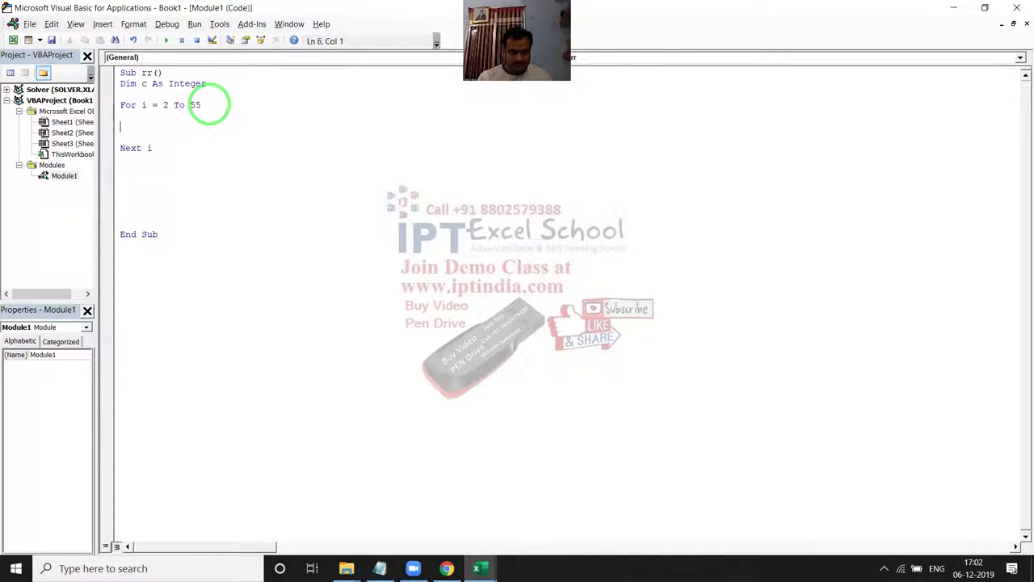
{"action": "key", "text": "Return"}
{"action": "key", "text": "Up"}
{"action": "key", "text": "Up"}
{"action": "key", "text": "Up"}
{"action": "key", "text": "Up"}
{"action": "key", "text": "Up"}
{"action": "key", "text": "Up"}
Insert a blank line inside the loop below the For line
{"action": "key", "text": "Right"}
{"action": "key", "text": "Right"}
{"action": "key", "text": "Right"}
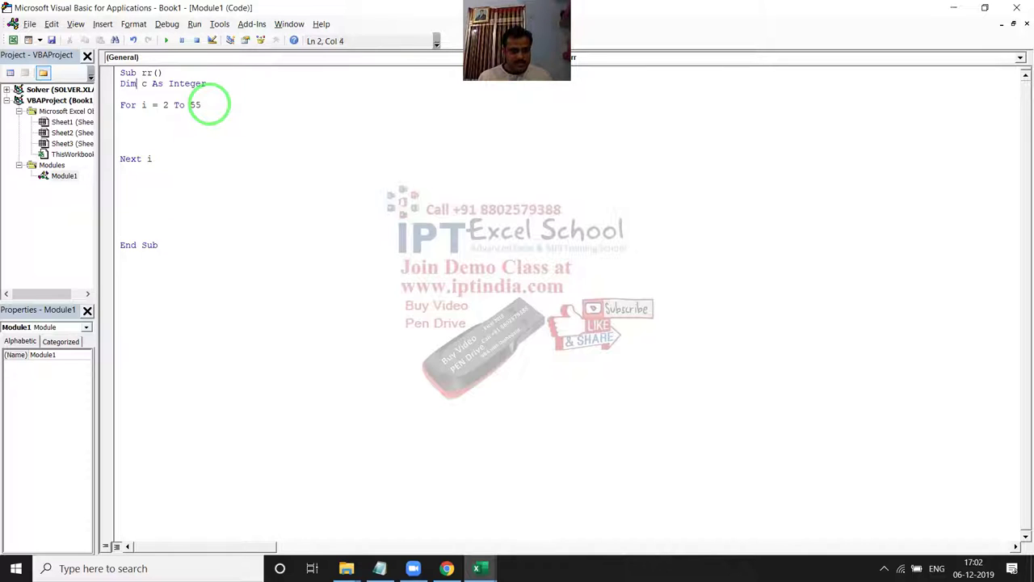
{"action": "key", "text": "Down"}
{"action": "key", "text": "Down"}
{"action": "key", "text": "Down"}
{"action": "key", "text": "Return"}
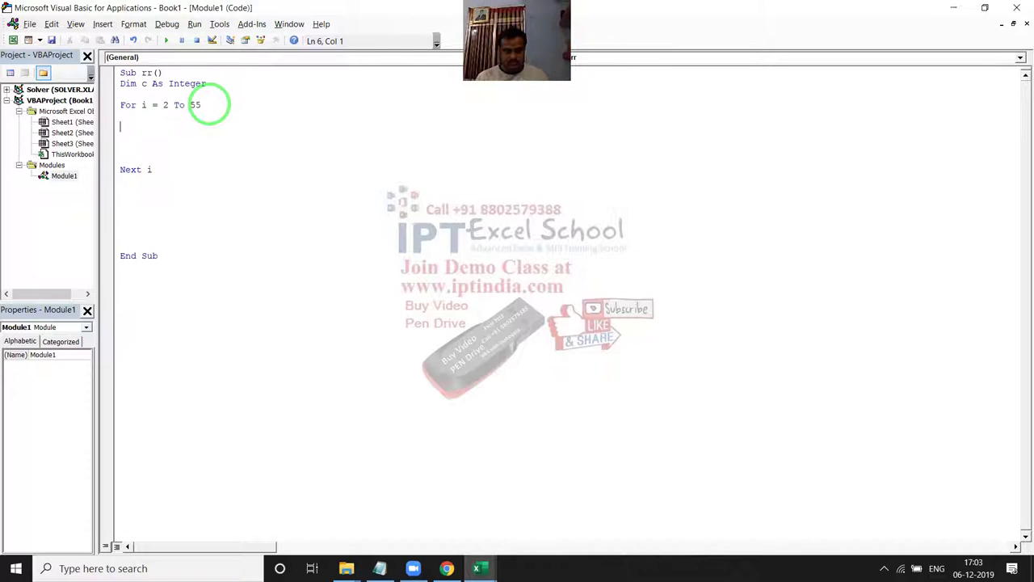
{"action": "key", "text": "Up"}
Edit the declaration to Dim c, r As Integer and open a new loop line
{"action": "key", "text": "Up"}
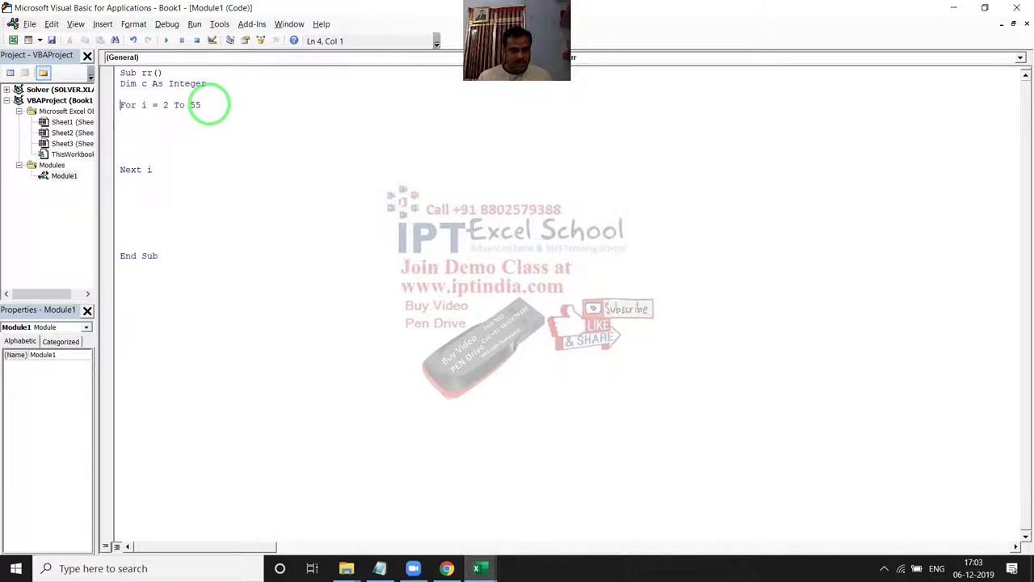
{"action": "key", "text": "Up"}
{"action": "key", "text": "Up"}
{"action": "key", "text": "Right"}
{"action": "key", "text": "Right"}
{"action": "key", "text": "Right"}
{"action": "key", "text": "Right"}
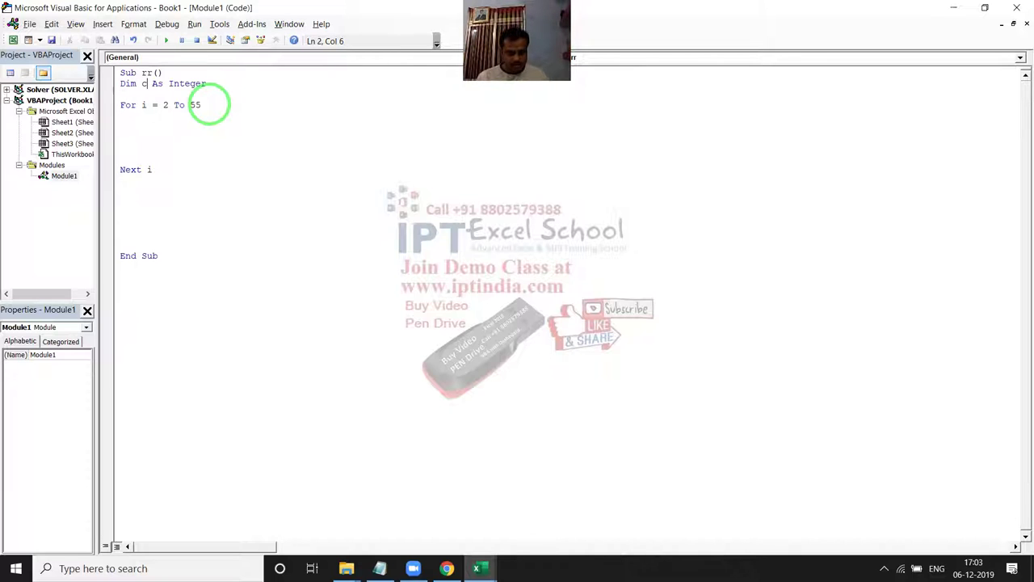
{"action": "key", "text": "Right"}
{"action": "type", "text": "r,"}
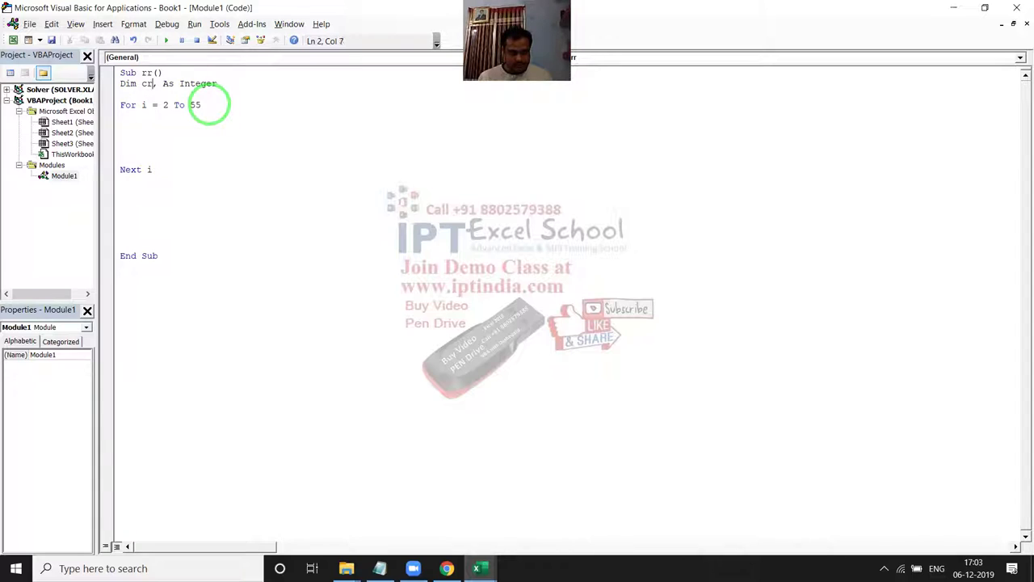
{"action": "key", "text": "Left"}
{"action": "type", "text": ","}
{"action": "key", "text": "Right"}
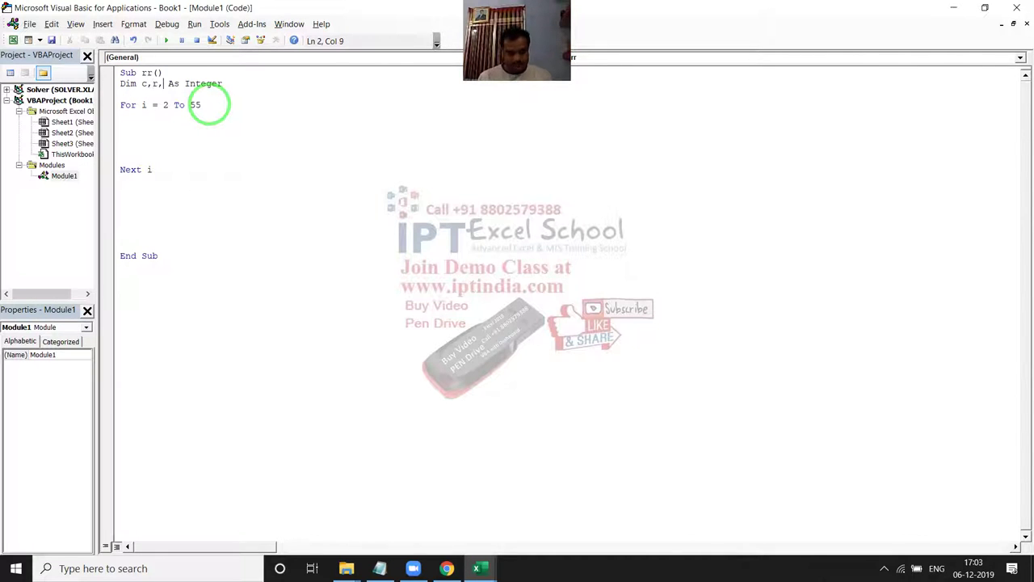
{"action": "key", "text": "Delete"}
{"action": "key", "text": "Down"}
{"action": "key", "text": "Down"}
{"action": "key", "text": "Down"}
{"action": "key", "text": "Return"}
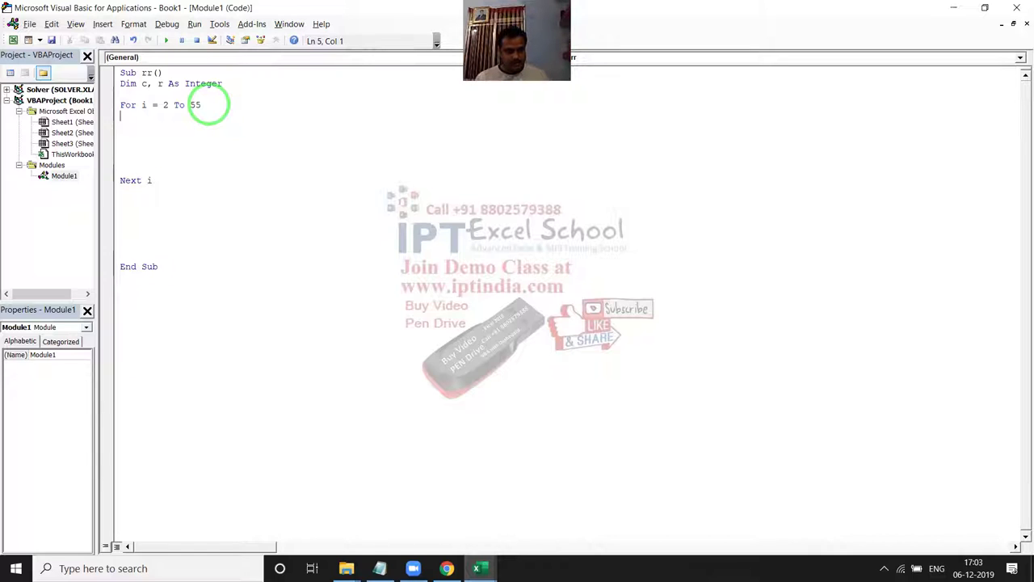
Add the counter line c = c + 1 inside the loop
{"action": "type", "text": "c"}
{"action": "type", "text": "=+1"}
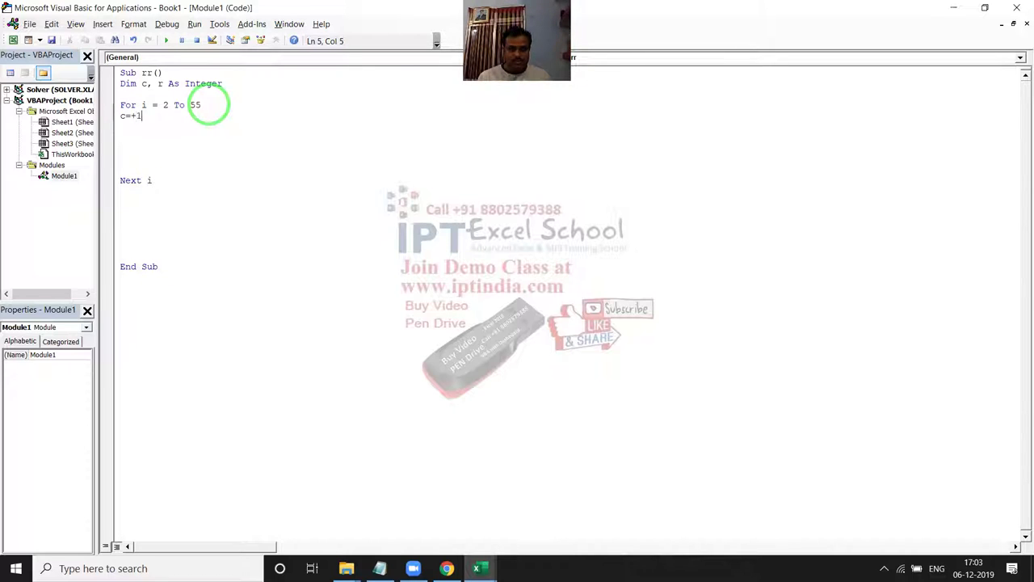
{"action": "key", "text": "BackSpace"}
{"action": "key", "text": "BackSpace"}
{"action": "type", "text": "c+"}
{"action": "type", "text": "1"}
{"action": "key", "text": "Return"}
{"action": "key", "text": "Return"}
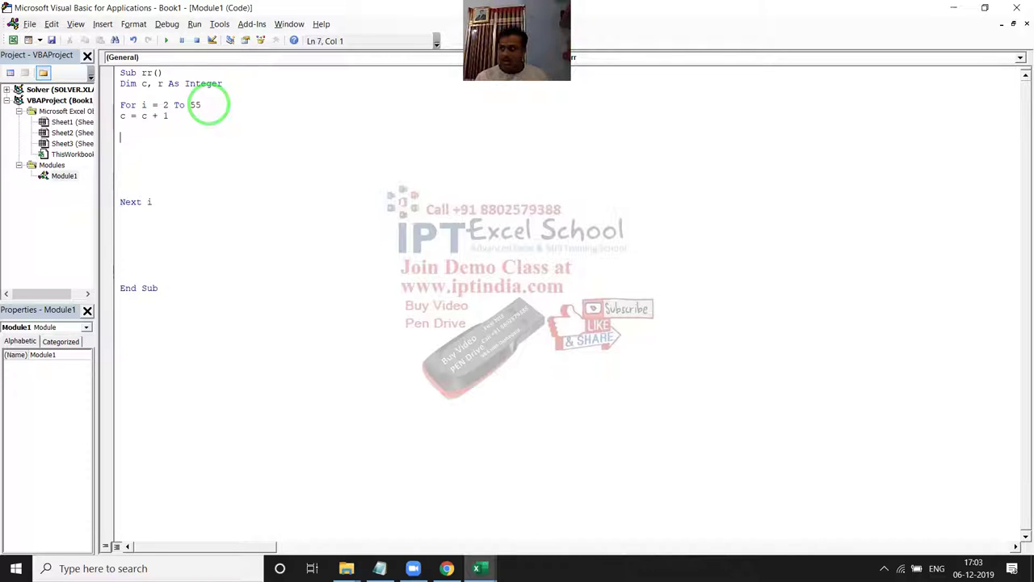
{"action": "key", "text": "alt+F11"}
{"action": "key", "text": "alt+F11"}
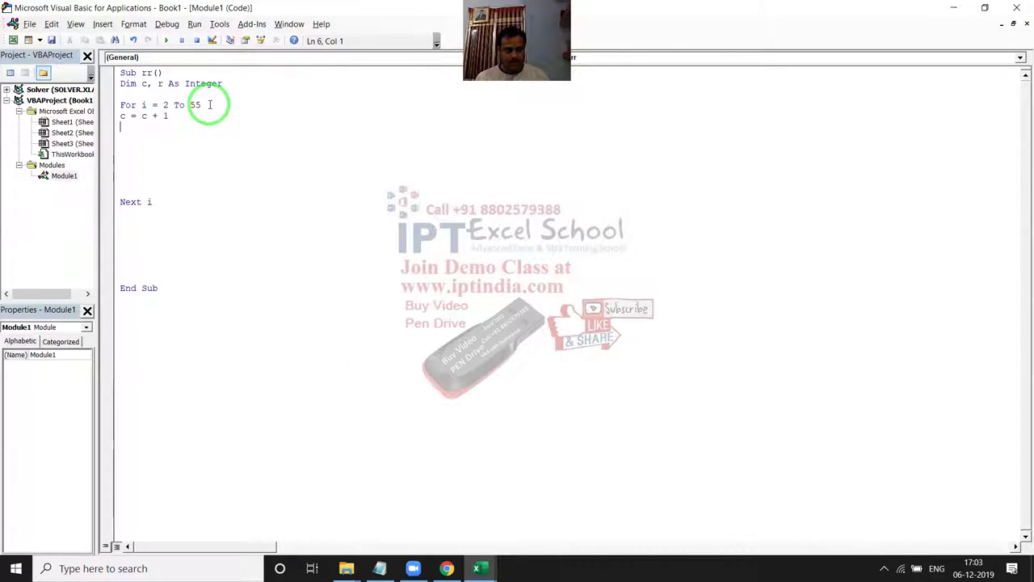
Start the copy line as Range(r, c).Value, accepting Value from IntelliSense
{"action": "type", "text": "range"}
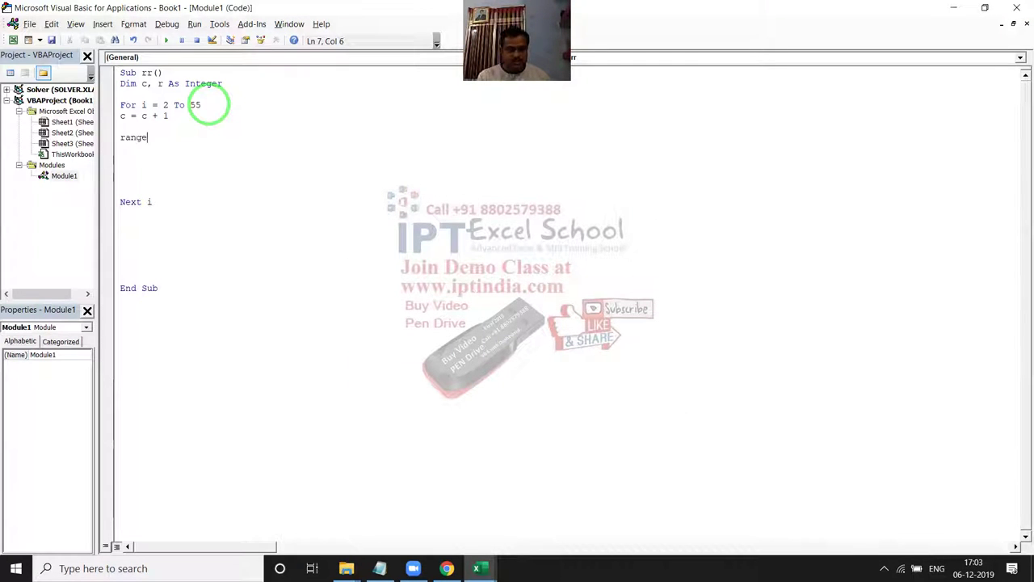
{"action": "type", "text": "(\""}
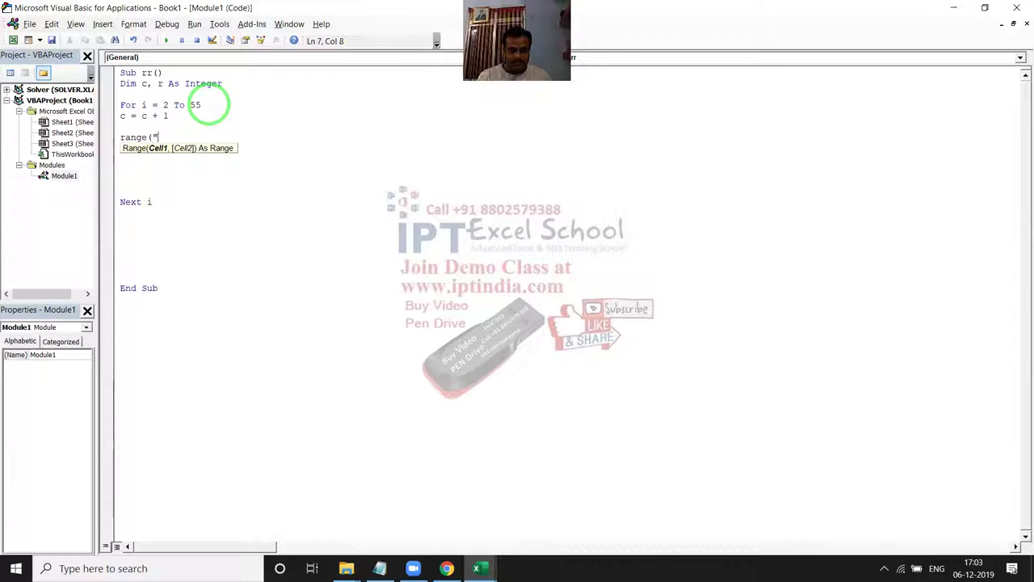
{"action": "type", "text": "a"}
{"action": "key", "text": "BackSpace"}
{"action": "key", "text": "BackSpace"}
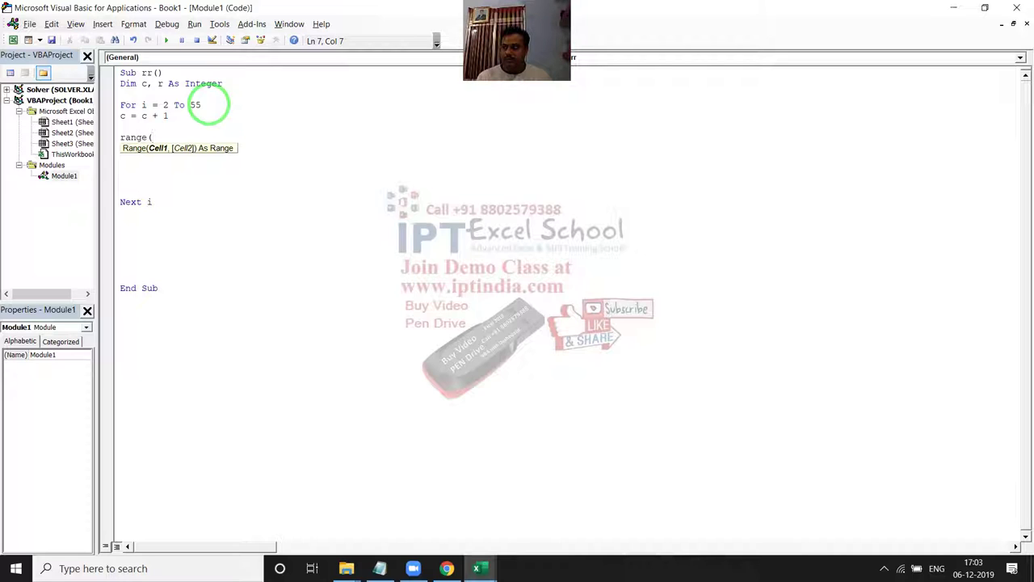
{"action": "type", "text": "\""}
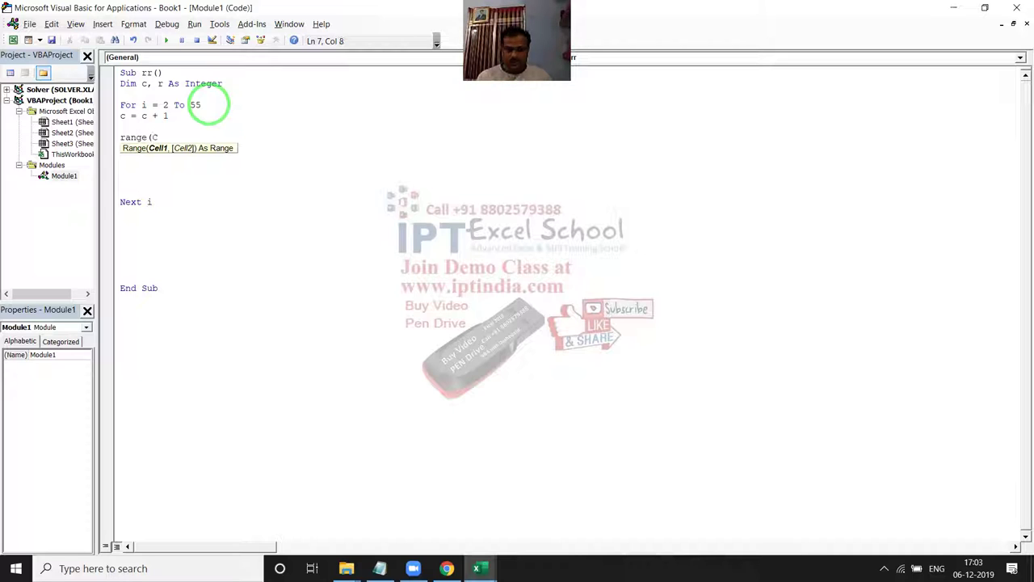
{"action": "key", "text": "BackSpace"}
{"action": "type", "text": "R"}
{"action": "key", "text": "BackSpace"}
{"action": "type", "text": "\""}
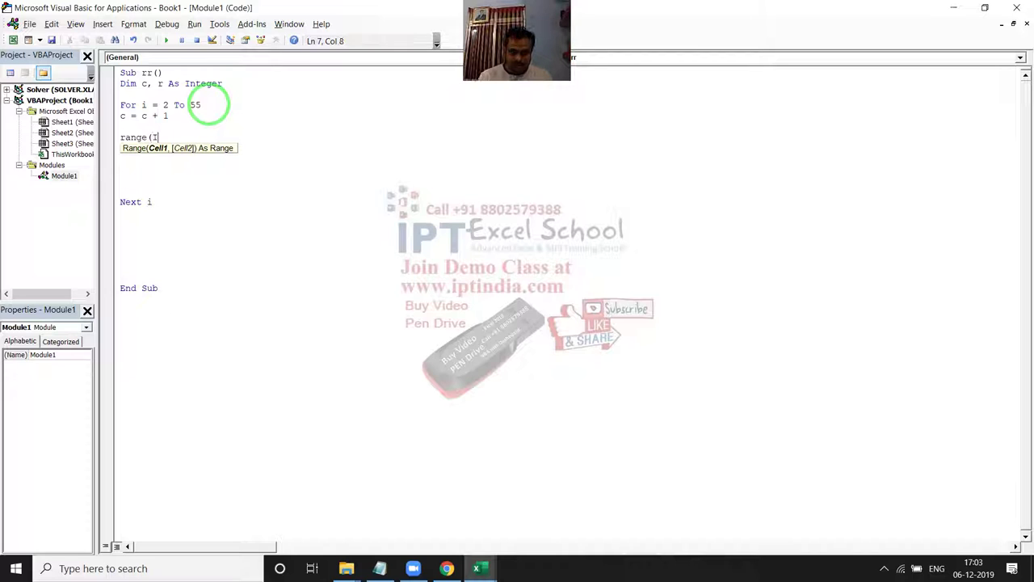
{"action": "key", "text": "BackSpace"}
{"action": "type", "text": "R,c"}
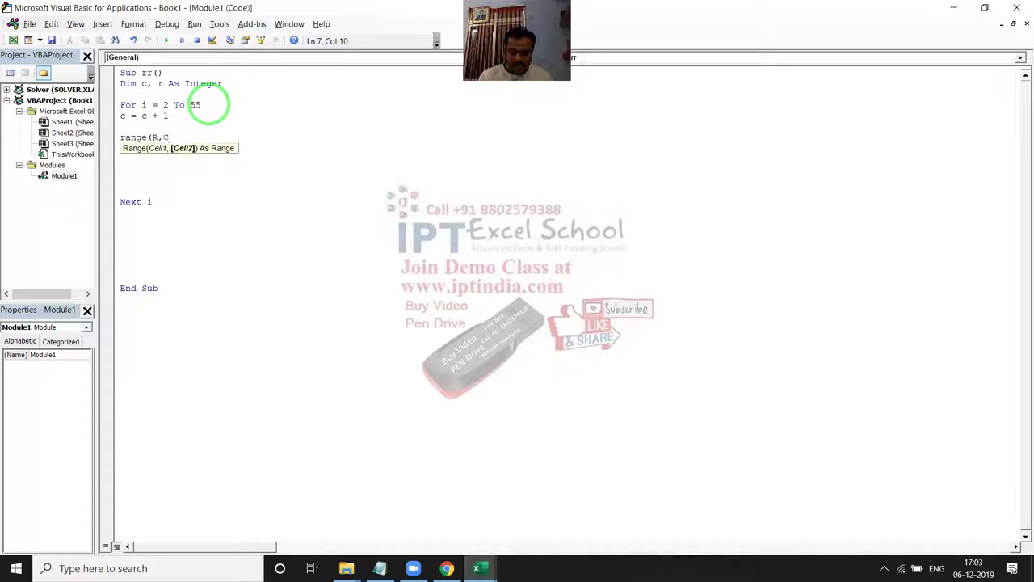
{"action": "type", "text": ").VALU"}
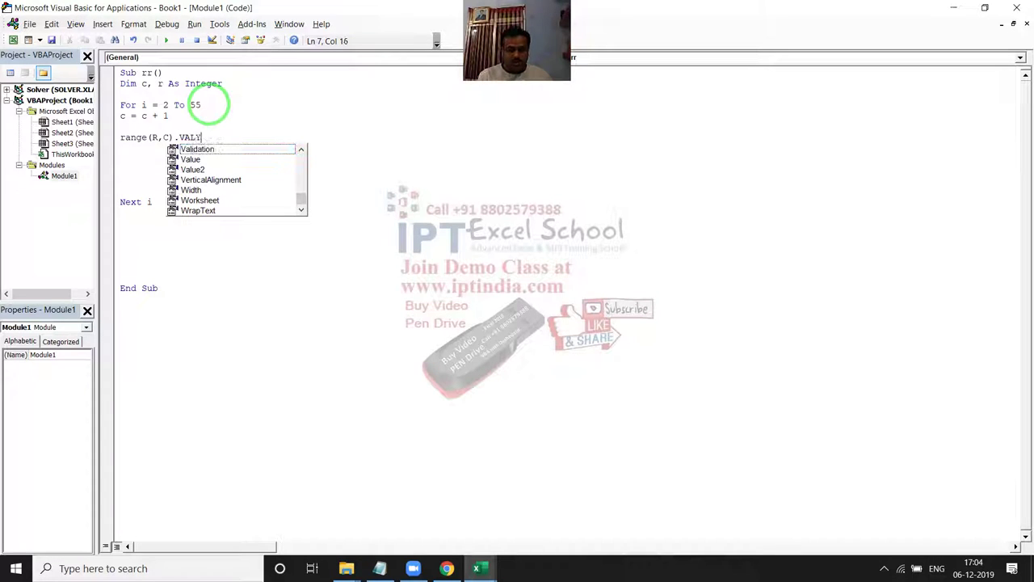
{"action": "key", "text": "Down"}
{"action": "key", "text": "Down"}
{"action": "key", "text": "Tab"}
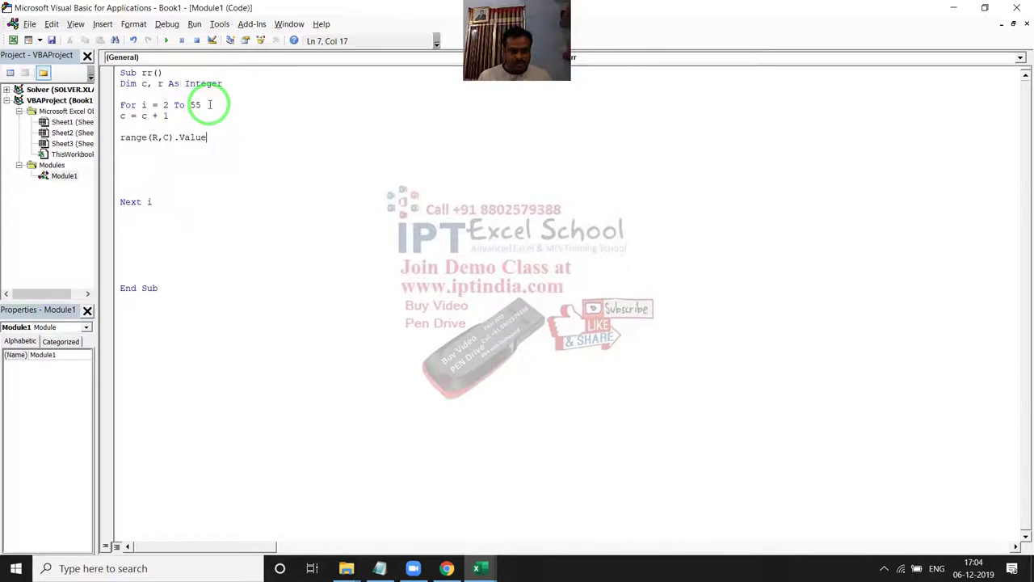
Complete the copy line with = Range("a" & I).Value
{"action": "type", "text": "=RA"}
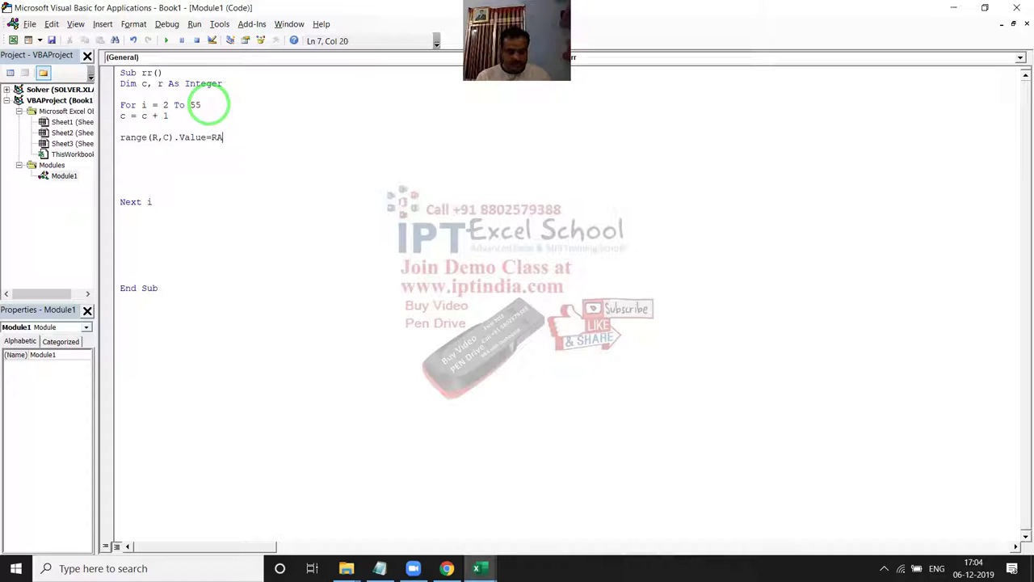
{"action": "type", "text": "NGE("}
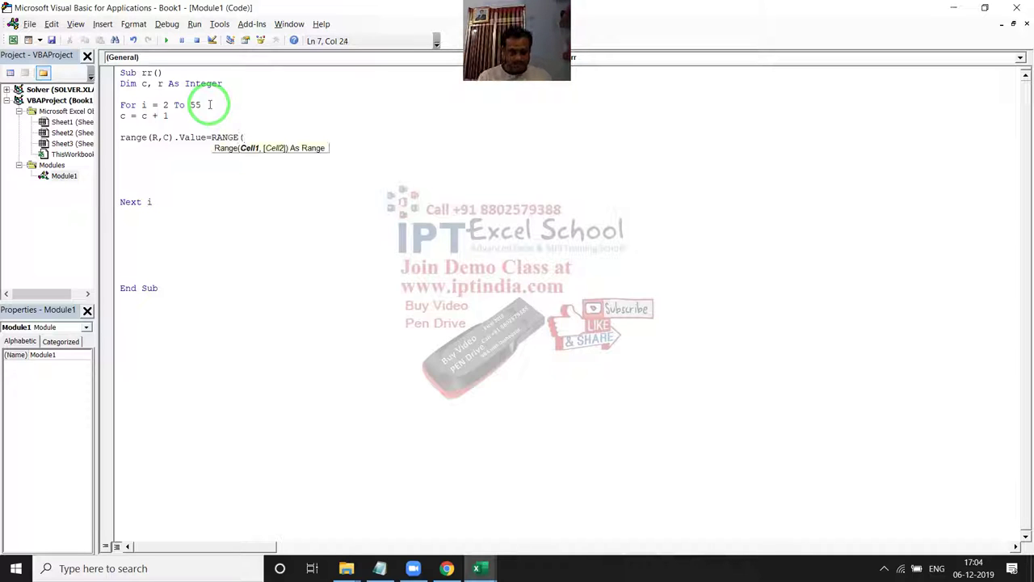
{"action": "type", "text": "\""}
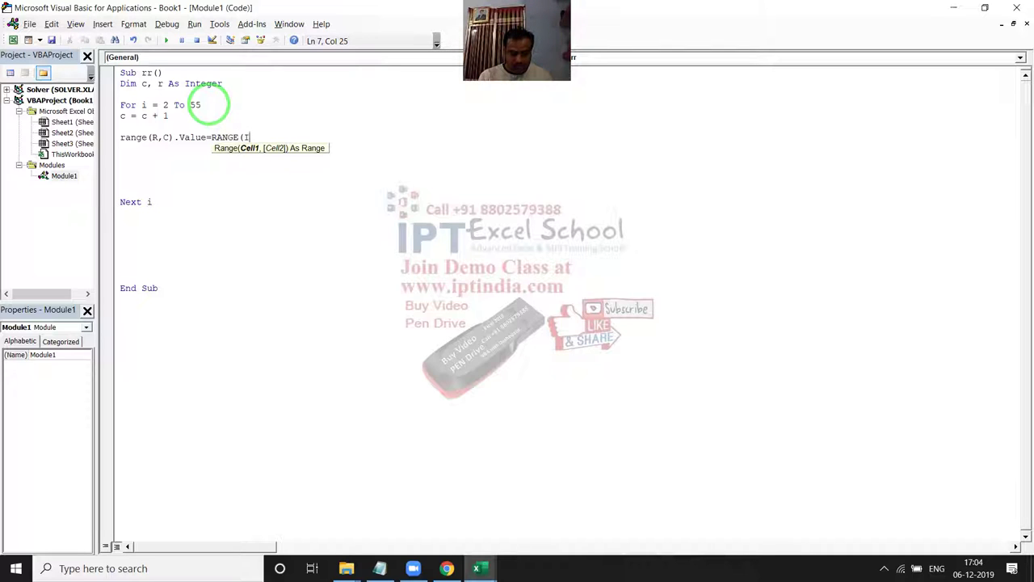
{"action": "type", "text": "A"}
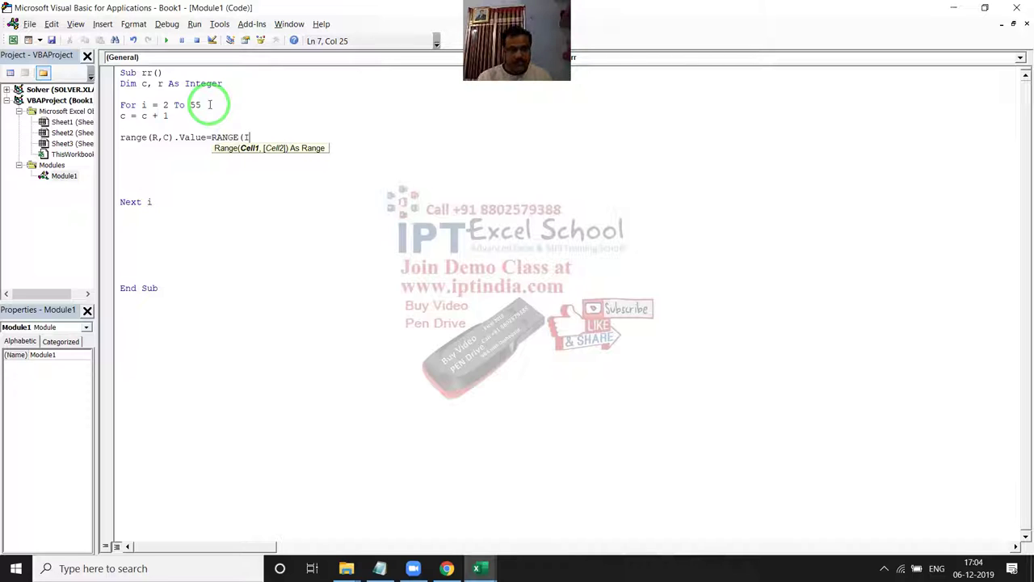
{"action": "key", "text": "BackSpace"}
{"action": "key", "text": "BackSpace"}
{"action": "type", "text": "\""}
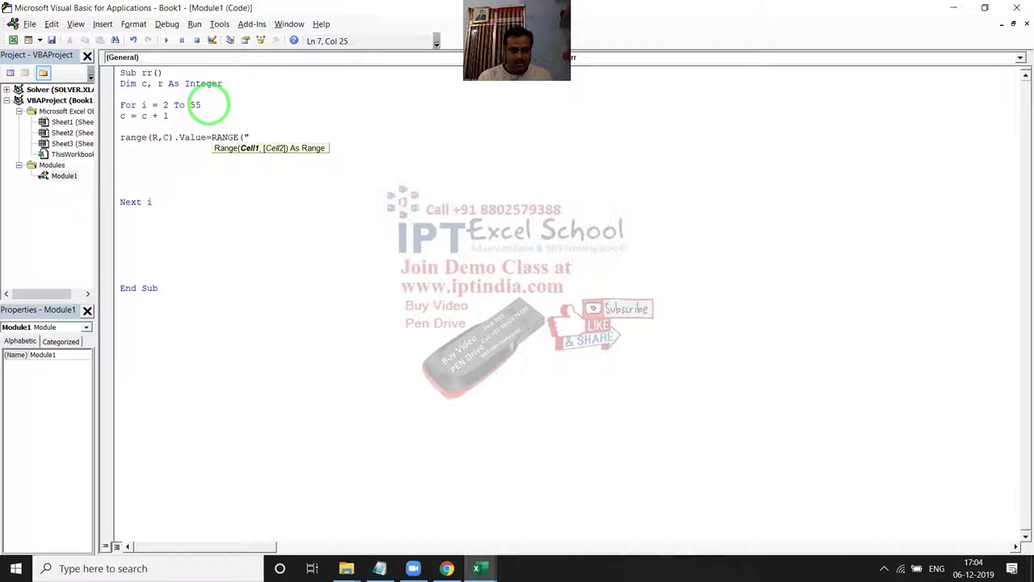
{"action": "type", "text": "a"}
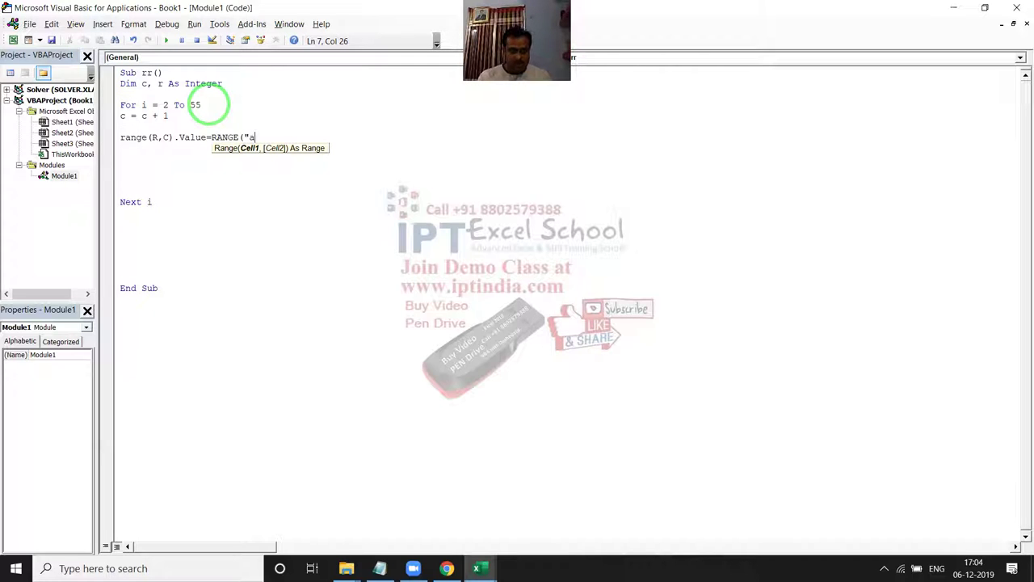
{"action": "type", "text": "\"&"}
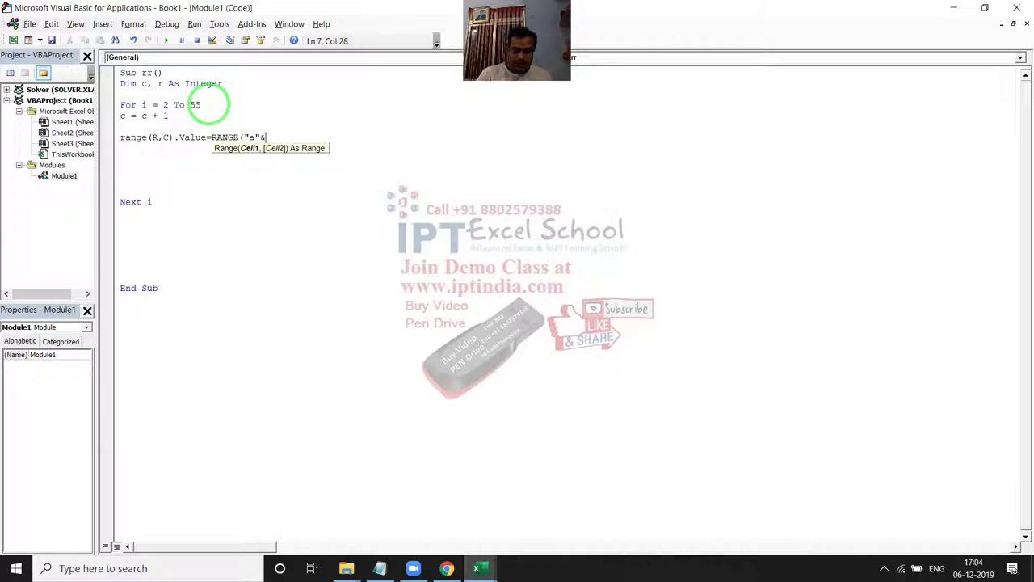
{"action": "type", "text": "I).V"}
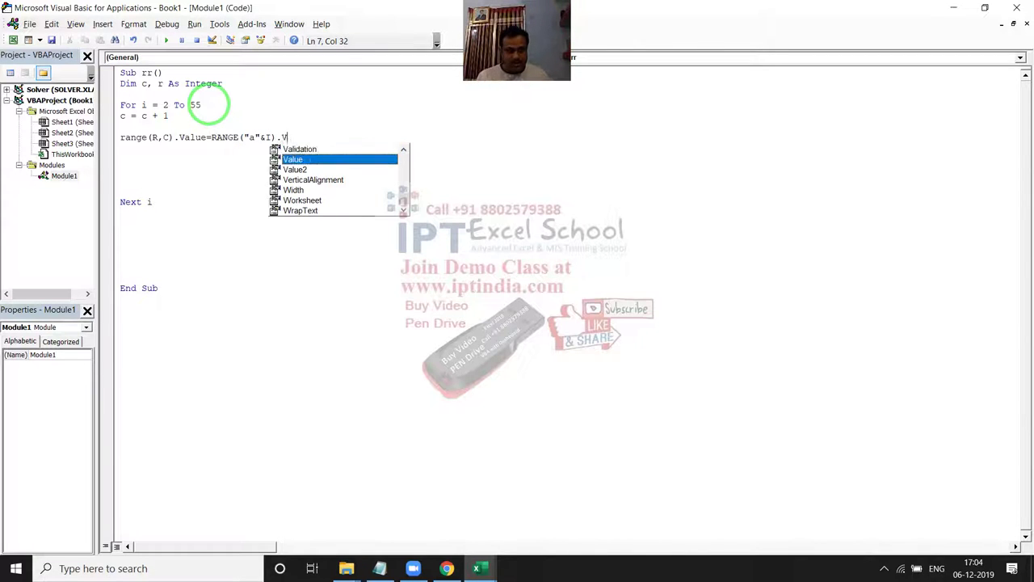
{"action": "key", "text": "Tab"}
{"action": "key", "text": "Return"}
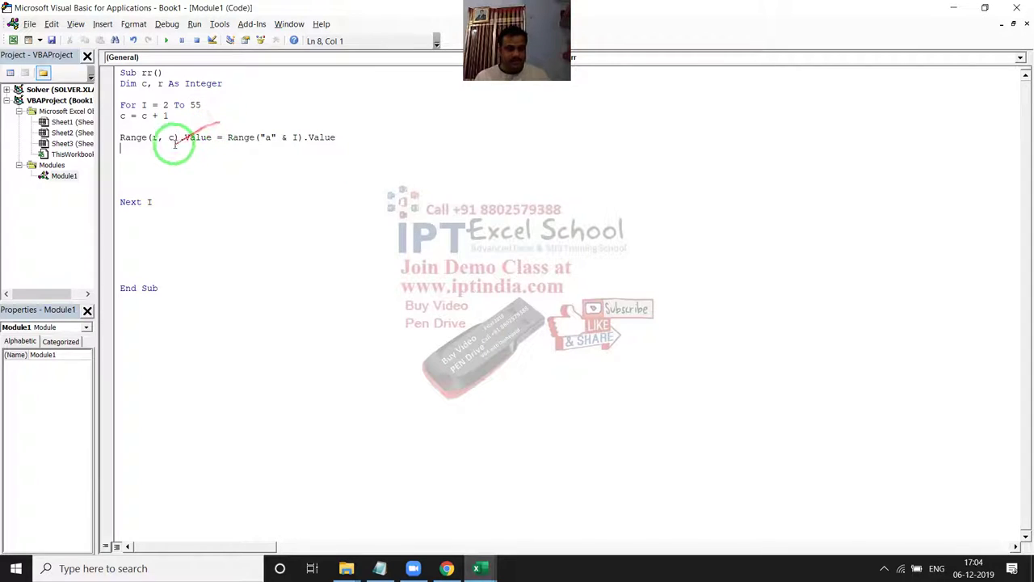
Replace Range(r, c) with Cells(r, c) so the line reads Cells(r, c).Value = Range("a" & I).Value
{"action": "left_click", "coordinate": [174, 139]}
{"action": "key", "text": "BackSpace"}
{"action": "key", "text": "BackSpace"}
{"action": "key", "text": "BackSpace"}
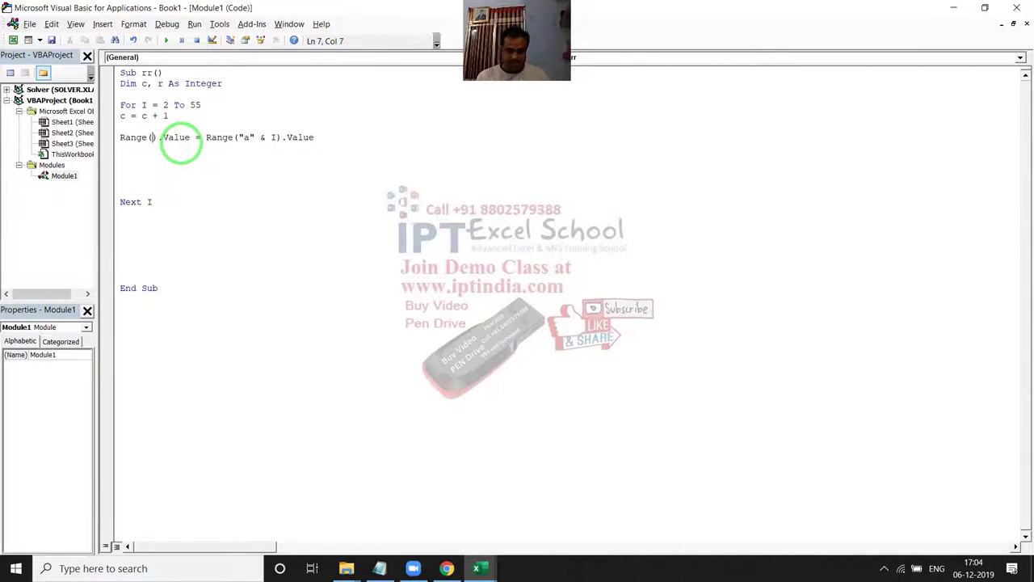
{"action": "key", "text": "Right"}
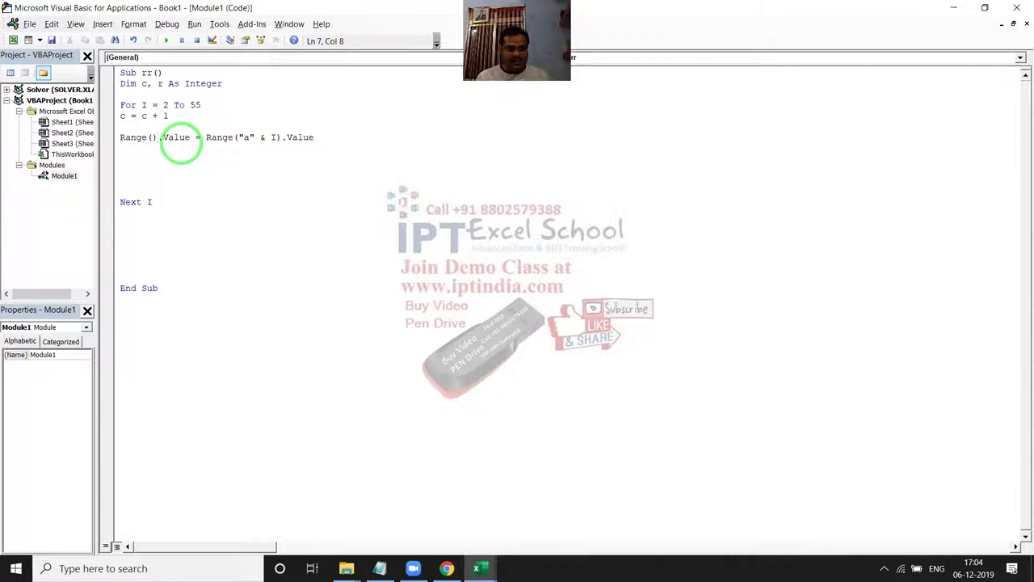
{"action": "key", "text": "shift+Left"}
{"action": "key", "text": "shift+Left"}
{"action": "key", "text": "shift+Left"}
{"action": "key", "text": "shift+Left"}
{"action": "key", "text": "shift+Left"}
{"action": "key", "text": "shift+Left"}
{"action": "key", "text": "shift+Left"}
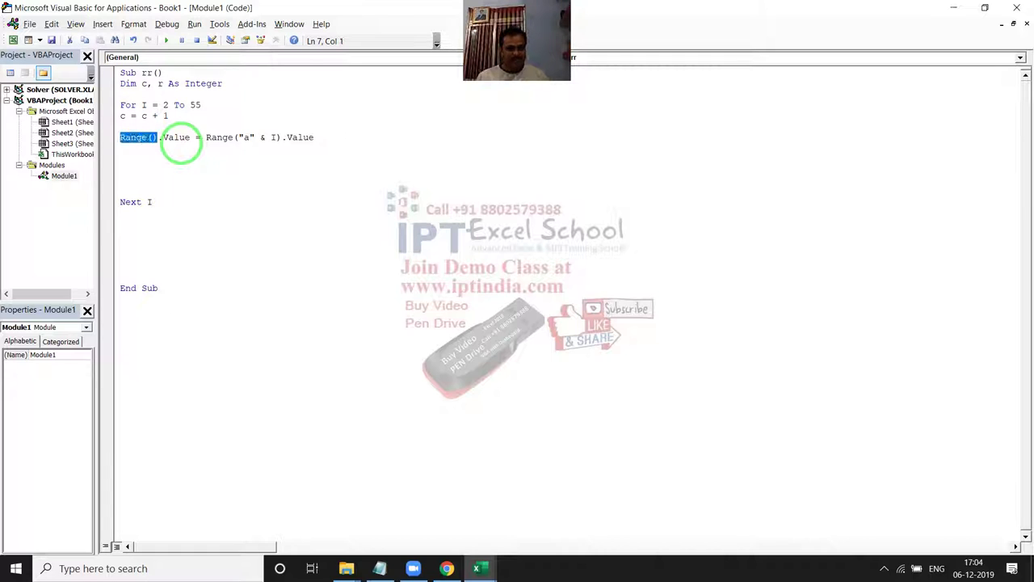
{"action": "type", "text": "CELLS"}
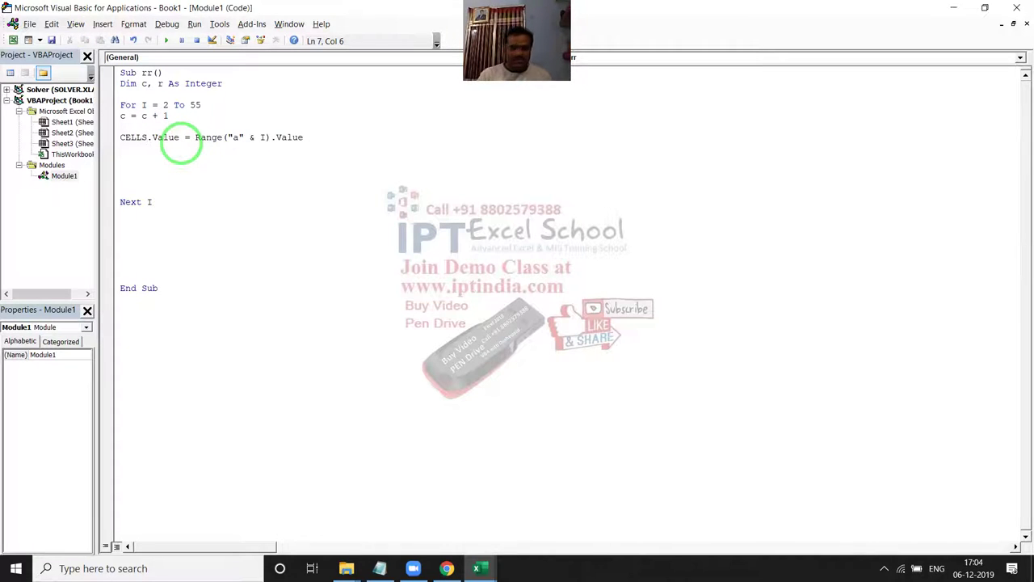
{"action": "type", "text": "("}
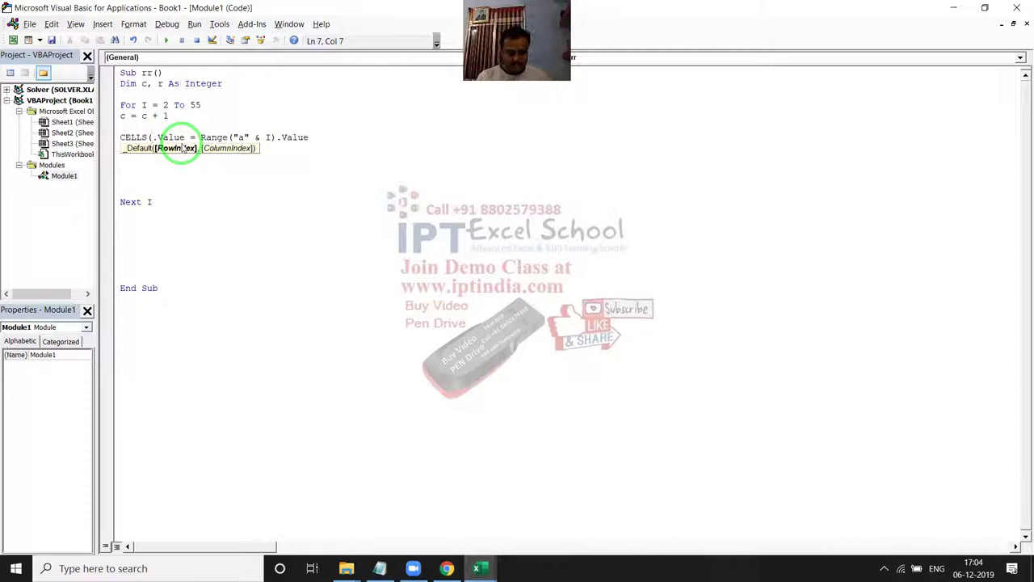
{"action": "type", "text": "R,"}
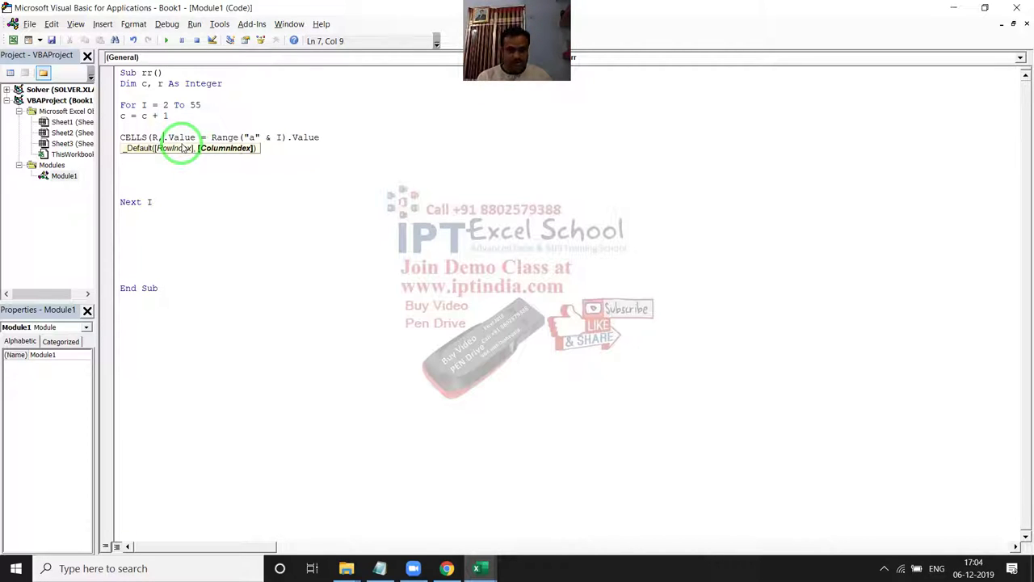
{"action": "type", "text": "C)"}
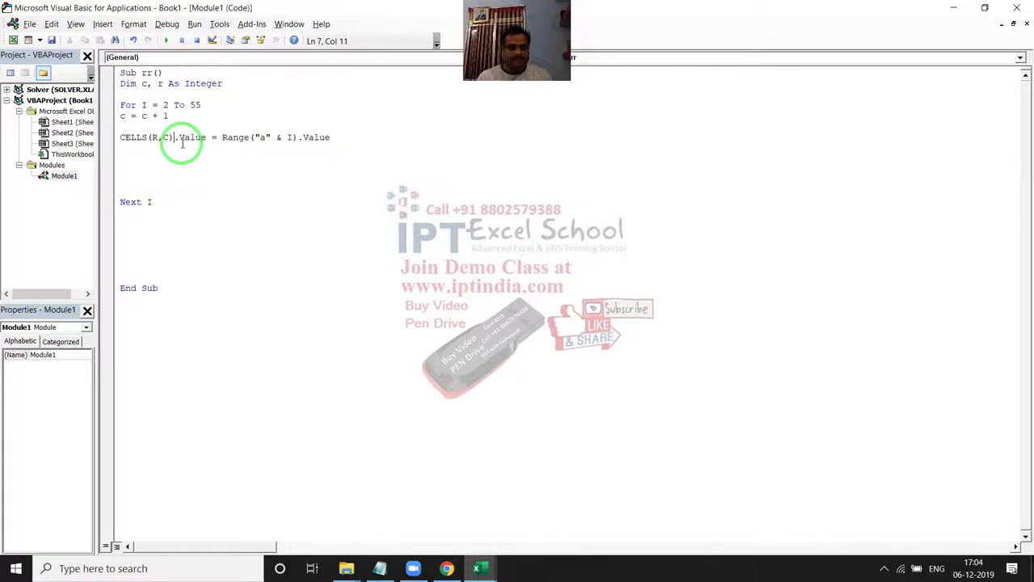
{"action": "left_click", "coordinate": [183, 144]}
{"action": "key", "text": "Up"}
{"action": "key", "text": "Up"}
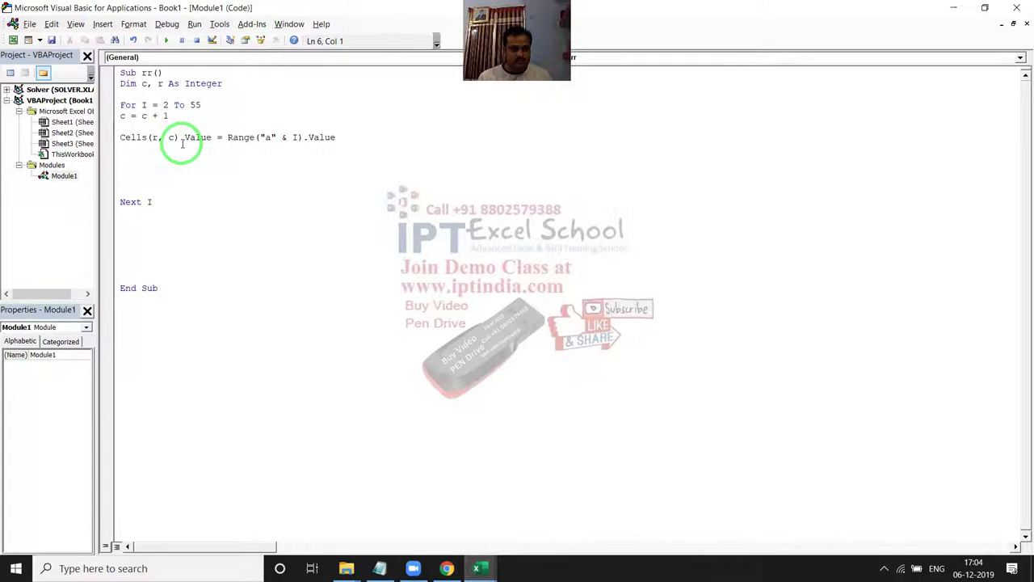
{"action": "left_click", "coordinate": [181, 141]}
{"action": "key", "text": "Up"}
{"action": "key", "text": "Up"}
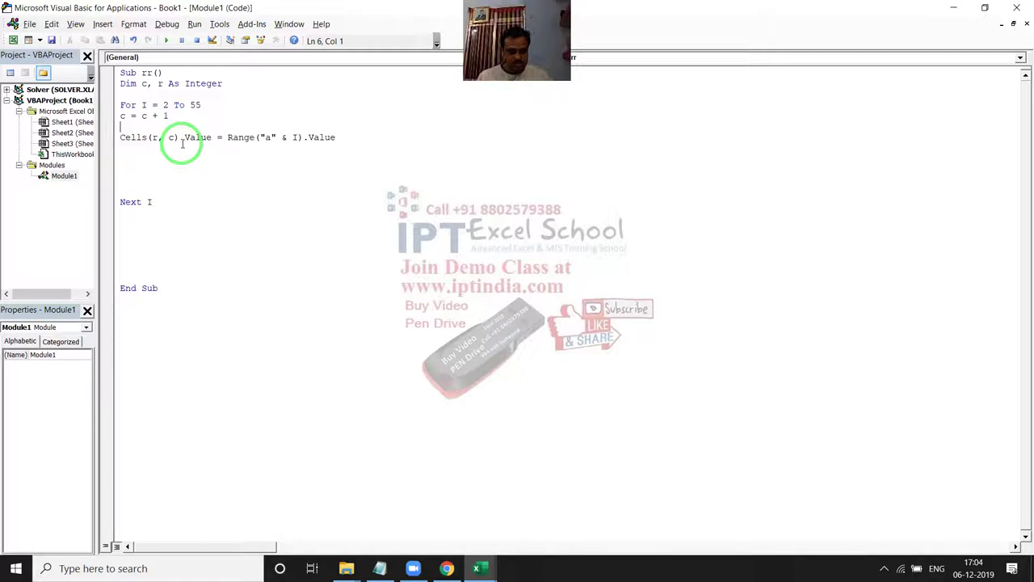
Add r = r + 1 above the Cells line, fixing the compile error
{"action": "type", "text": "R"}
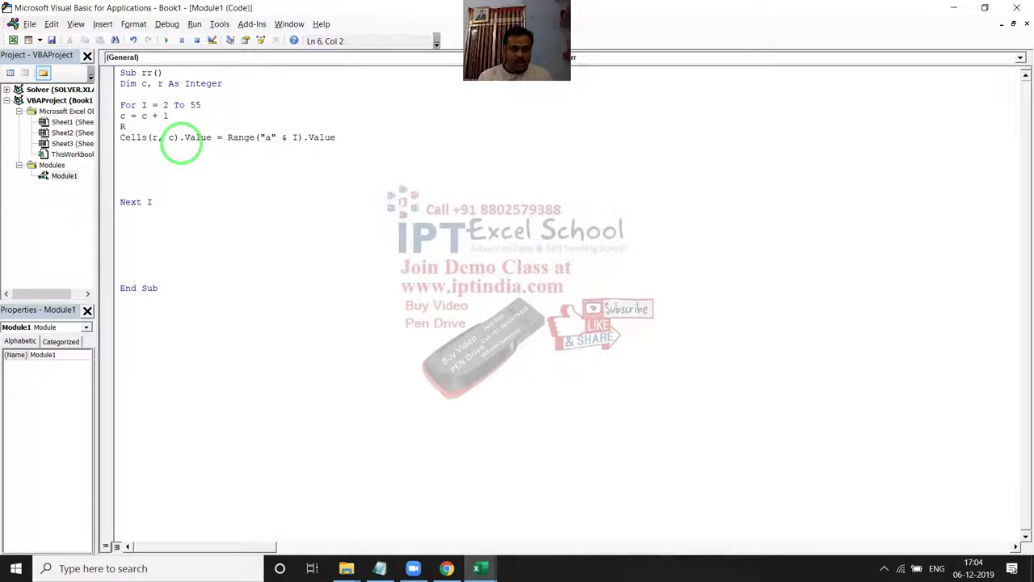
{"action": "type", "text": "="}
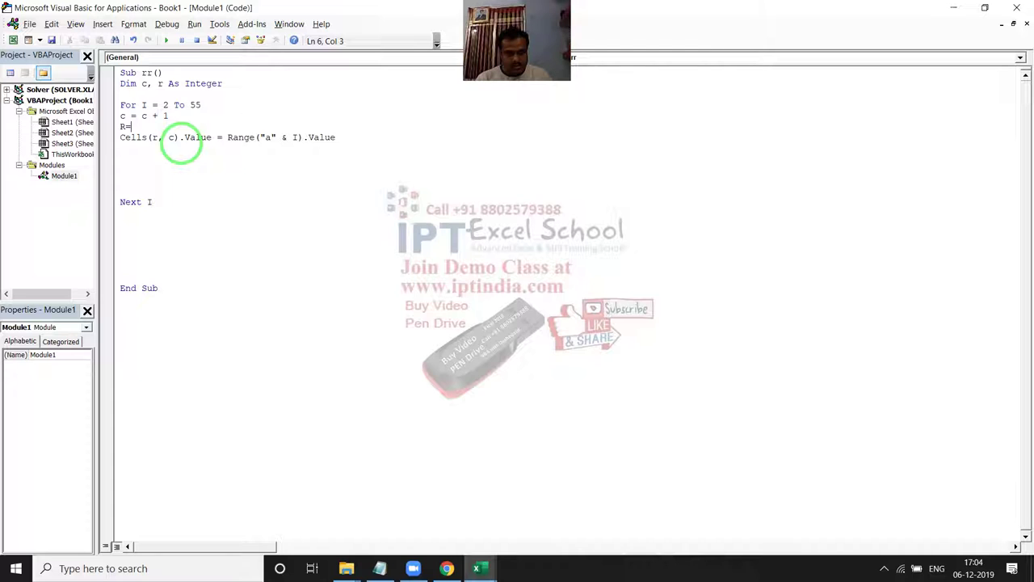
{"action": "type", "text": "+"}
{"action": "left_click", "coordinate": [181, 144]}
{"action": "key", "text": "Return"}
{"action": "key", "text": "BackSpace"}
{"action": "type", "text": "R+"}
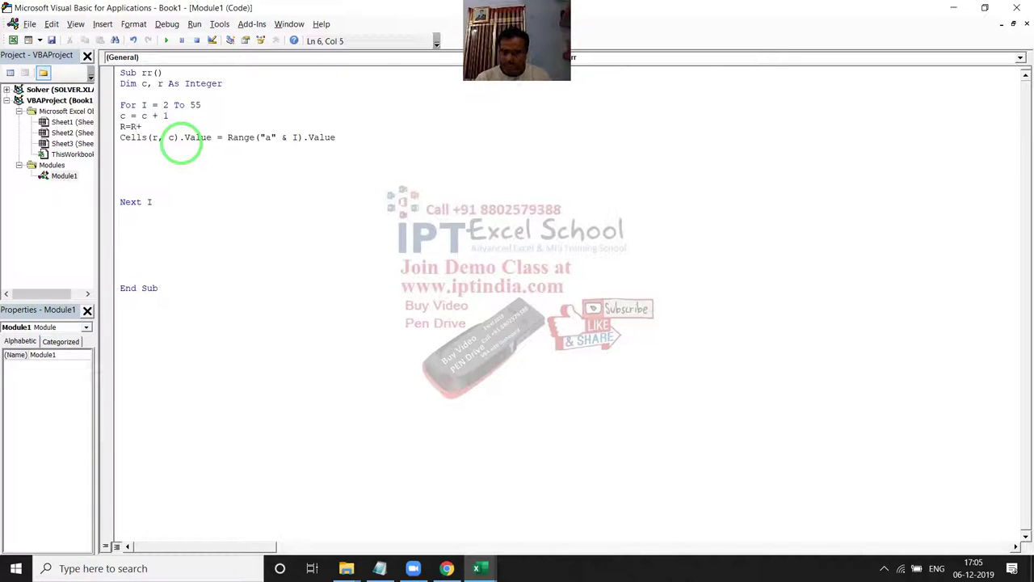
{"action": "type", "text": "1"}
{"action": "key", "text": "Up"}
Remove the c = c + 1 line and type If r = 1 Then c = c + 1
{"action": "key", "text": "Right"}
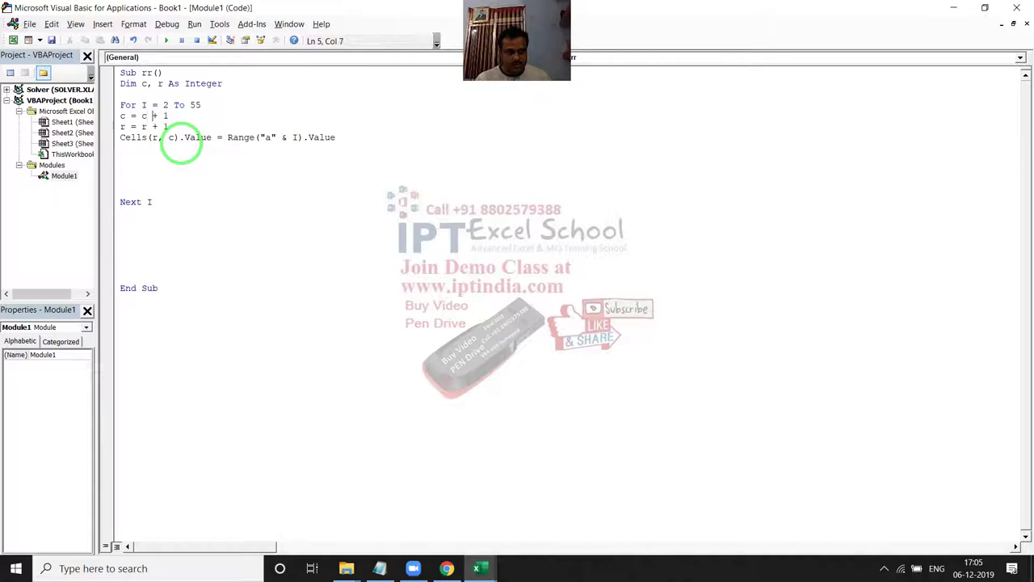
{"action": "key", "text": "End"}
{"action": "key", "text": "shift+Left"}
{"action": "key", "text": "shift+Left"}
{"action": "key", "text": "shift+Left"}
{"action": "key", "text": "shift+Left"}
{"action": "key", "text": "shift+Left"}
{"action": "key", "text": "shift+Left"}
{"action": "key", "text": "shift+Left"}
{"action": "key", "text": "shift+Left"}
{"action": "key", "text": "shift+Left"}
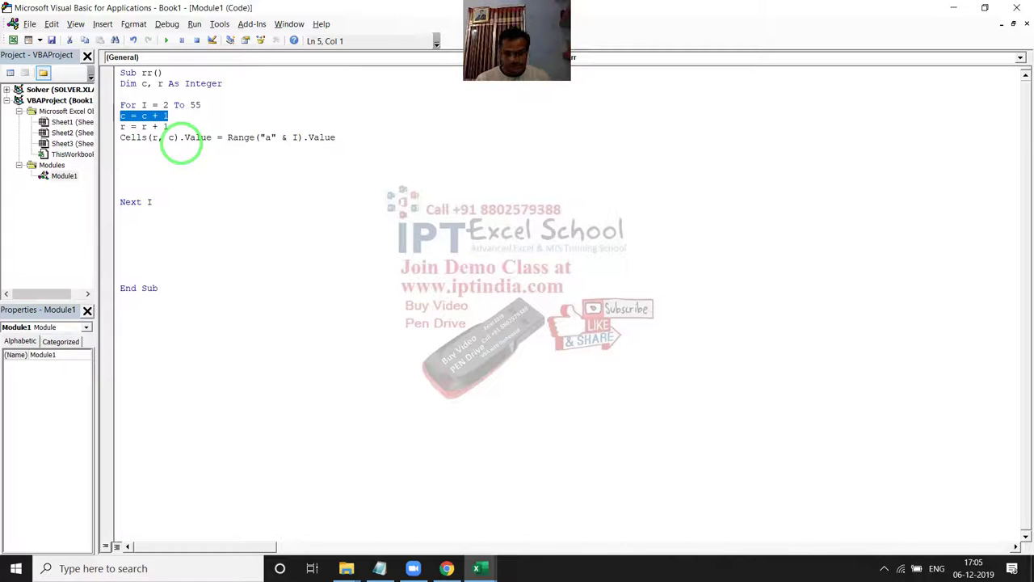
{"action": "key", "text": "Delete"}
{"action": "key", "text": "Return"}
{"action": "key", "text": "Down"}
{"action": "key", "text": "Down"}
{"action": "key", "text": "Return"}
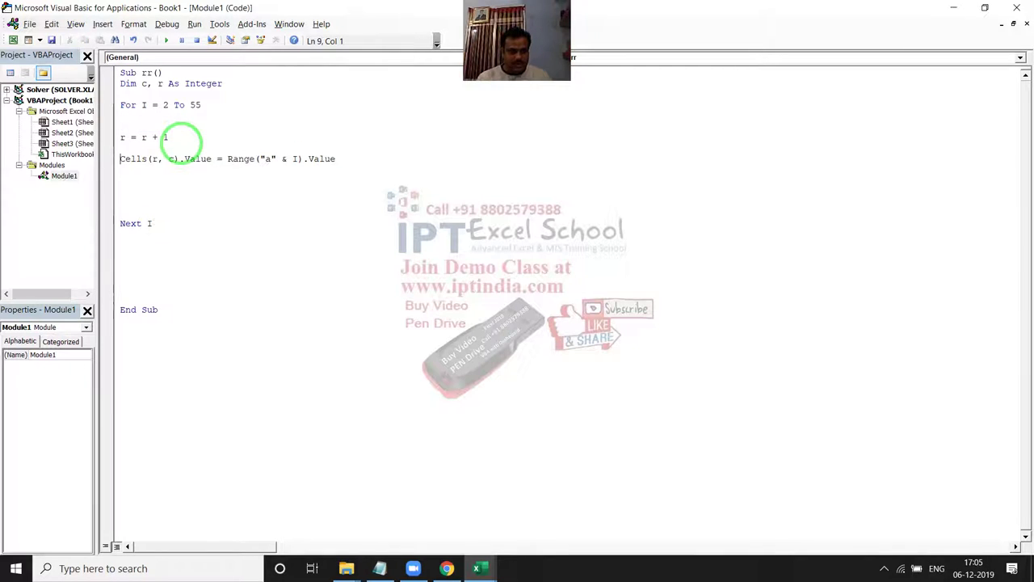
{"action": "key", "text": "Return"}
{"action": "key", "text": "Return"}
{"action": "key", "text": "Up"}
{"action": "key", "text": "Up"}
{"action": "key", "text": "Up"}
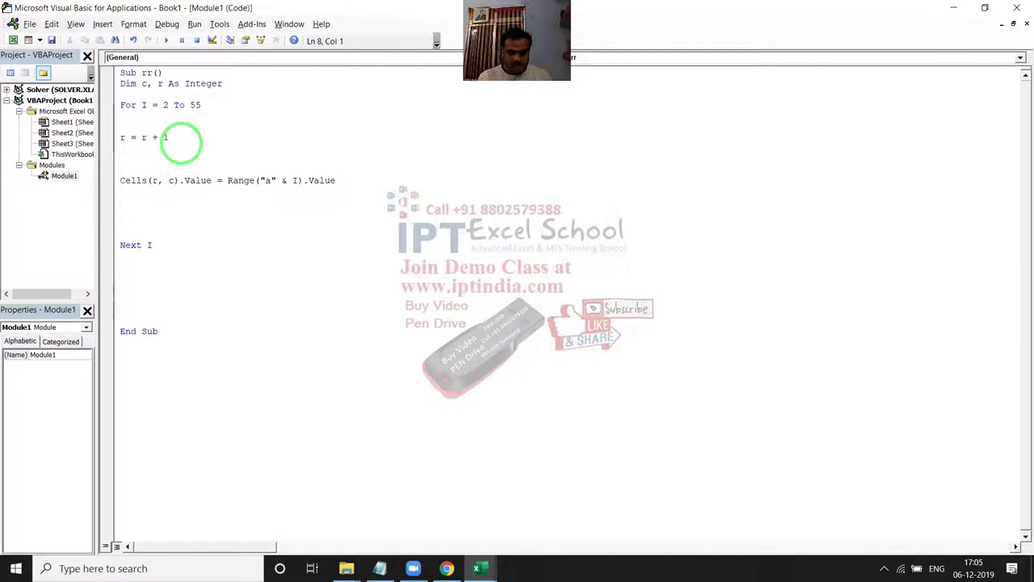
{"action": "type", "text": "IF "}
{"action": "type", "text": "R="}
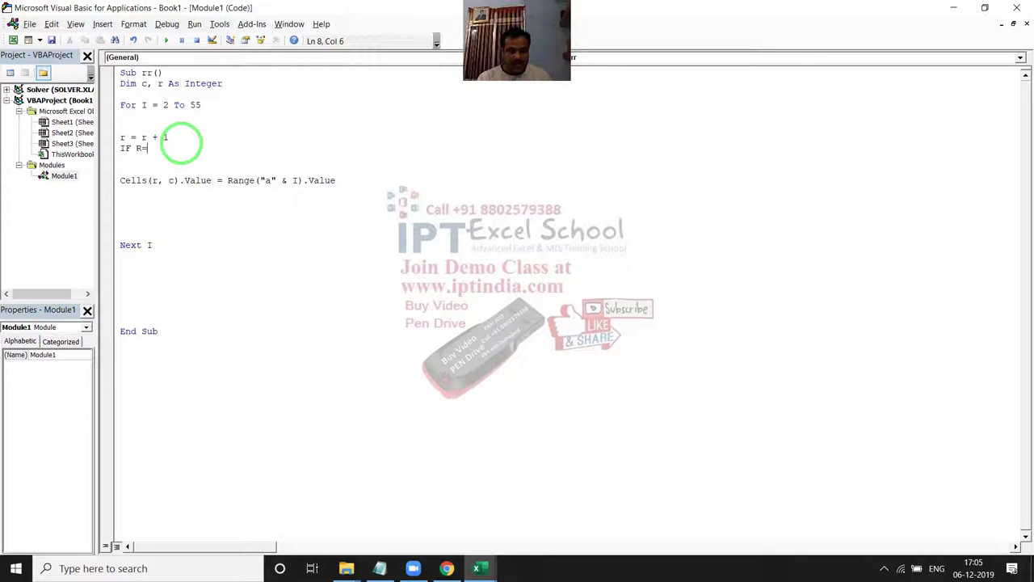
{"action": "type", "text": "1 T"}
{"action": "type", "text": "HEN c"}
{"action": "type", "text": "=C+1"}
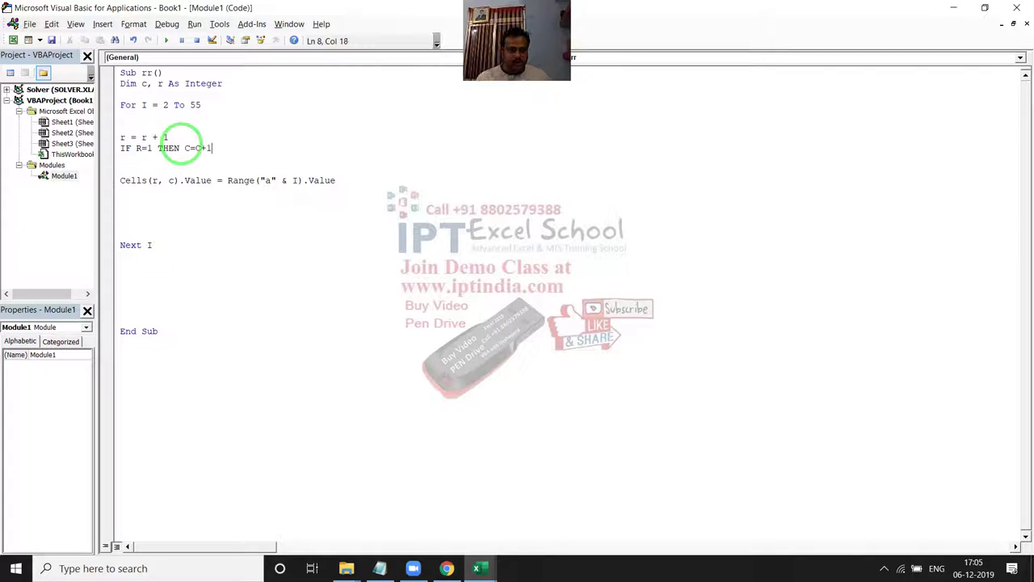
Add If r = 9 Then r = 0 below the Cells line to reset the row counter
{"action": "key", "text": "Down"}
{"action": "key", "text": "Down"}
{"action": "key", "text": "Down"}
{"action": "key", "text": "Down"}
{"action": "key", "text": "Down"}
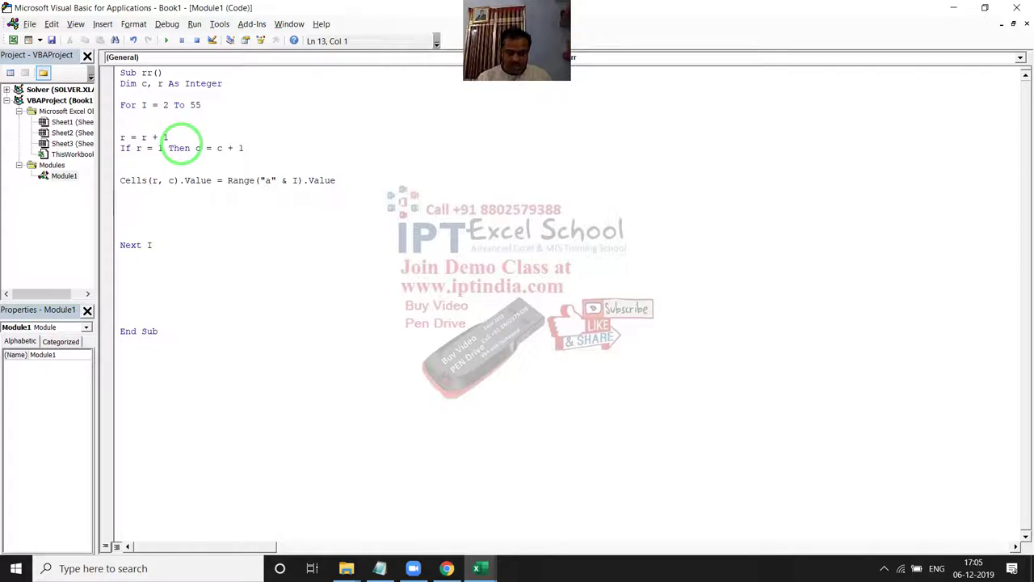
{"action": "type", "text": "IF "}
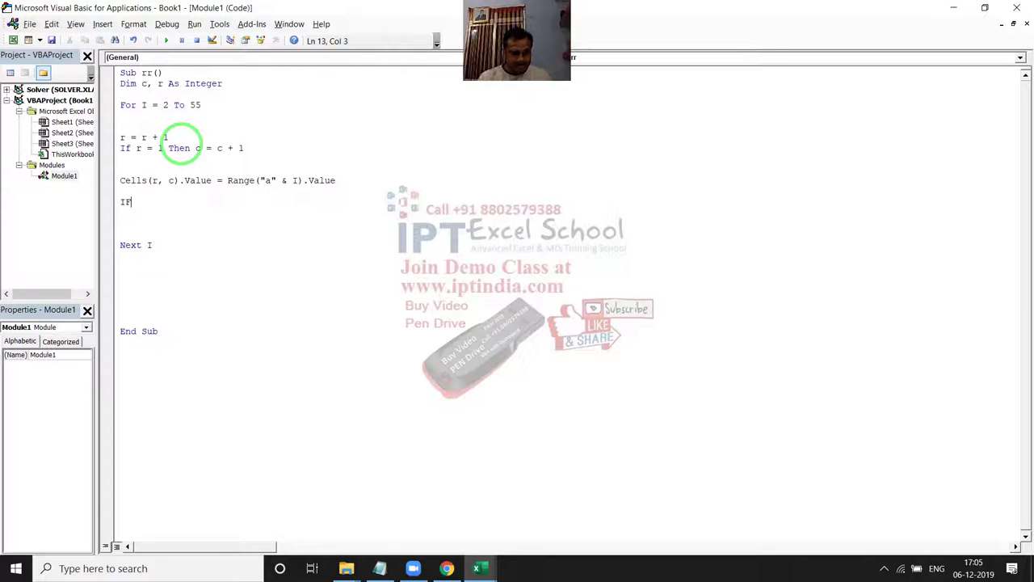
{"action": "type", "text": "R="}
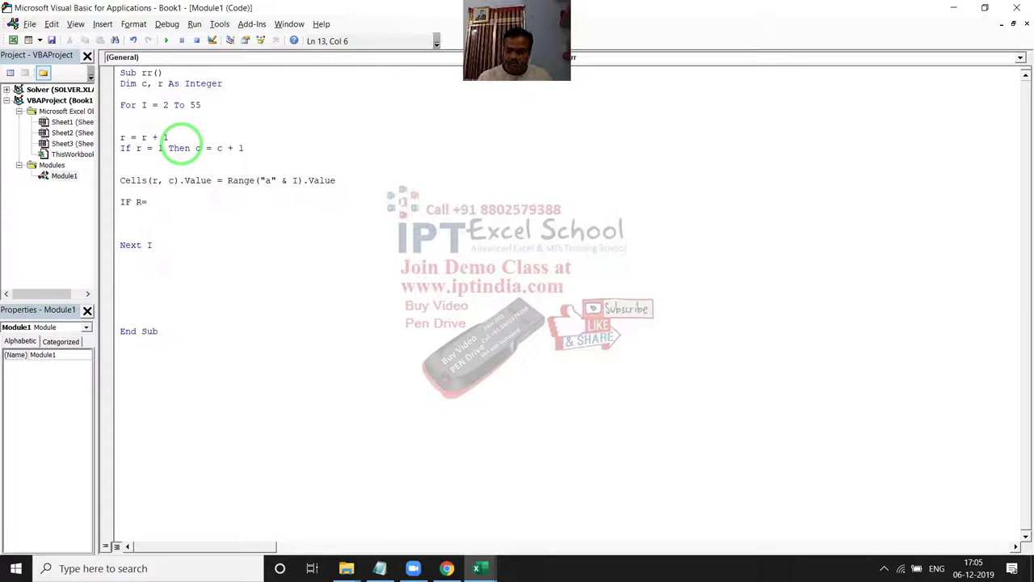
{"action": "type", "text": "9"}
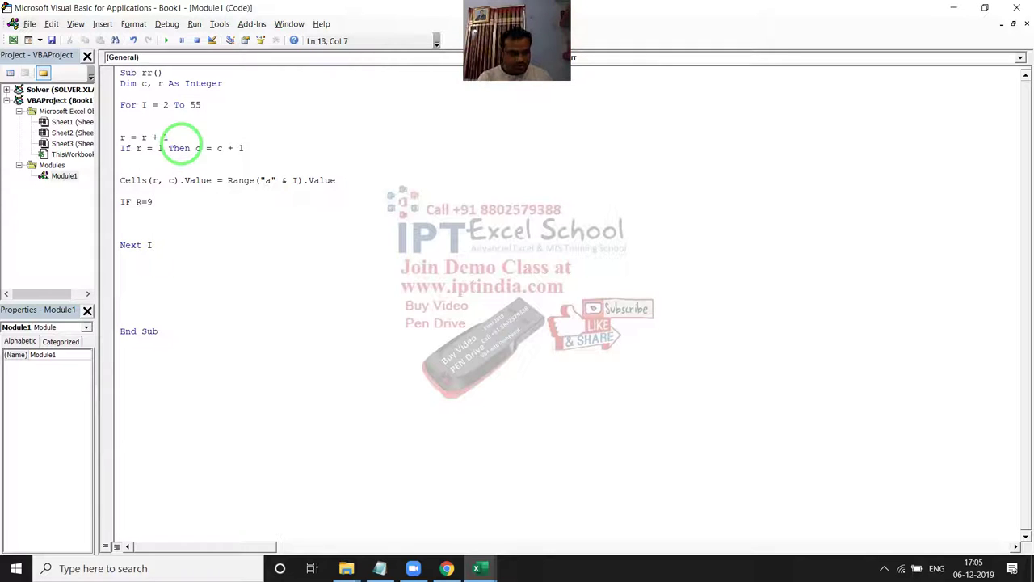
{"action": "type", "text": " THEN "}
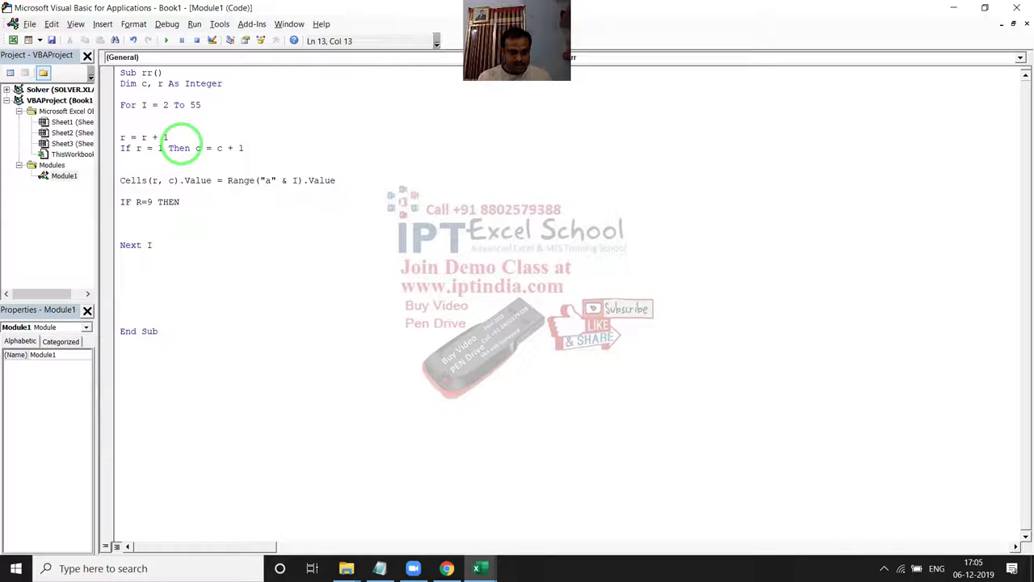
{"action": "type", "text": "R=+"}
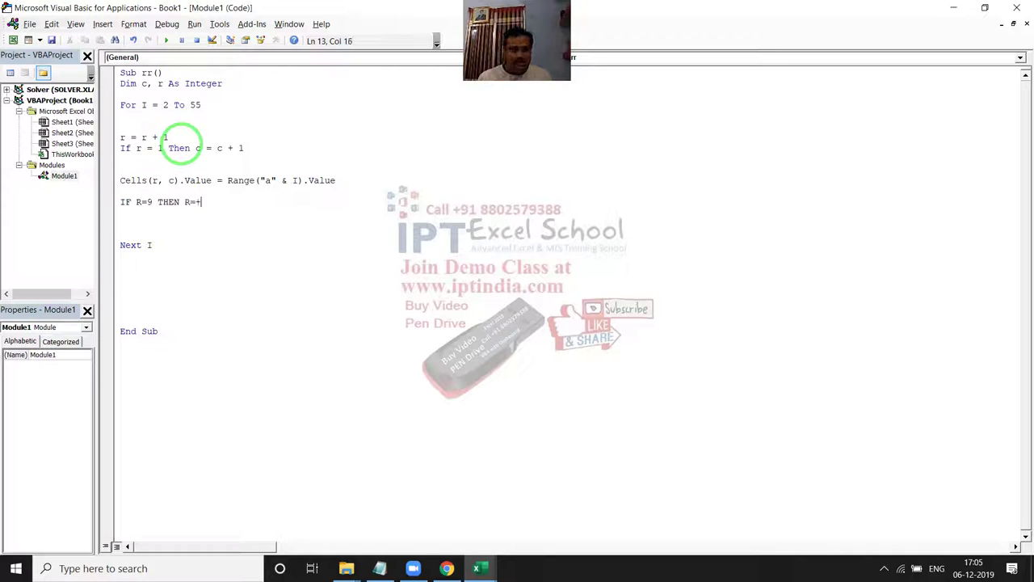
{"action": "type", "text": "0"}
{"action": "key", "text": "BackSpace"}
{"action": "key", "text": "BackSpace"}
{"action": "type", "text": "0"}
{"action": "key", "text": "Return"}
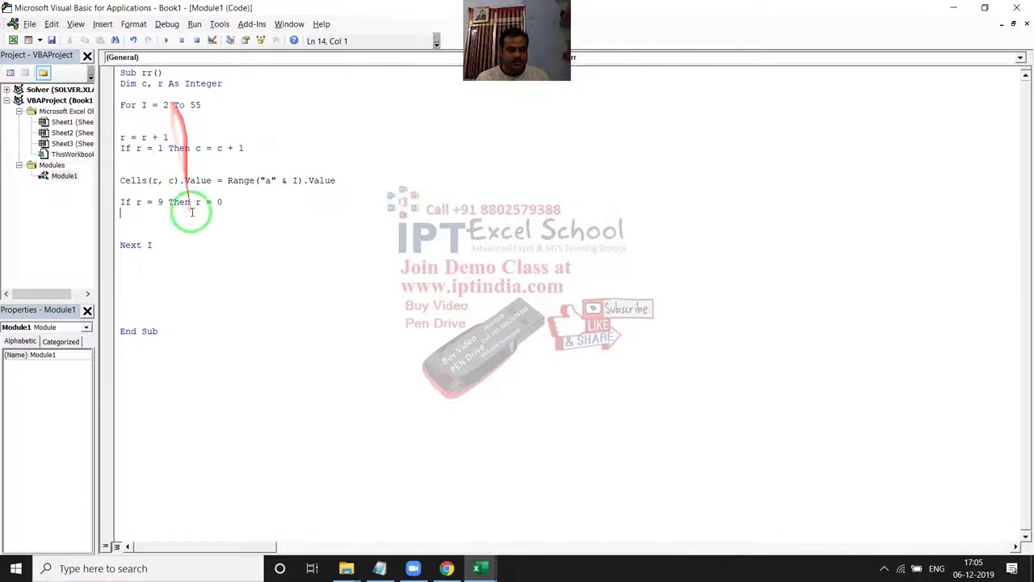
{"action": "left_click", "coordinate": [185, 282]}
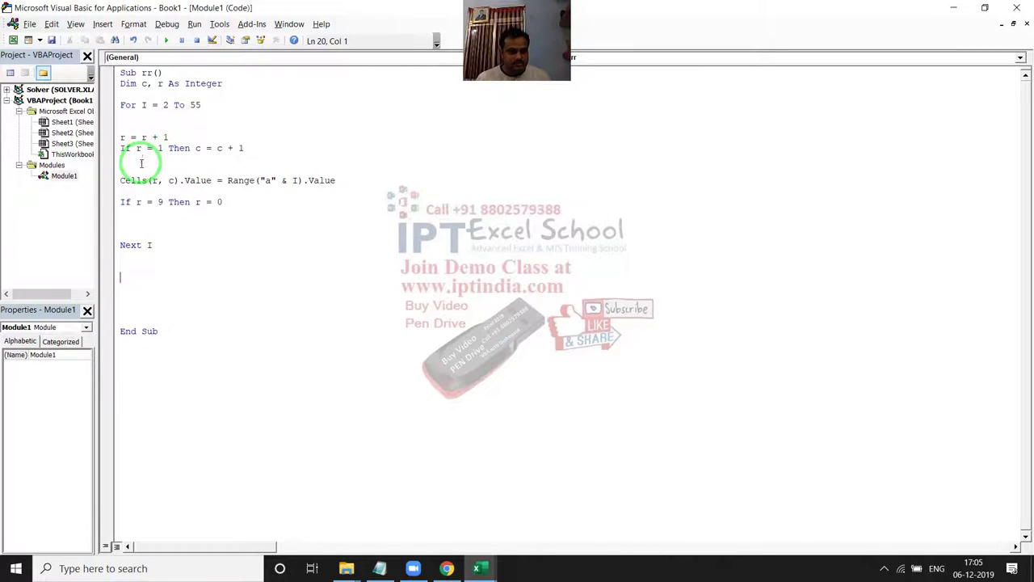
Run macro rr and inspect the names filled into columns B–F
{"action": "left_click", "coordinate": [165, 41]}
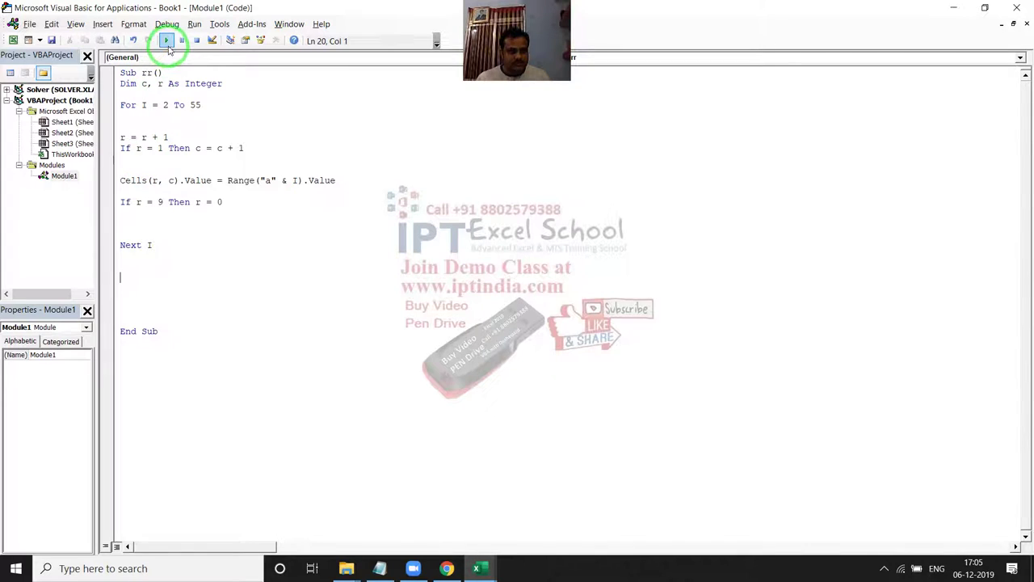
{"action": "key", "text": "alt+F11"}
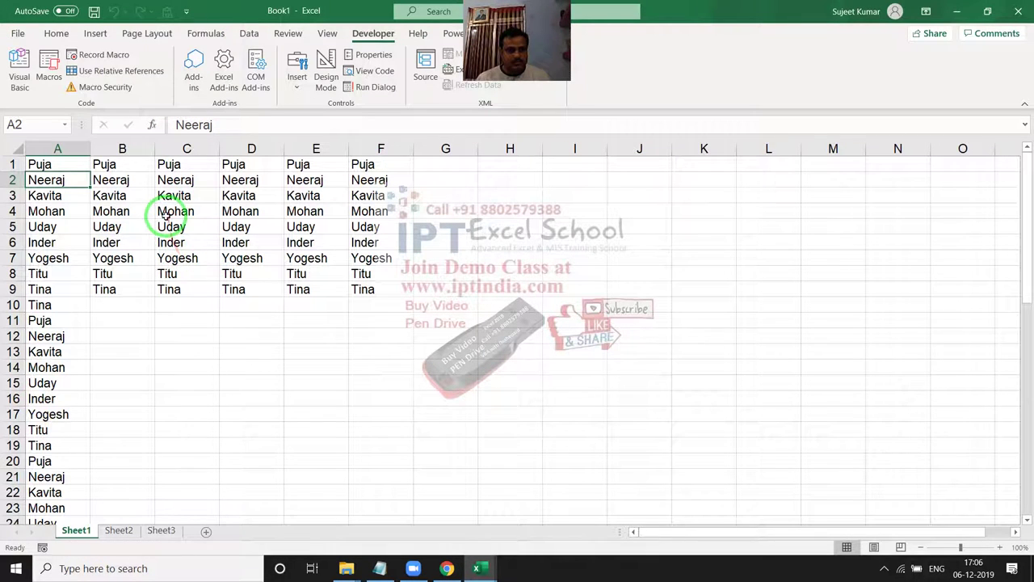
{"action": "key", "text": "Up"}
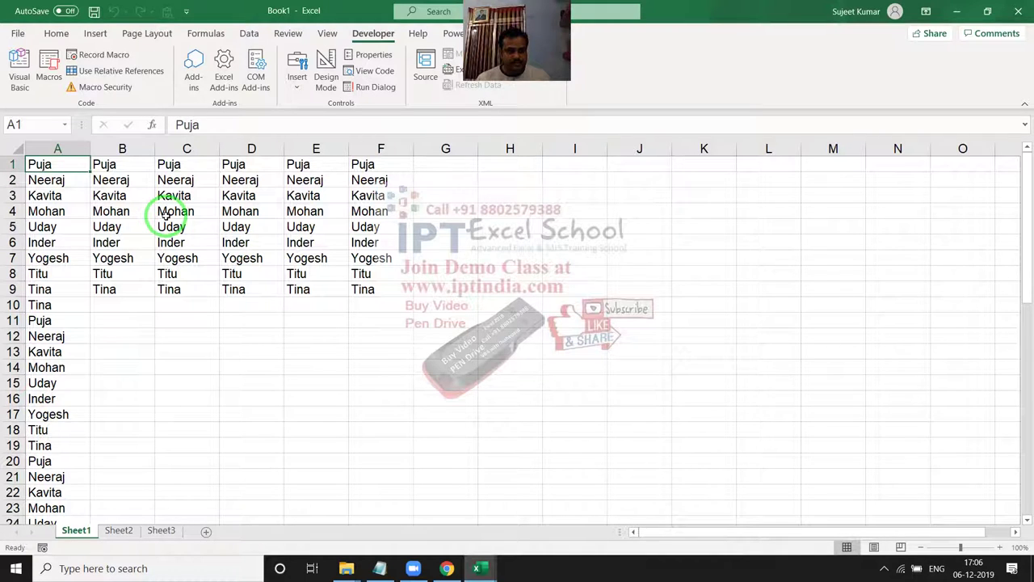
{"action": "key", "text": "Right"}
{"action": "key", "text": "ctrl+shift+Right"}
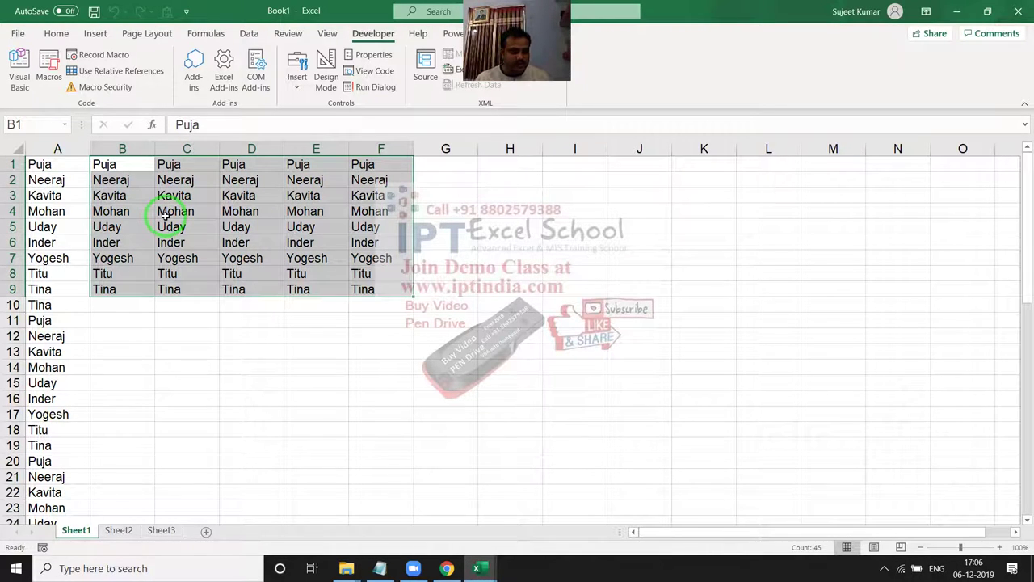
{"action": "key", "text": "ctrl+Home"}
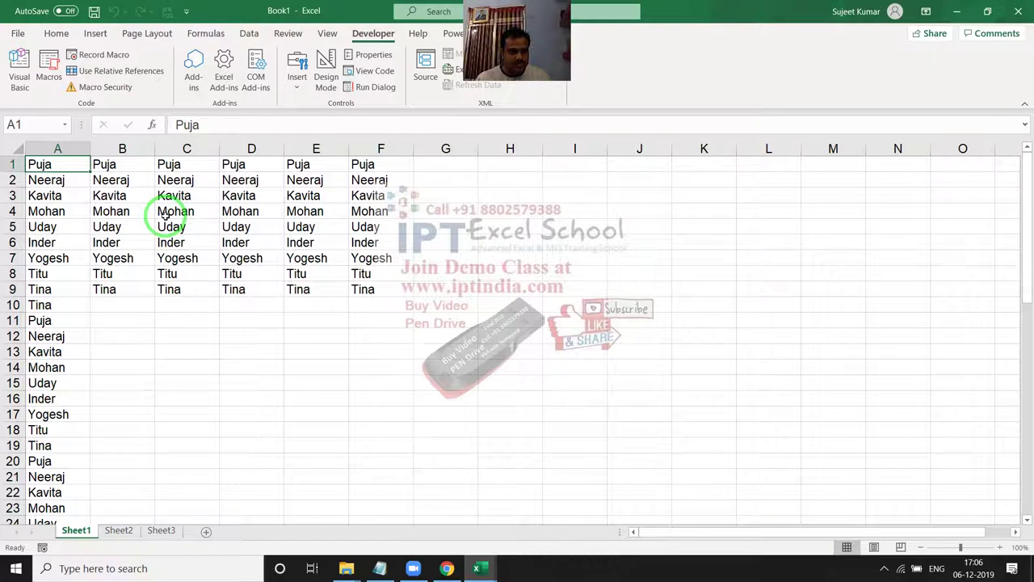
{"action": "key", "text": "ctrl+shift+Right"}
{"action": "key", "text": "shift+Down"}
{"action": "key", "text": "shift+Down"}
{"action": "key", "text": "shift+Down"}
{"action": "key", "text": "shift+Down"}
{"action": "key", "text": "shift+Down"}
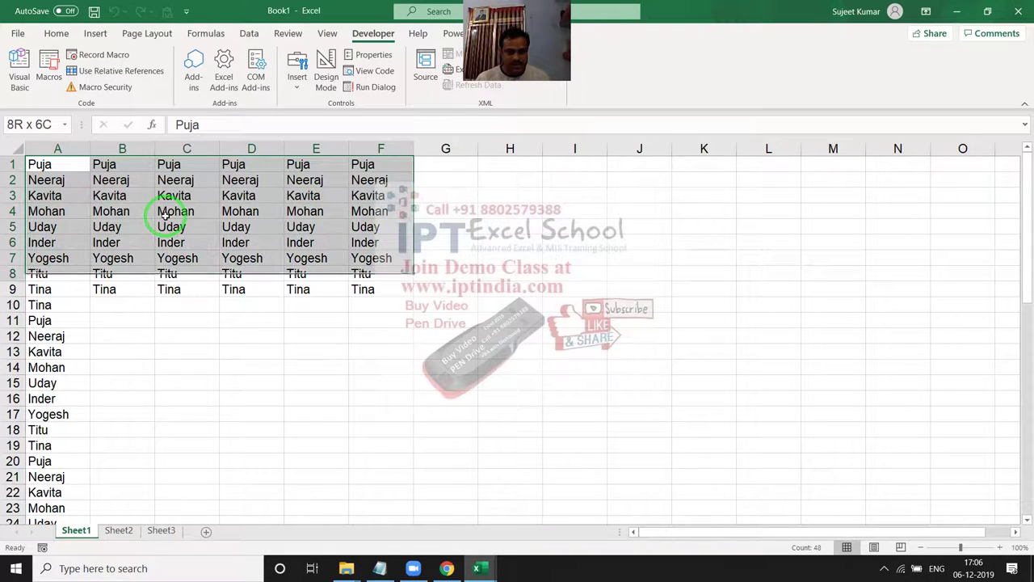
{"action": "key", "text": "ctrl+Home"}
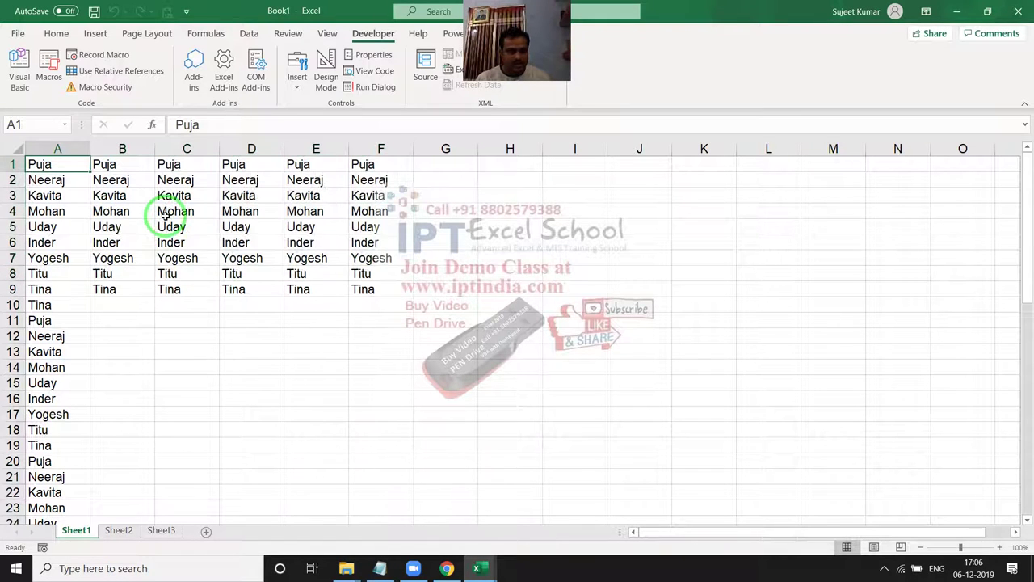
Run the macro once more with F5 and return to the worksheet
{"action": "key", "text": "alt+F11"}
{"action": "key", "text": "F5"}
{"action": "key", "text": "alt+F11"}
{"action": "key", "text": "alt+F11"}
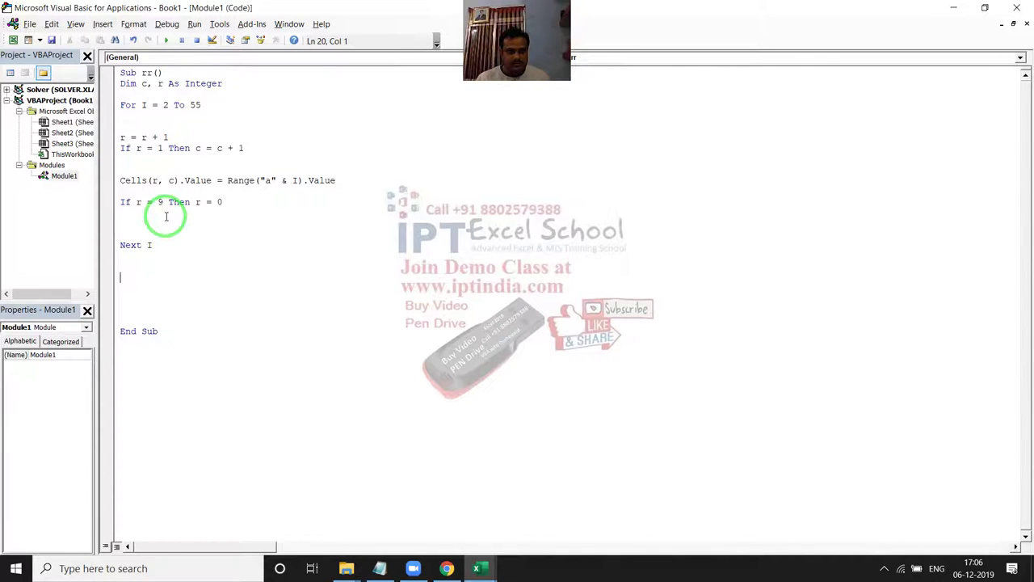
{"action": "key", "text": "alt+Tab"}
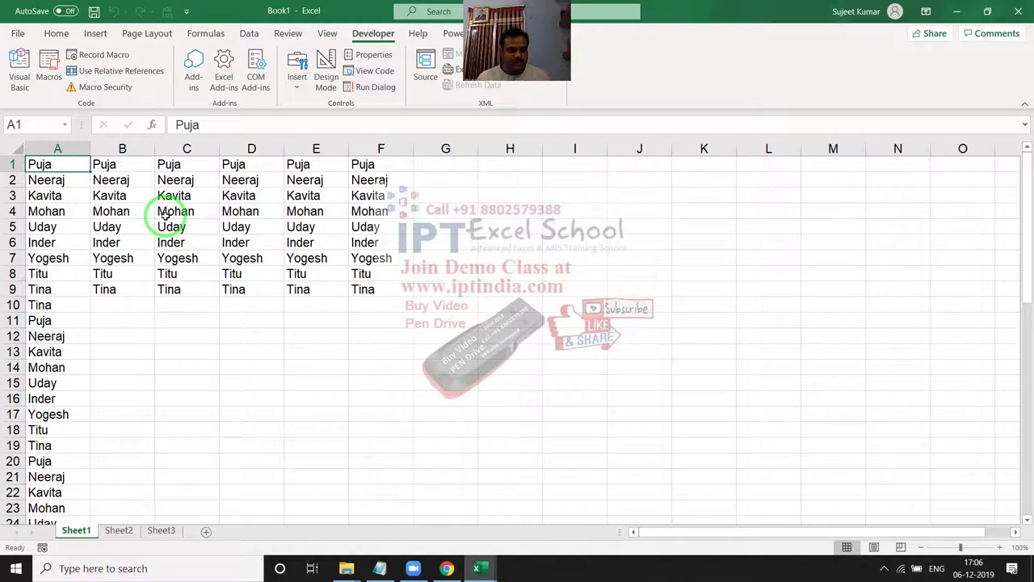
Insert a row at the top and label cell A1 'Name'
{"action": "key", "text": "shift+space"}
{"action": "key", "text": "ctrl+shift+plus"}
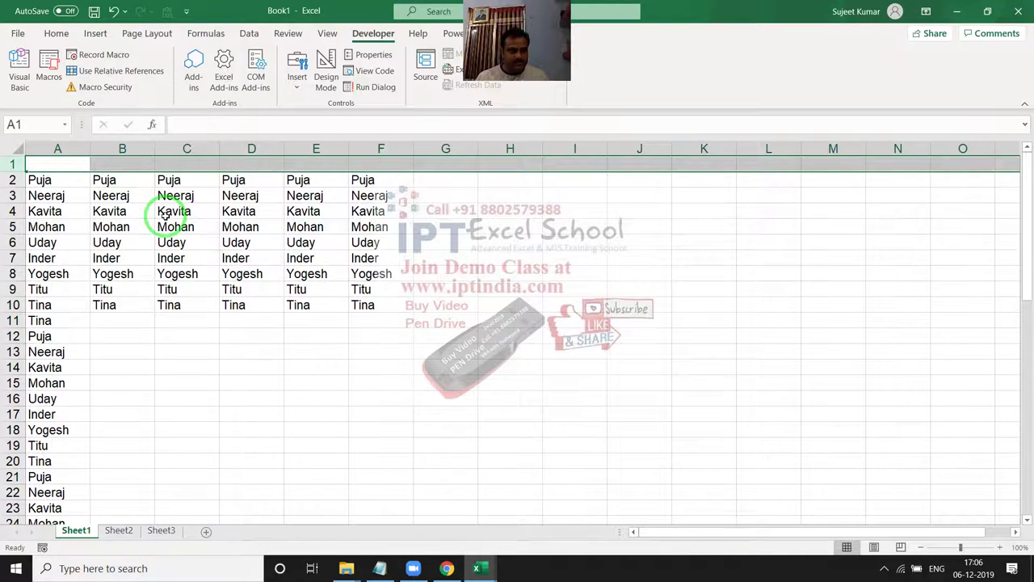
{"action": "key", "text": "ctrl+Home"}
{"action": "type", "text": "nA"}
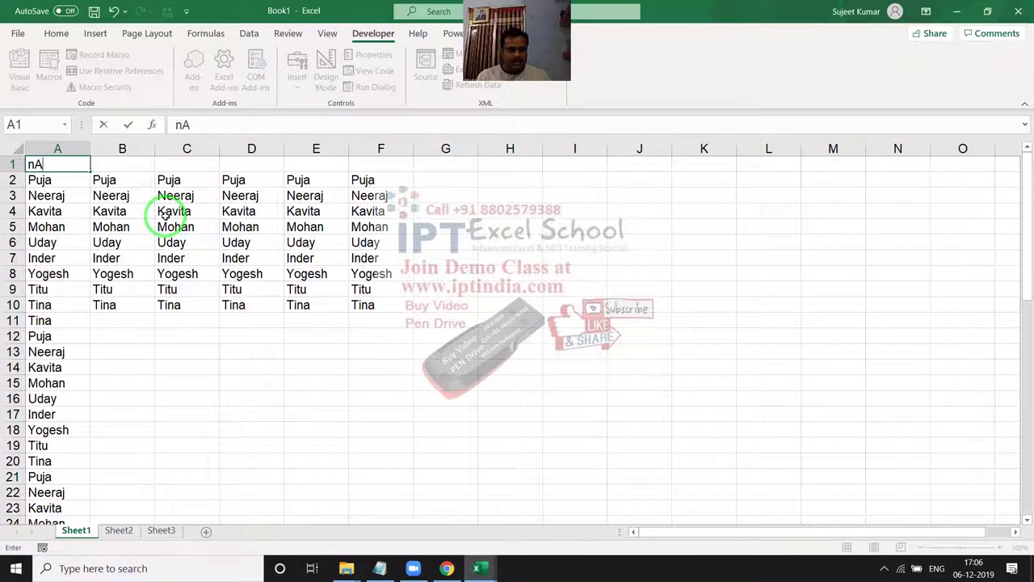
{"action": "type", "text": "mNa"}
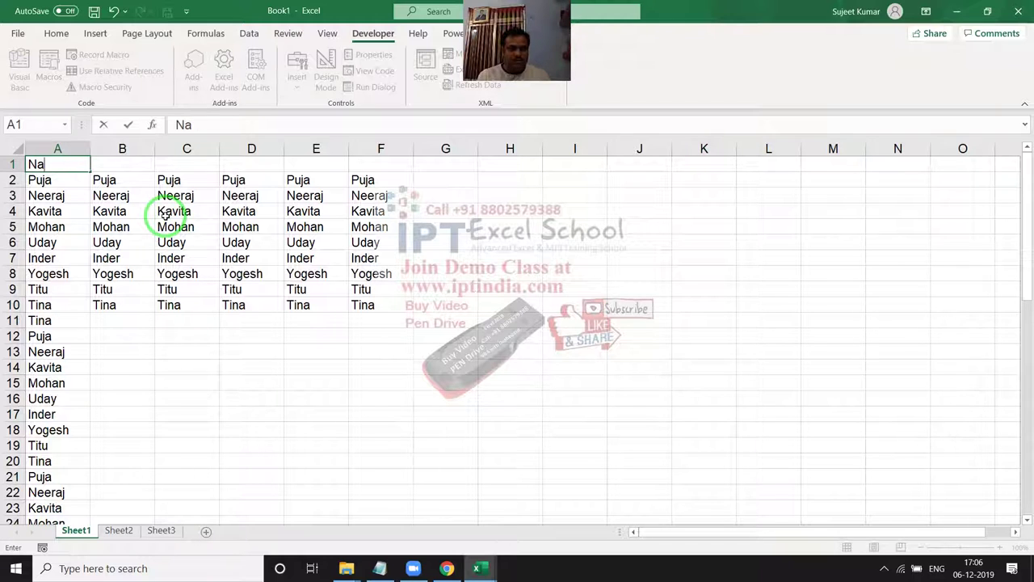
{"action": "type", "text": "e"}
{"action": "key", "text": "Return"}
Clear the old macro output in B2:F10 and return to the macro code
{"action": "key", "text": "Right"}
{"action": "key", "text": "ctrl+shift+Right"}
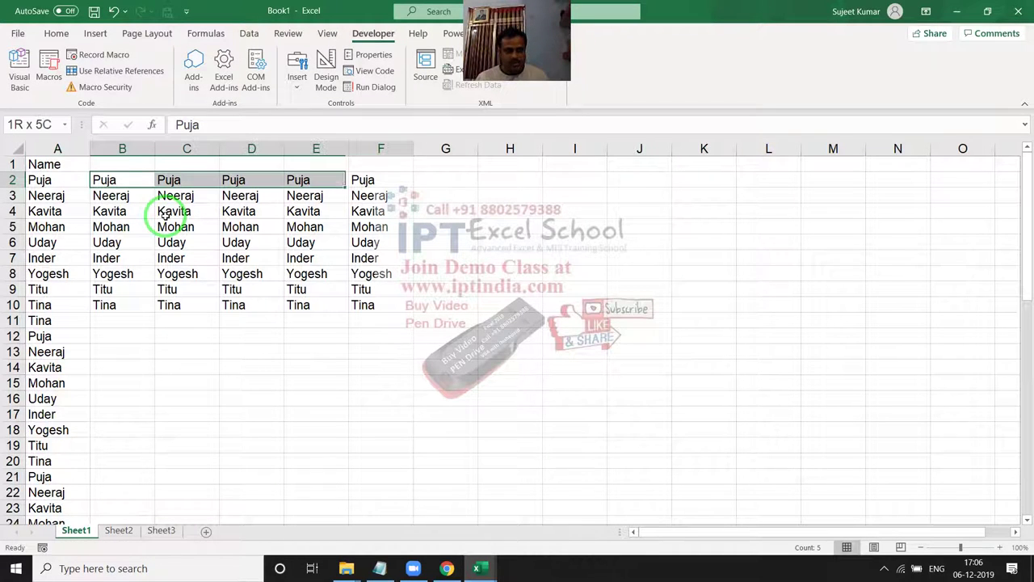
{"action": "key", "text": "ctrl+shift+Down"}
{"action": "key", "text": "Delete"}
{"action": "key", "text": "Left"}
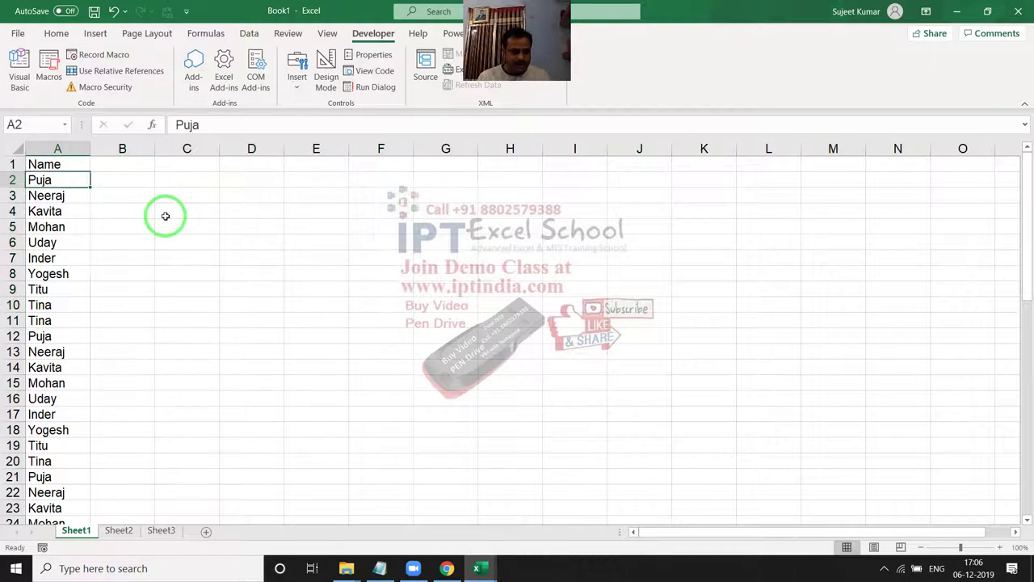
{"action": "key", "text": "alt+F11"}
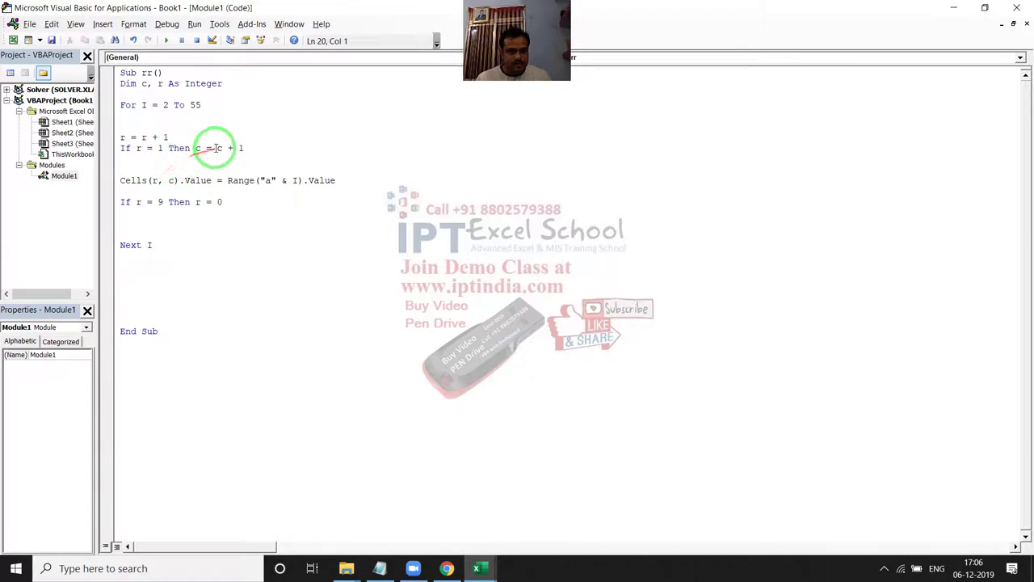
Add a c = c + 1 line before the loop and run macro rr
{"action": "left_click", "coordinate": [168, 118]}
{"action": "left_click", "coordinate": [153, 96]}
{"action": "type", "text": "c=c+1"}
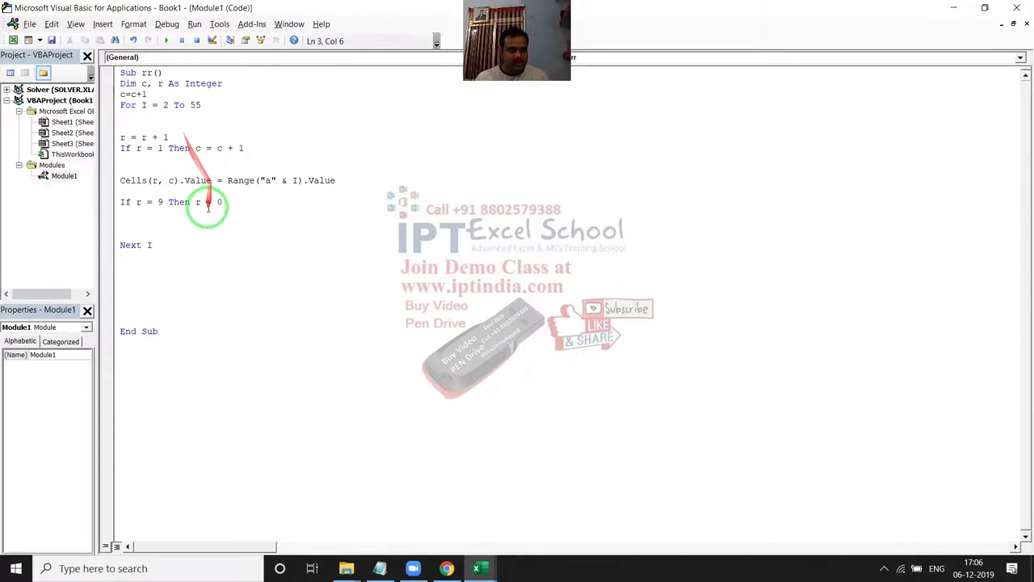
{"action": "left_click", "coordinate": [206, 202]}
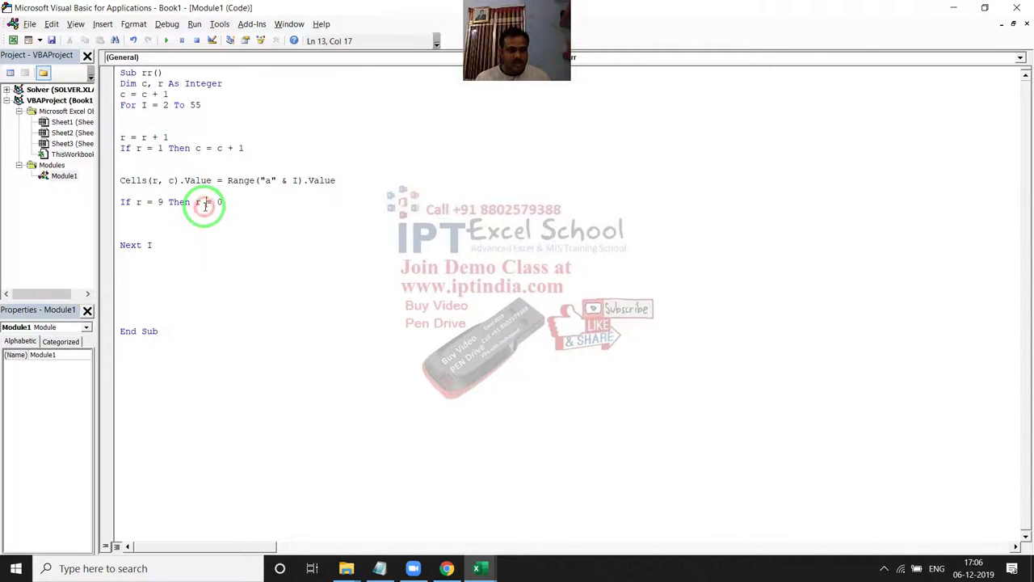
{"action": "left_click", "coordinate": [208, 159]}
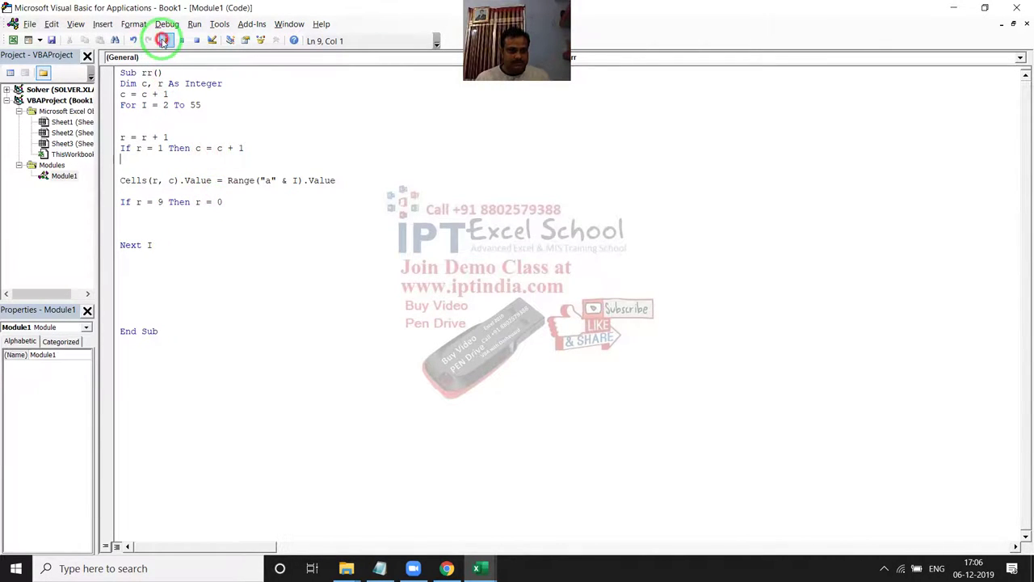
{"action": "left_click", "coordinate": [165, 41]}
Compare the new output block in columns B–G against the names in column A
{"action": "key", "text": "alt+F11"}
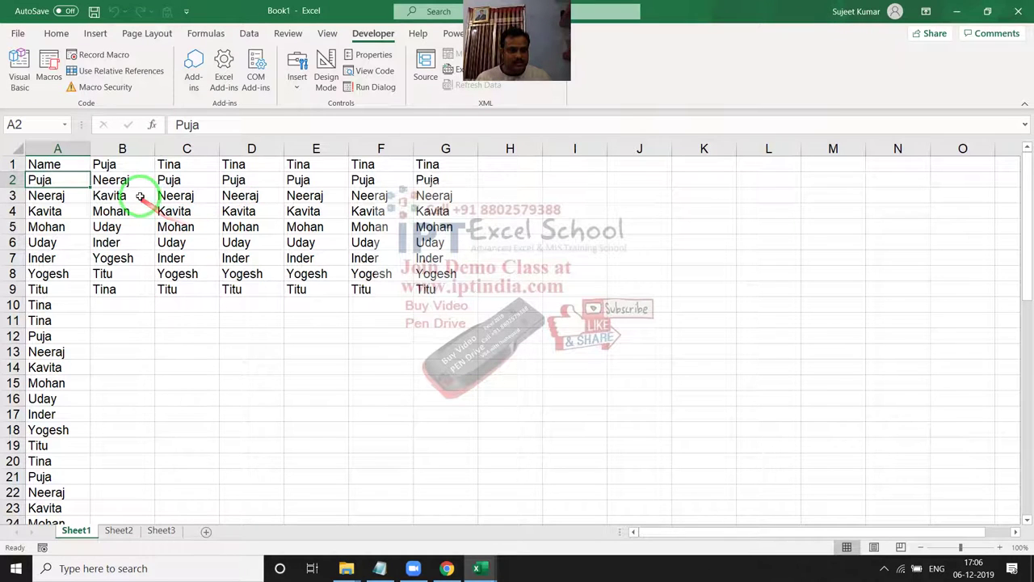
{"action": "mouse_move", "coordinate": [131, 161]}
{"action": "left_mouse_down"}
{"action": "mouse_move", "coordinate": [368, 191]}
{"action": "mouse_move", "coordinate": [430, 287]}
{"action": "left_mouse_up"}
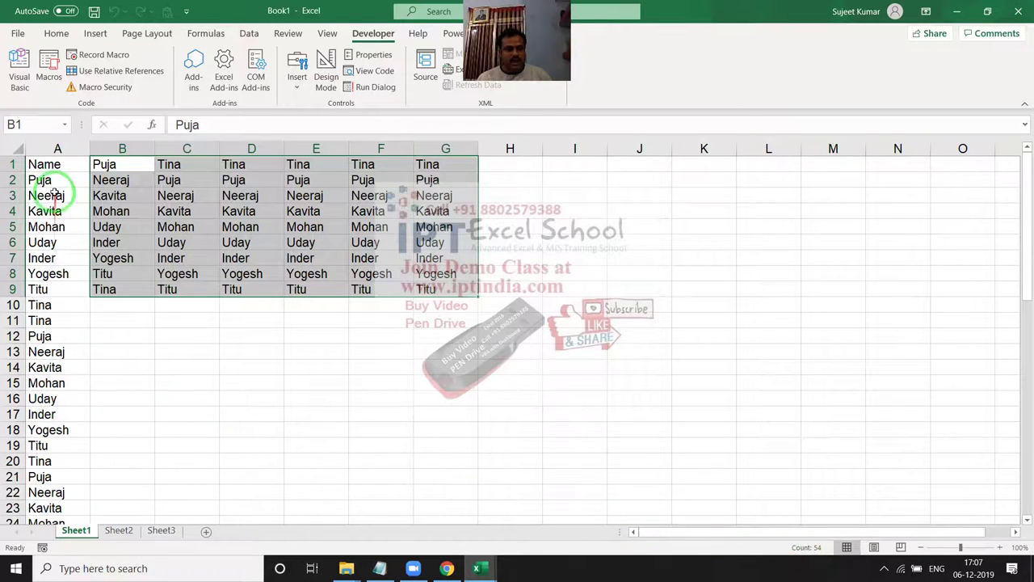
{"action": "left_click", "coordinate": [50, 181]}
{"action": "left_click_drag", "start_coordinate": [50, 181], "coordinate": [43, 285]}
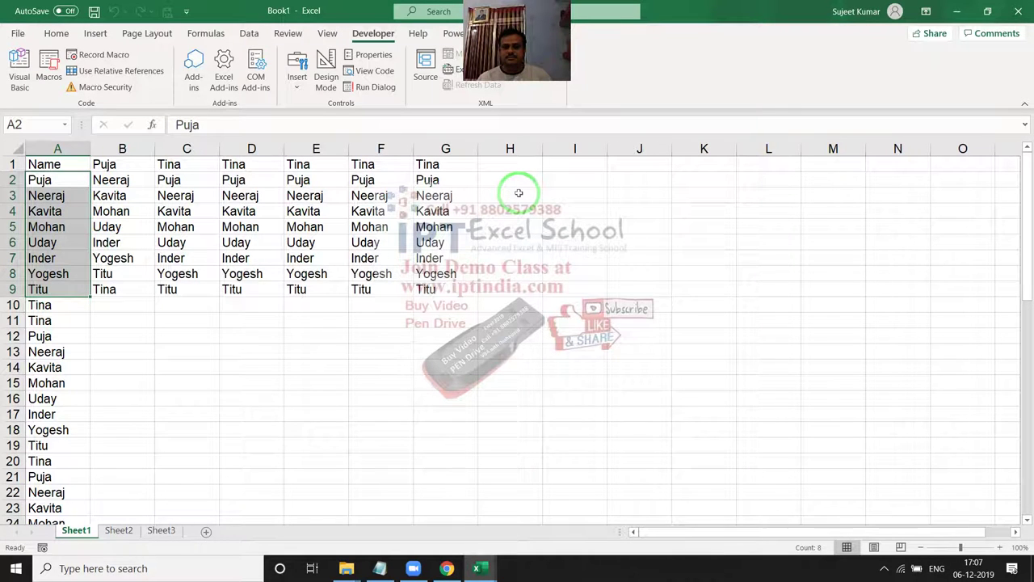
{"action": "mouse_move", "coordinate": [105, 165]}
{"action": "left_mouse_down"}
{"action": "mouse_move", "coordinate": [387, 177]}
{"action": "mouse_move", "coordinate": [429, 166]}
{"action": "left_mouse_up"}
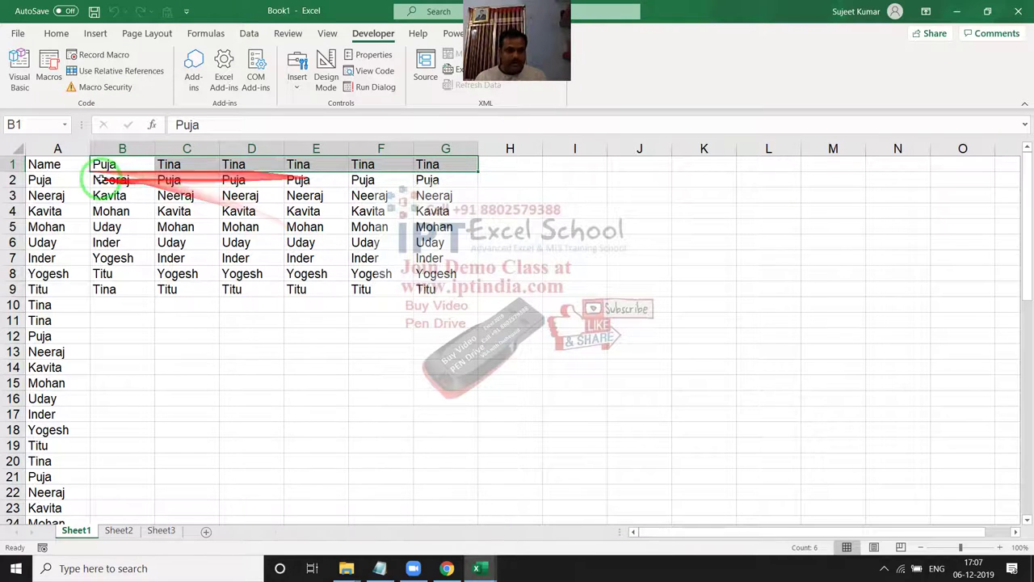
{"action": "key", "text": "alt+F11"}
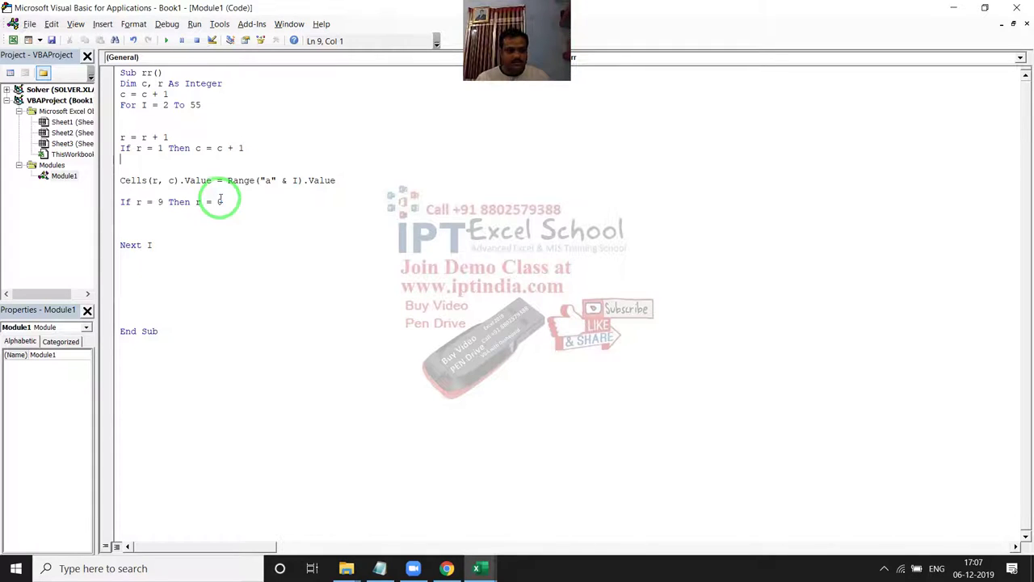
Try a + 1 row offset in the Cells line and check cell B1 on the sheet
{"action": "key", "text": "alt+F11"}
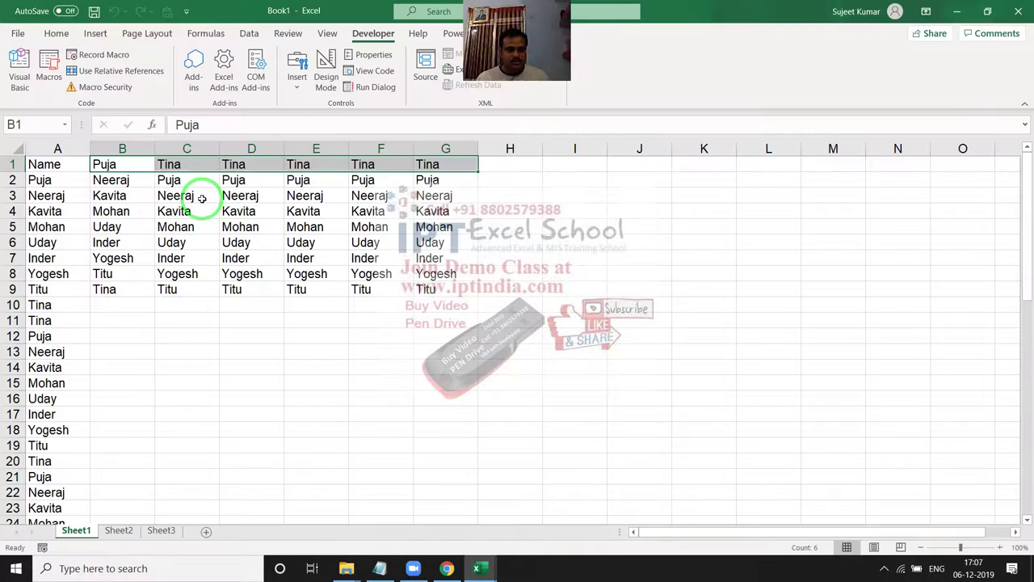
{"action": "key", "text": "alt+F11"}
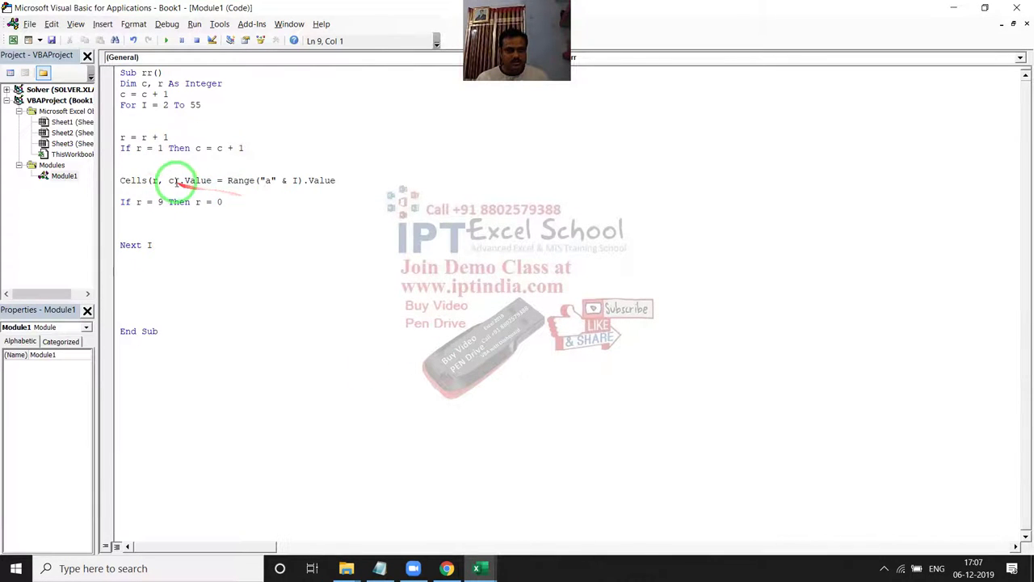
{"action": "left_click", "coordinate": [157, 180]}
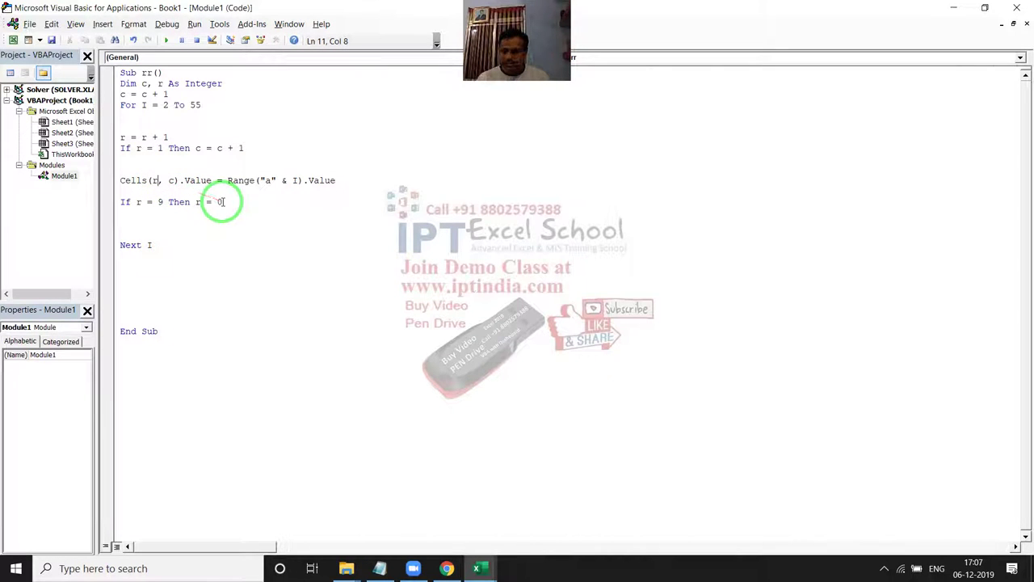
{"action": "type", "text": "+1"}
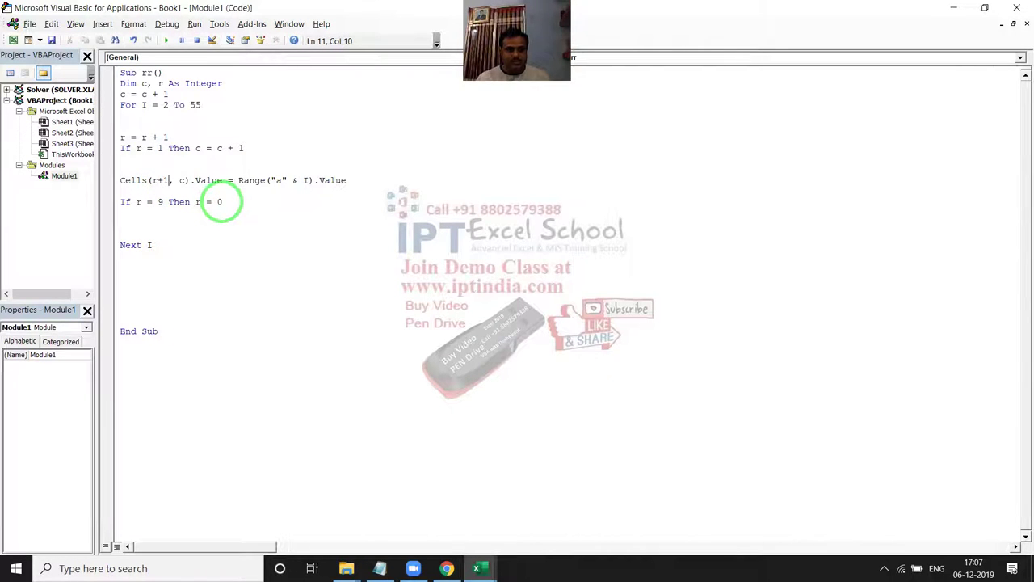
{"action": "key", "text": "Down"}
{"action": "key", "text": "alt+F11"}
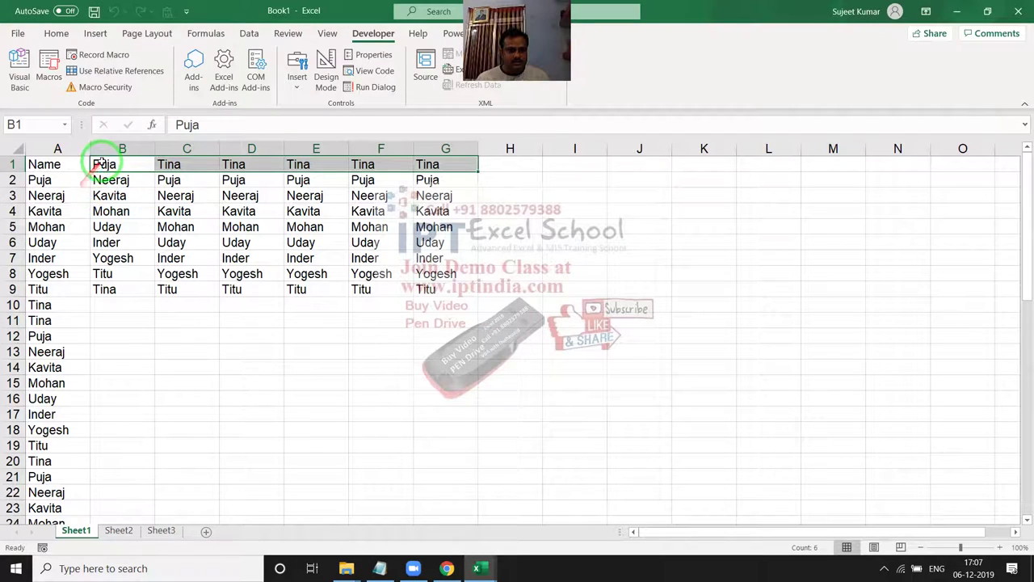
{"action": "left_click", "coordinate": [111, 163]}
{"action": "key", "text": "alt+F11"}
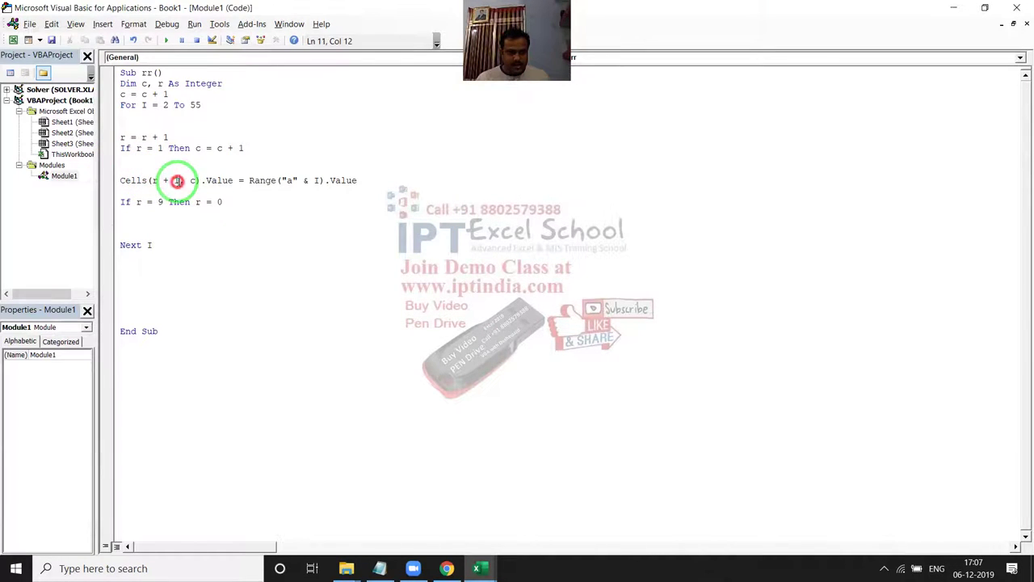
Remove the + 1 offset and change the loop to For I = 1 To 55
{"action": "left_click_drag", "start_coordinate": [176, 180], "coordinate": [164, 178]}
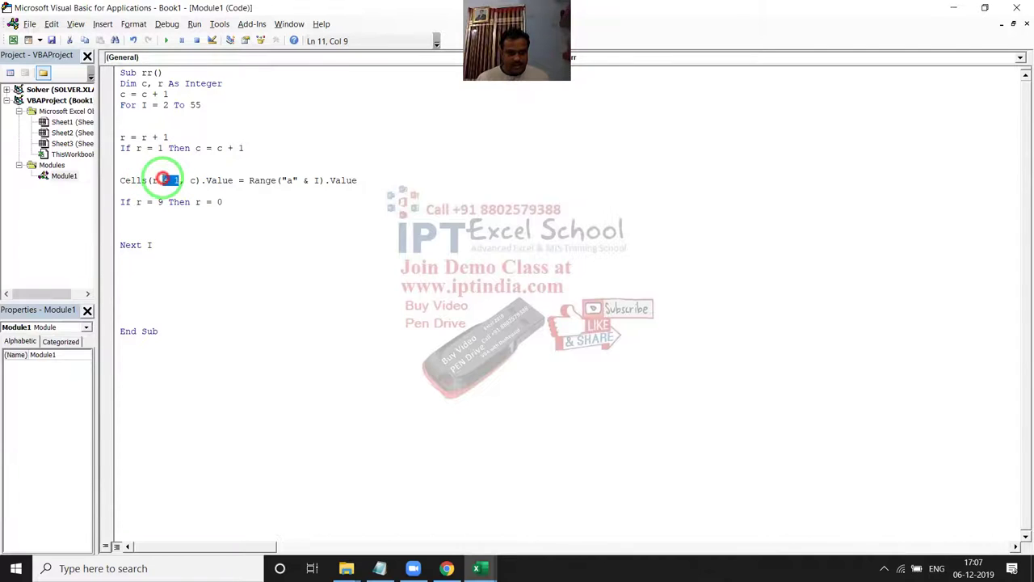
{"action": "key", "text": "Delete"}
{"action": "left_click", "coordinate": [162, 160]}
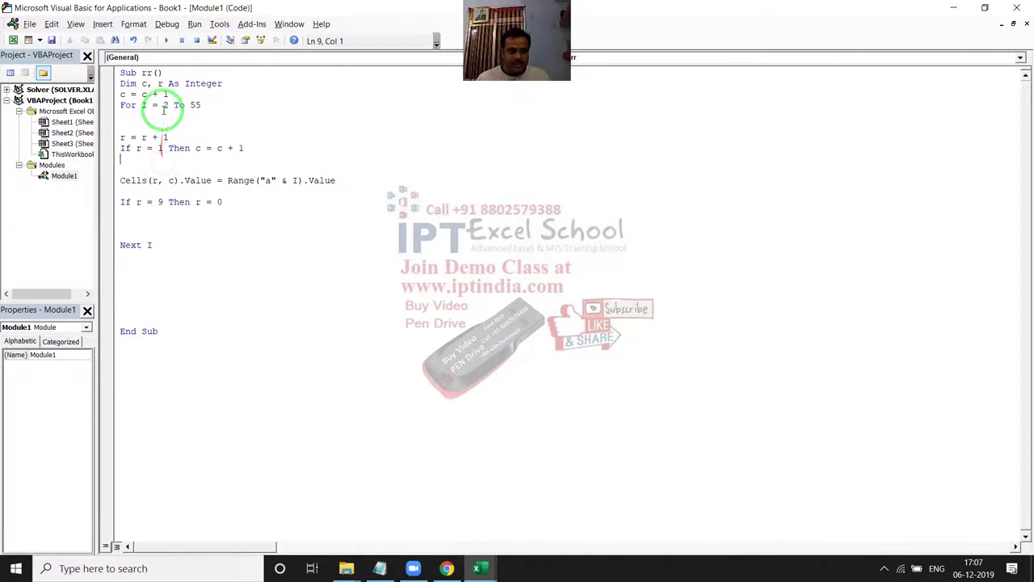
{"action": "double_click", "coordinate": [167, 105]}
{"action": "type", "text": "1"}
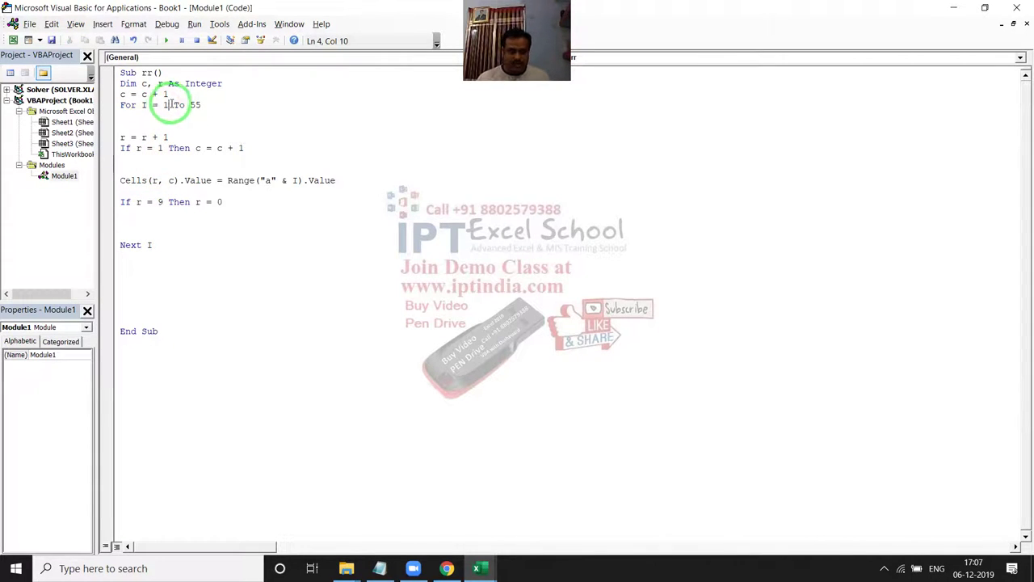
{"action": "left_click", "coordinate": [215, 124]}
Clear the old output in B1:G9 and rerun the macro
{"action": "key", "text": "alt+F11"}
{"action": "left_click_drag", "start_coordinate": [121, 164], "coordinate": [421, 281]}
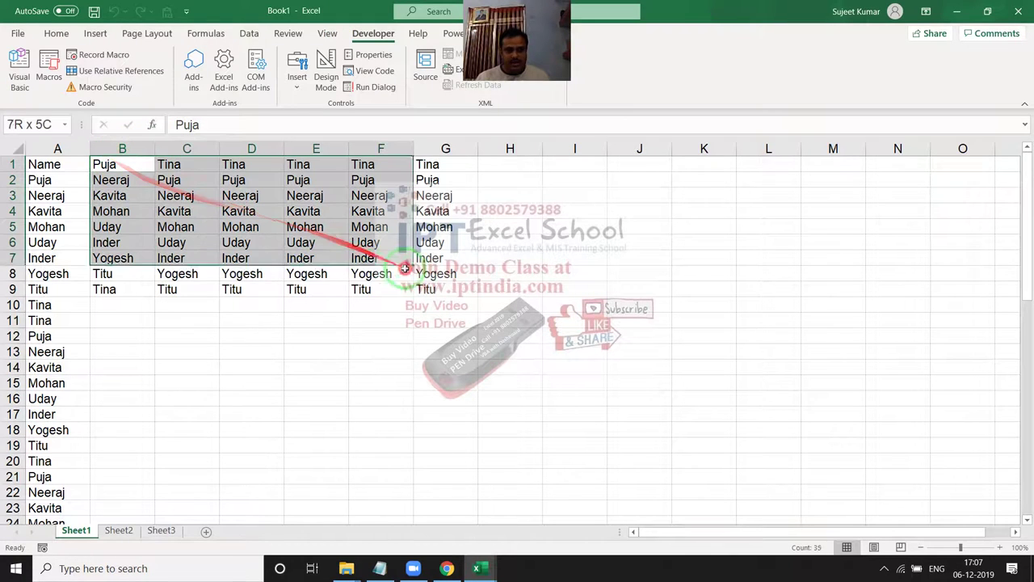
{"action": "key", "text": "Delete"}
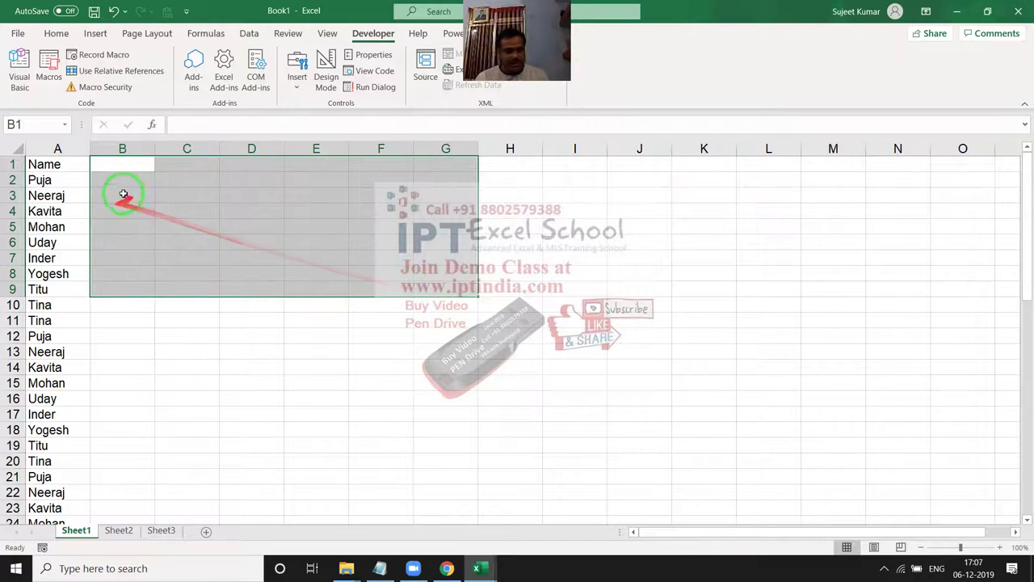
{"action": "left_click", "coordinate": [55, 180]}
{"action": "key", "text": "alt+F11"}
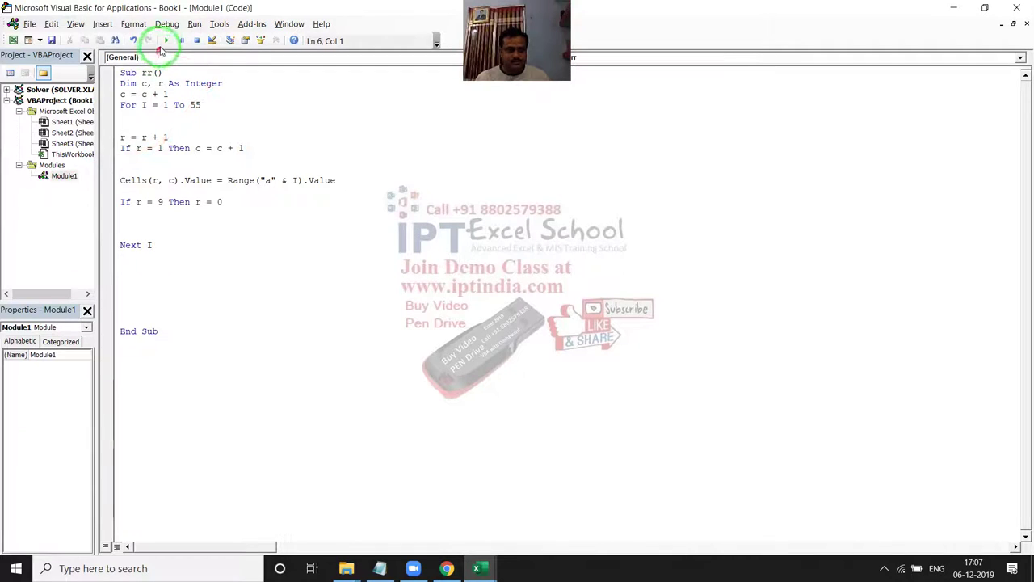
{"action": "left_click", "coordinate": [165, 41]}
Inspect the rerun output in B1:G9, with the extra Titu in H1
{"action": "key", "text": "alt+F11"}
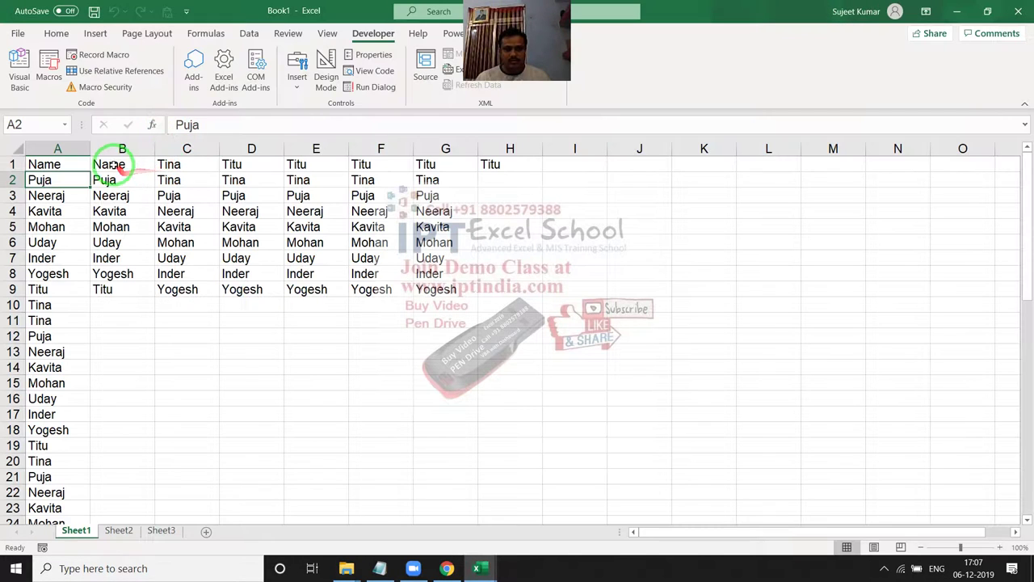
{"action": "mouse_move", "coordinate": [117, 164]}
{"action": "left_mouse_down"}
{"action": "mouse_move", "coordinate": [228, 164]}
{"action": "mouse_move", "coordinate": [138, 164]}
{"action": "mouse_move", "coordinate": [434, 285]}
{"action": "mouse_move", "coordinate": [101, 164]}
{"action": "mouse_move", "coordinate": [368, 165]}
{"action": "left_mouse_up"}
{"action": "left_click", "coordinate": [174, 180]}
{"action": "left_click", "coordinate": [161, 195]}
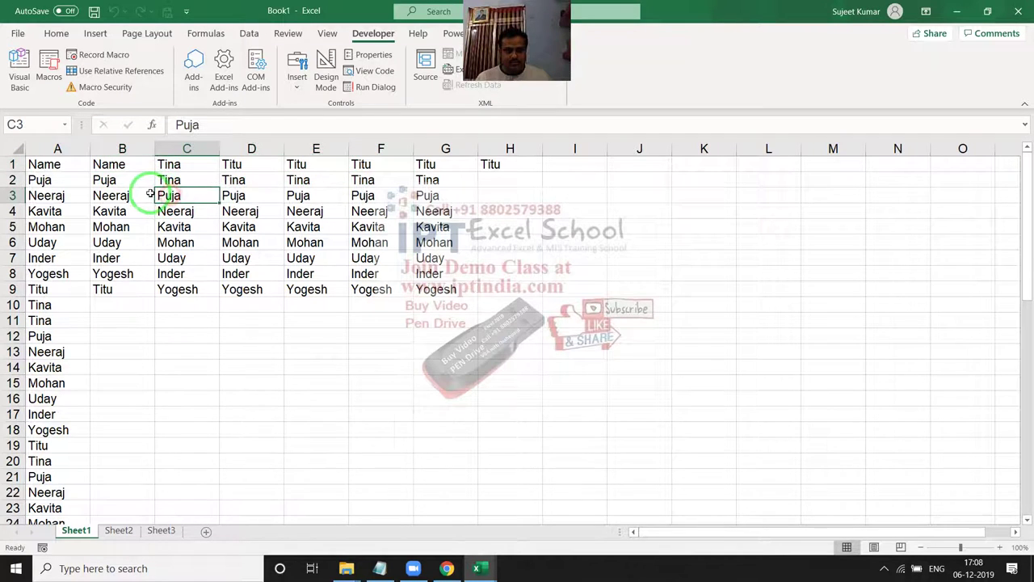
{"action": "key", "text": "alt+F11"}
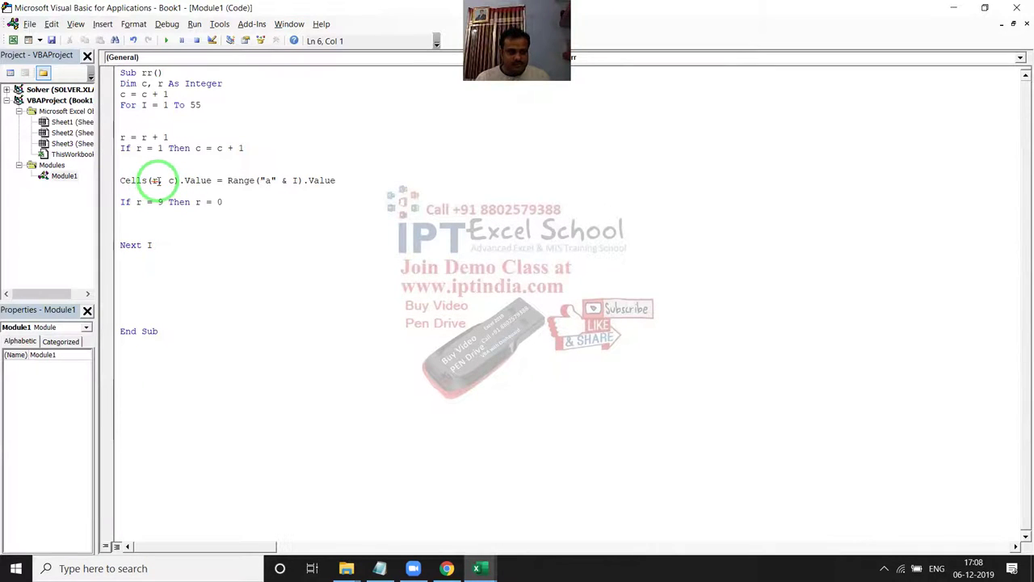
Try an r + 1 row offset in Cells, compare the sheet, then restore Cells(r, c)
{"action": "type", "text": "+ 1"}
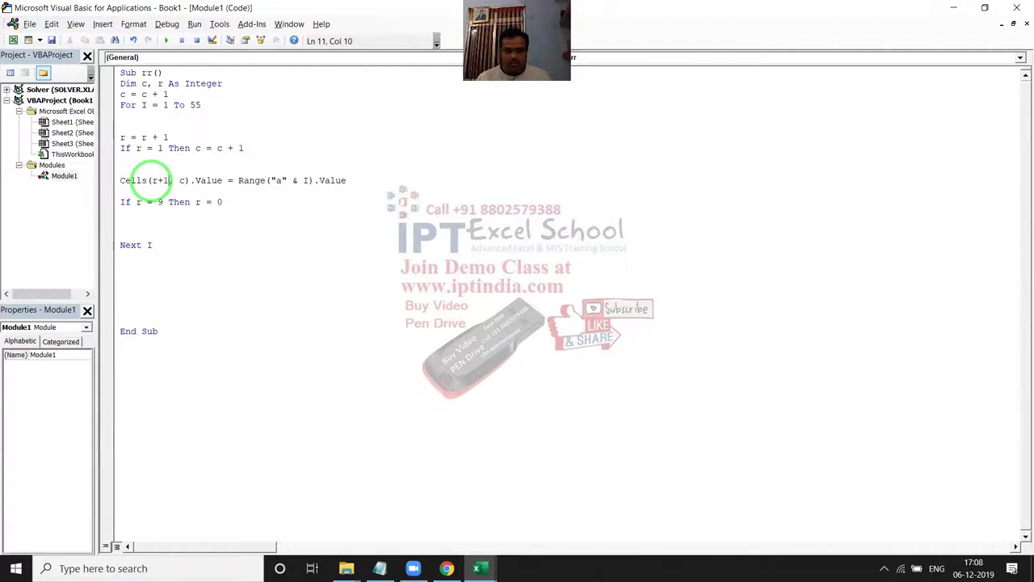
{"action": "left_click", "coordinate": [150, 202]}
{"action": "key", "text": "alt+F11"}
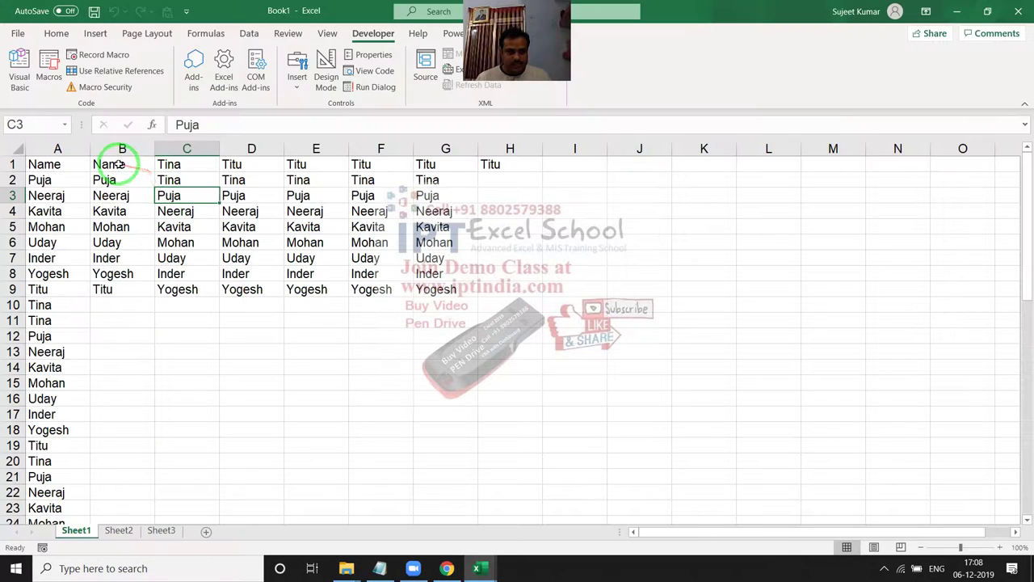
{"action": "mouse_move", "coordinate": [122, 164]}
{"action": "left_mouse_down"}
{"action": "mouse_move", "coordinate": [424, 286]}
{"action": "mouse_move", "coordinate": [208, 224]}
{"action": "left_mouse_up"}
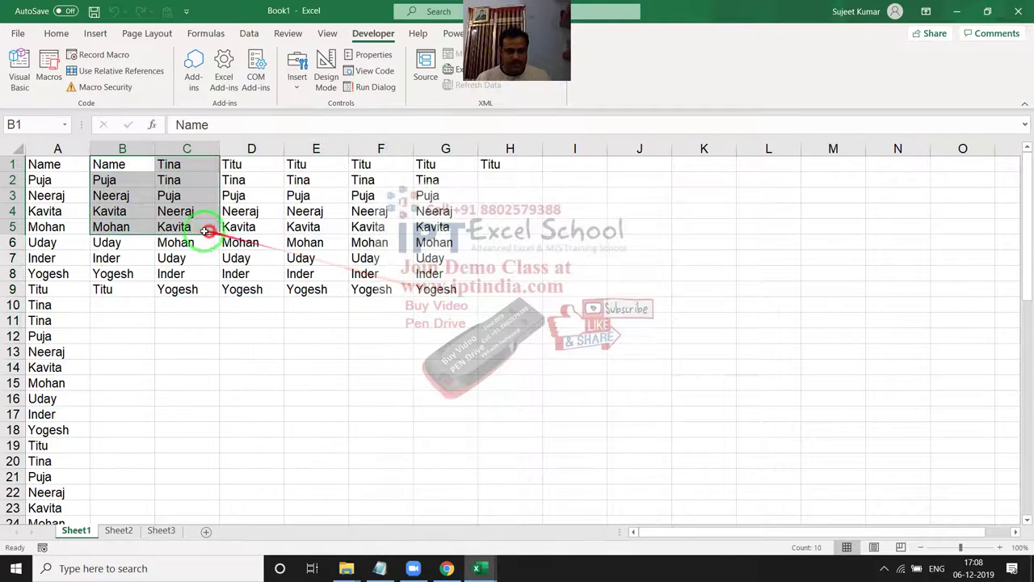
{"action": "key", "text": "alt+F11"}
{"action": "left_click_drag", "start_coordinate": [161, 181], "coordinate": [178, 181]}
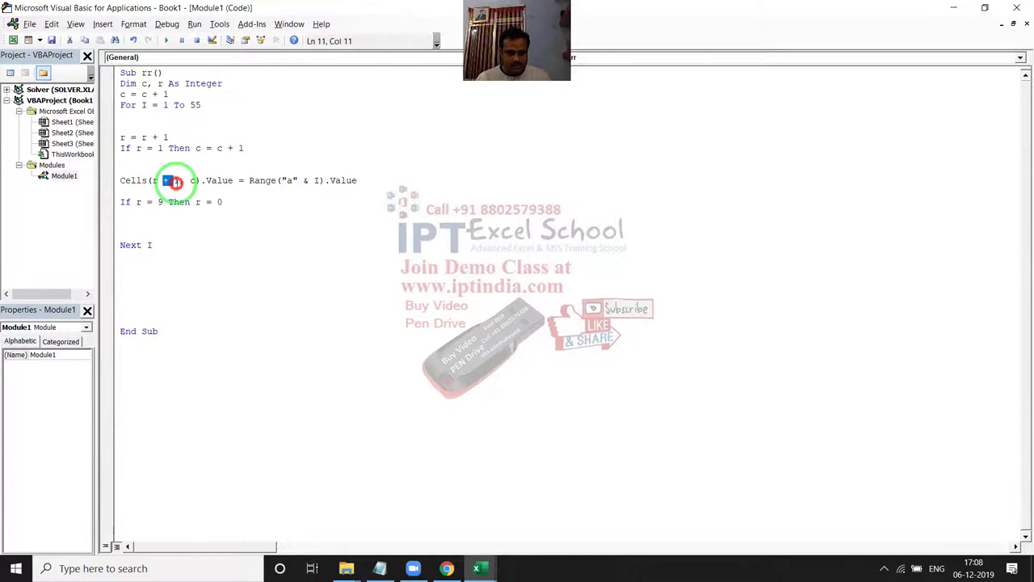
{"action": "key", "text": "Delete"}
{"action": "key", "text": "BackSpace"}
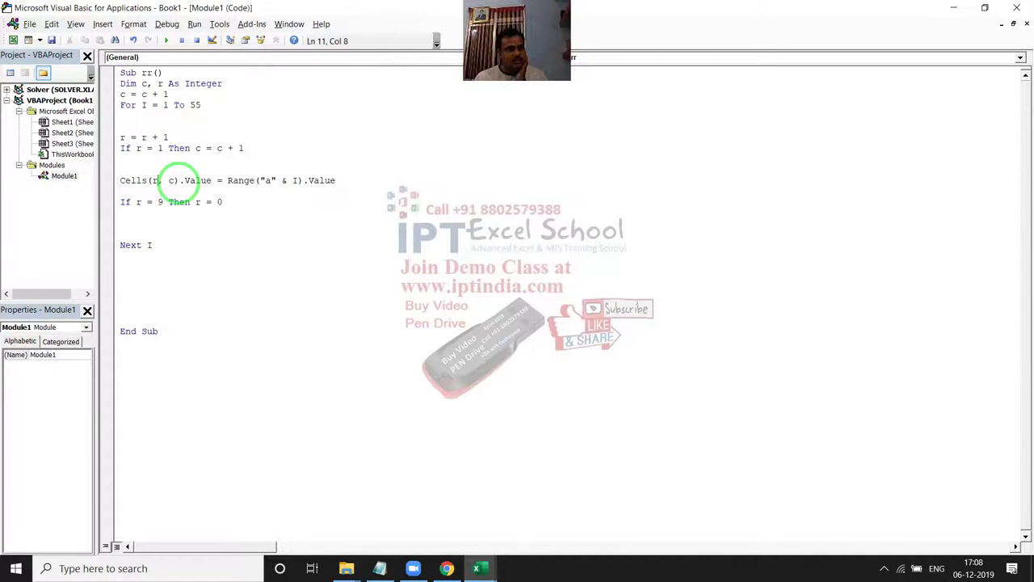
Insert a new blank line below c = c + 1 for r's starting value
{"action": "left_click", "coordinate": [195, 94]}
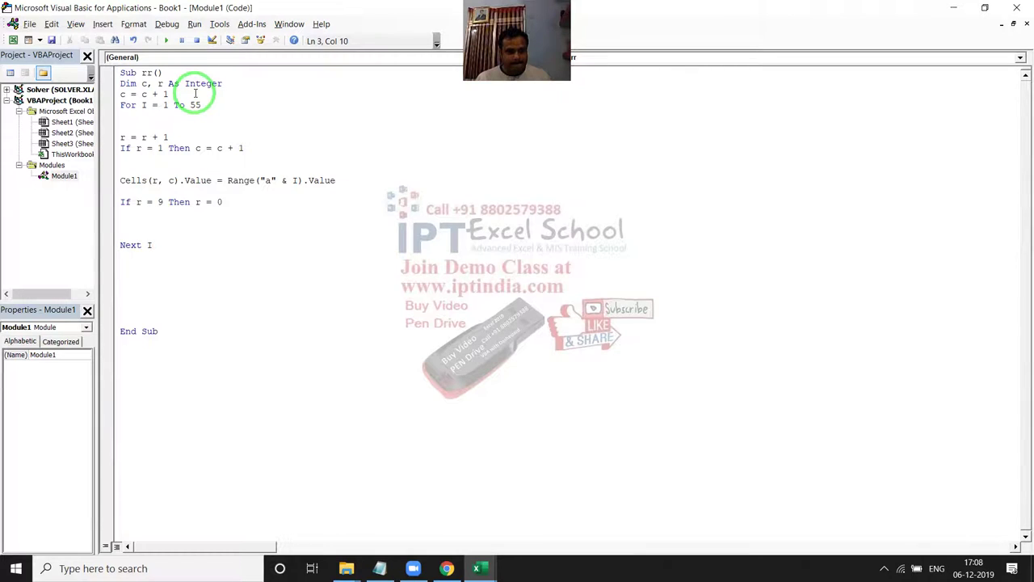
{"action": "double_click", "coordinate": [163, 135]}
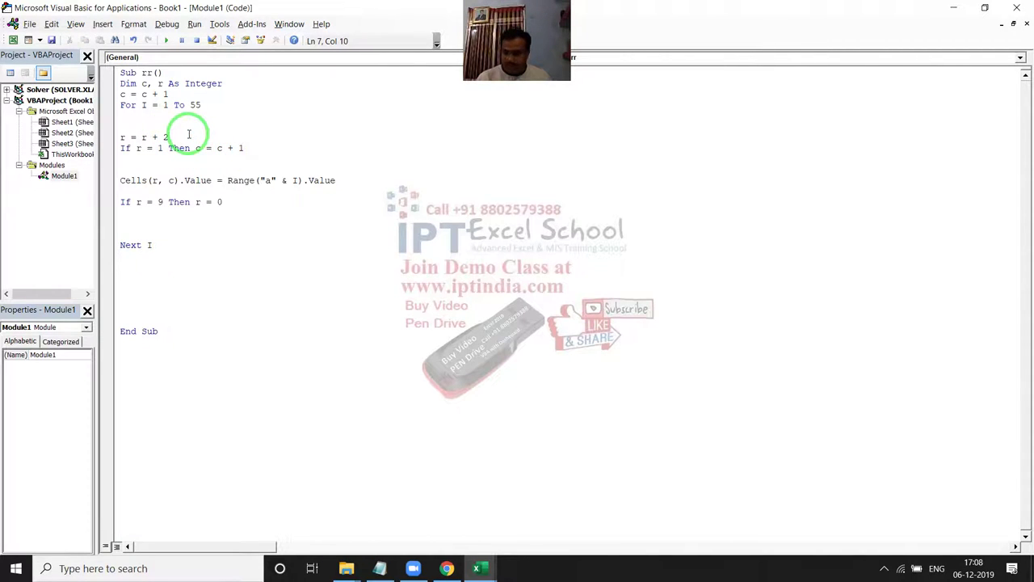
{"action": "type", "text": "1"}
{"action": "left_click", "coordinate": [227, 148]}
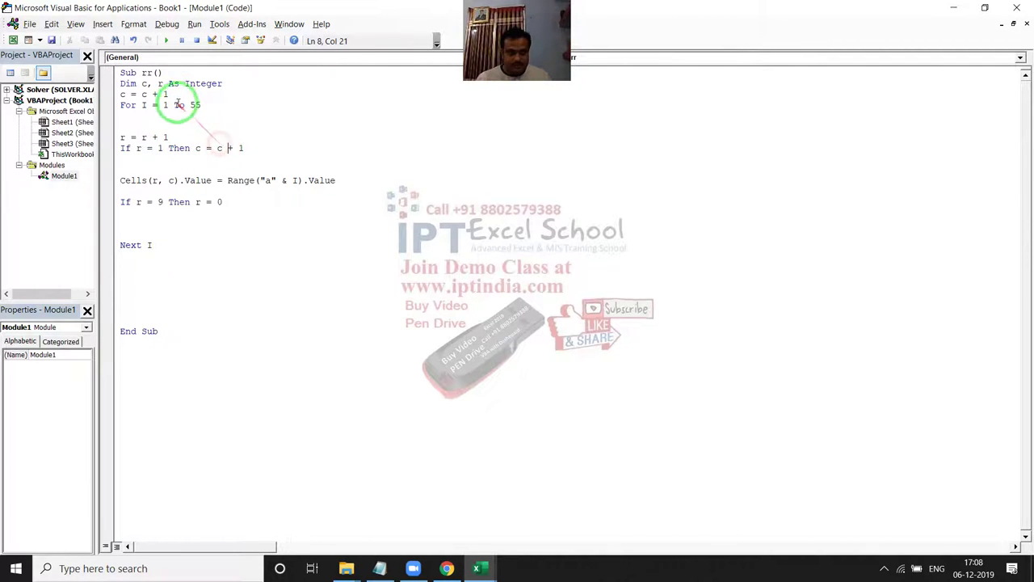
{"action": "left_click", "coordinate": [228, 84]}
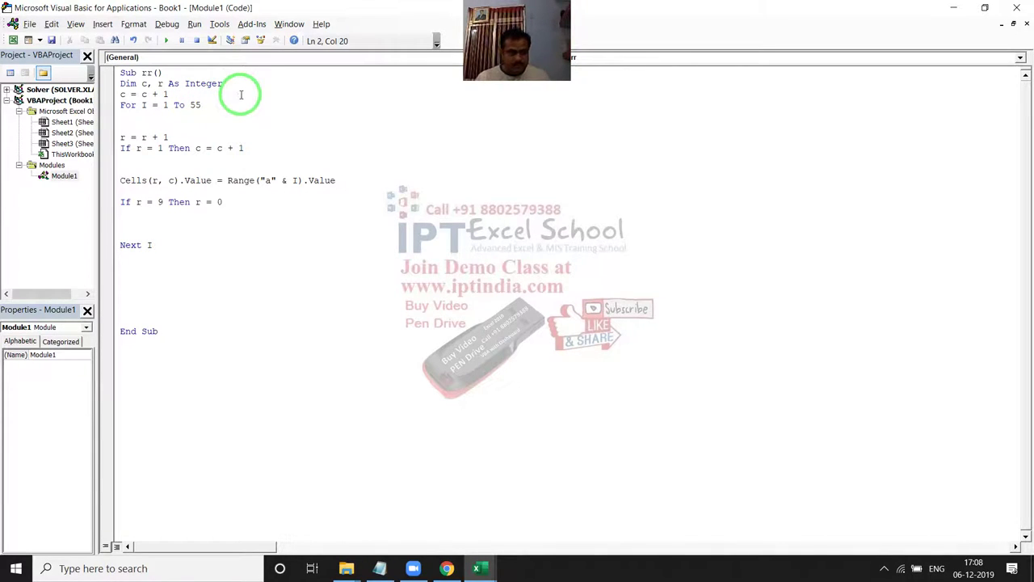
{"action": "key", "text": "Return"}
{"action": "type", "text": "r=1"}
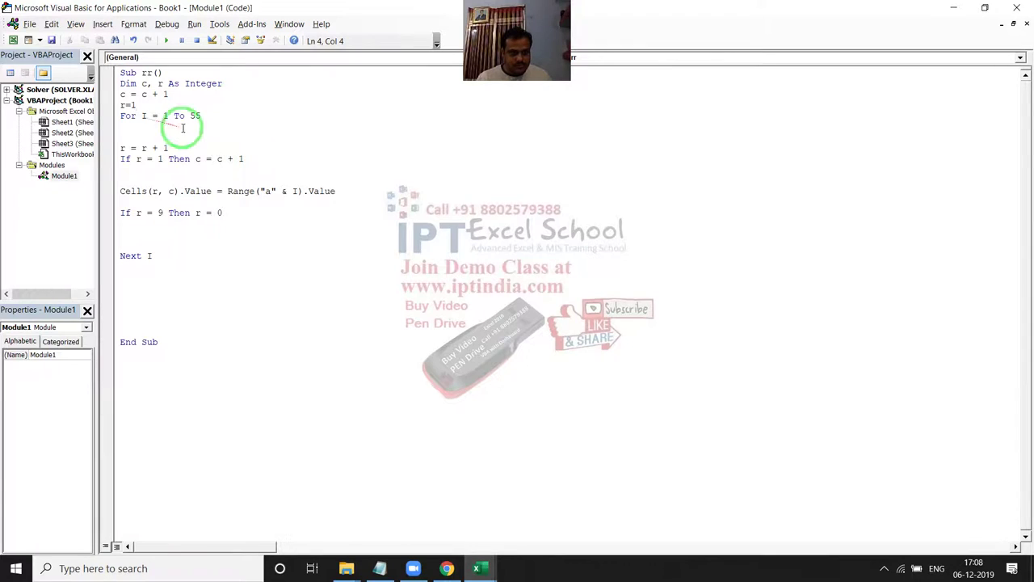
{"action": "type", "text": "1"}
Finish r = 1, change If r = 1 to If r = 2, and make the reset r = 1
{"action": "left_click", "coordinate": [131, 182]}
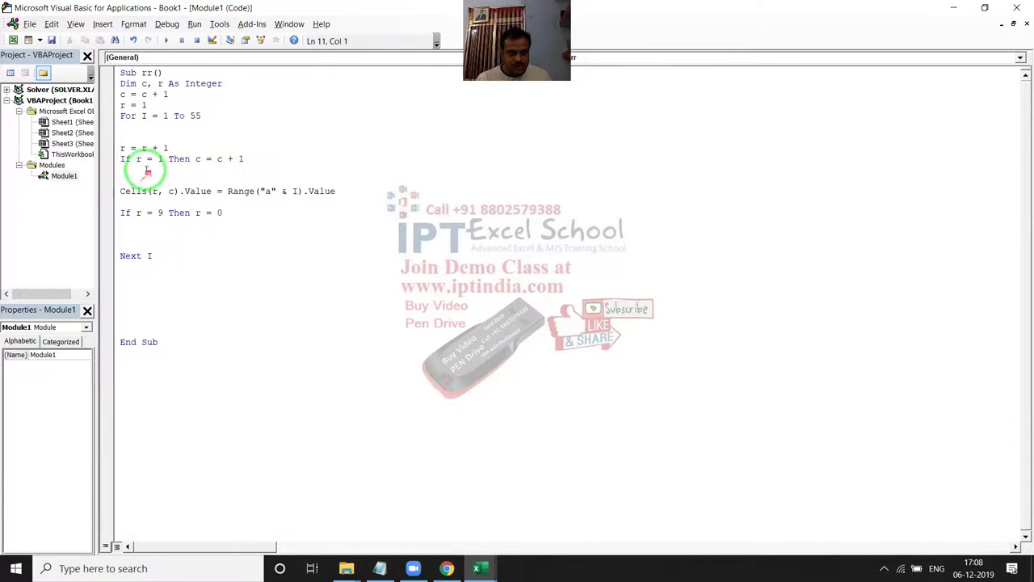
{"action": "left_click_drag", "start_coordinate": [137, 147], "coordinate": [168, 147]}
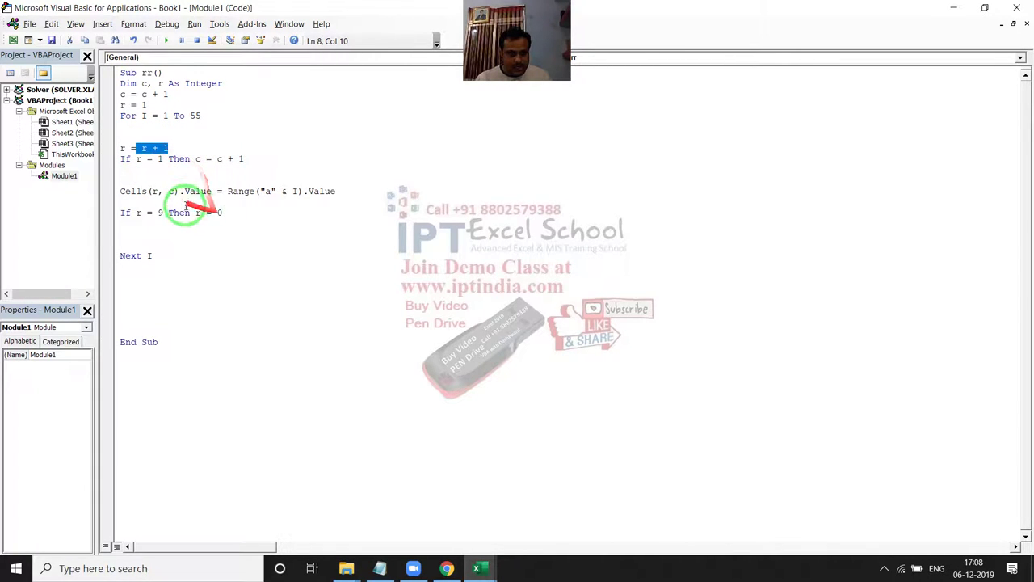
{"action": "double_click", "coordinate": [159, 159]}
{"action": "type", "text": "2"}
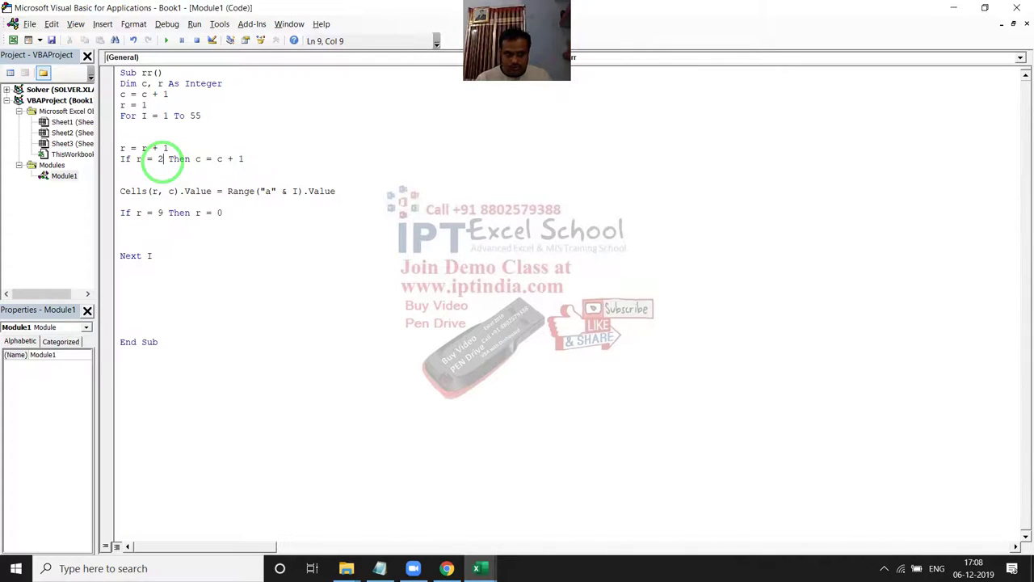
{"action": "left_click", "coordinate": [222, 169]}
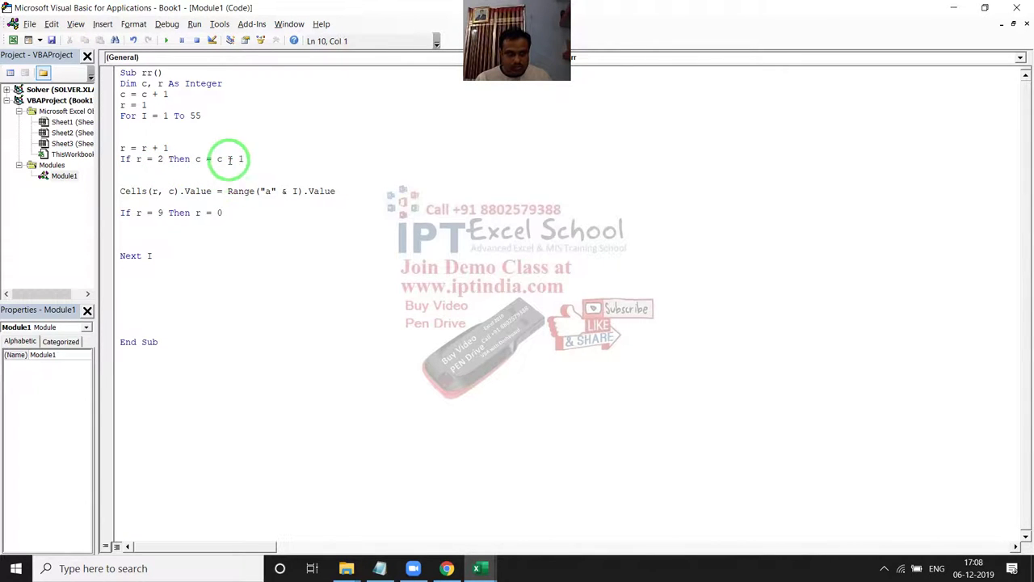
{"action": "left_click_drag", "start_coordinate": [216, 213], "coordinate": [251, 216]}
{"action": "type", "text": "1"}
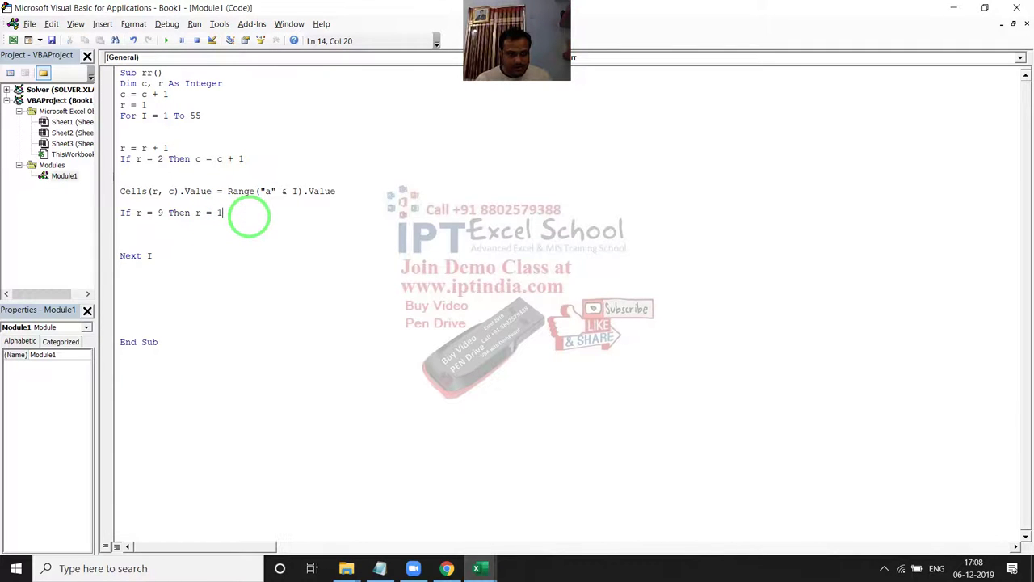
{"action": "left_click", "coordinate": [266, 261]}
{"action": "key", "text": "alt+F11"}
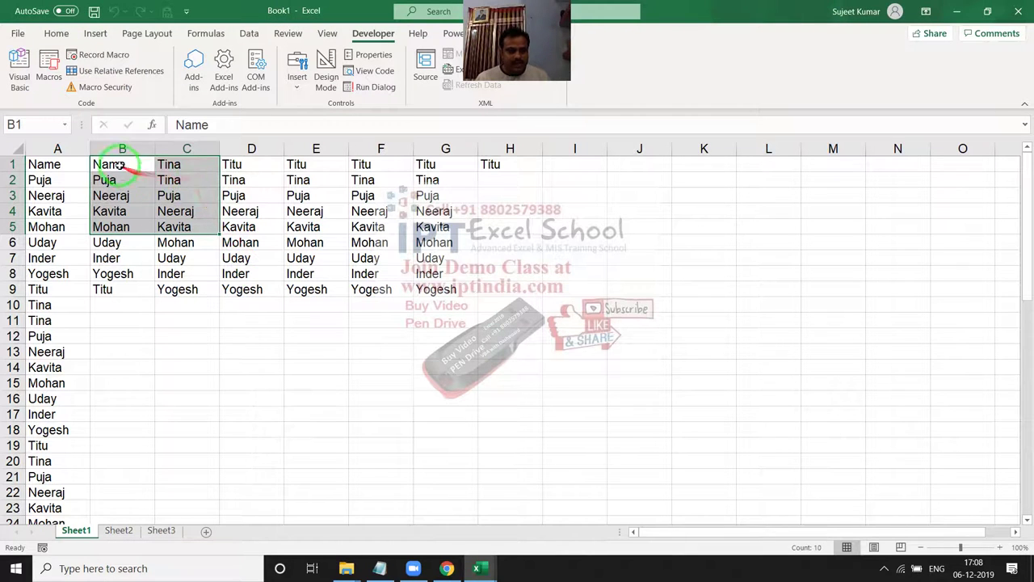
Clear the old output in columns B–G and rerun macro rr
{"action": "left_click_drag", "start_coordinate": [119, 164], "coordinate": [422, 298]}
{"action": "key", "text": "Delete"}
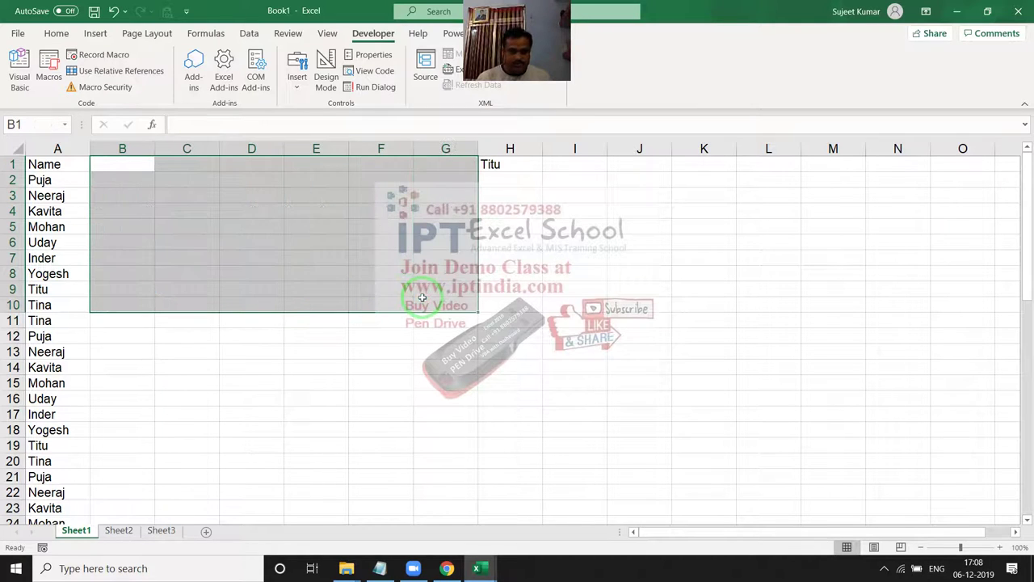
{"action": "left_click", "coordinate": [51, 242]}
{"action": "key", "text": "alt+F11"}
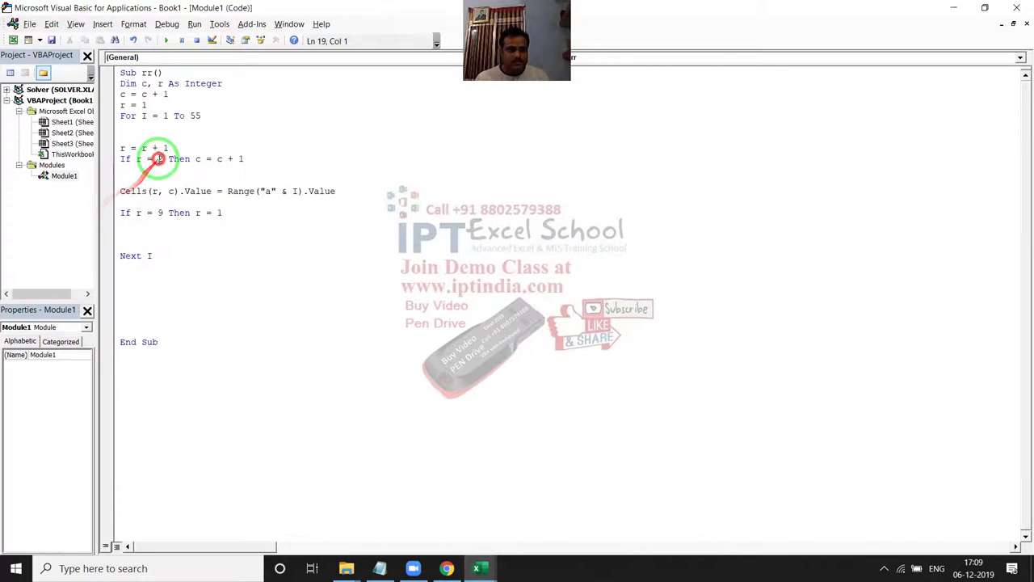
{"action": "left_click", "coordinate": [166, 40]}
{"action": "key", "text": "alt+F11"}
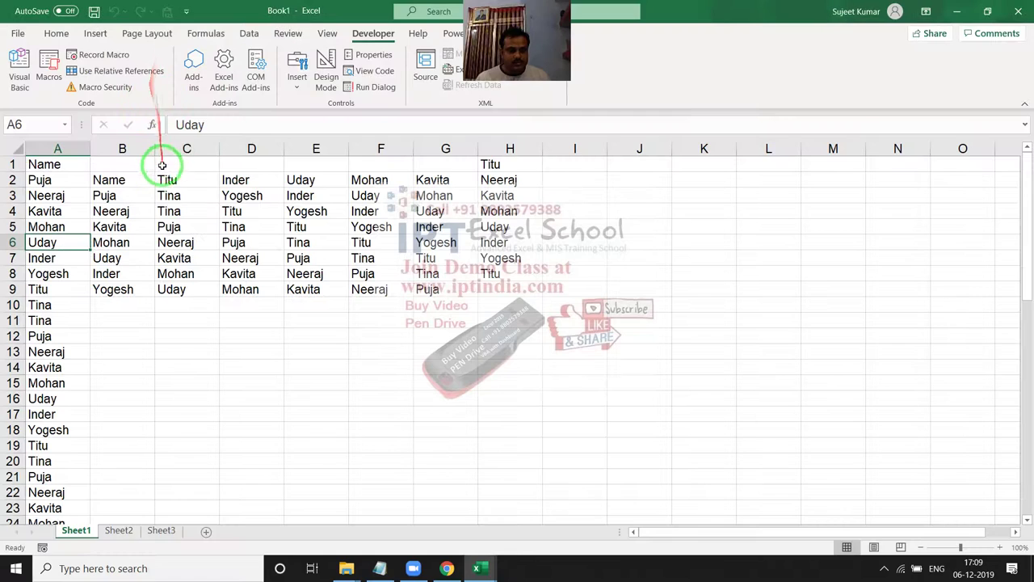
Check the names in B2:G9 and clear the leftovers in column H, including Titu in H1
{"action": "left_click_drag", "start_coordinate": [120, 179], "coordinate": [448, 252]}
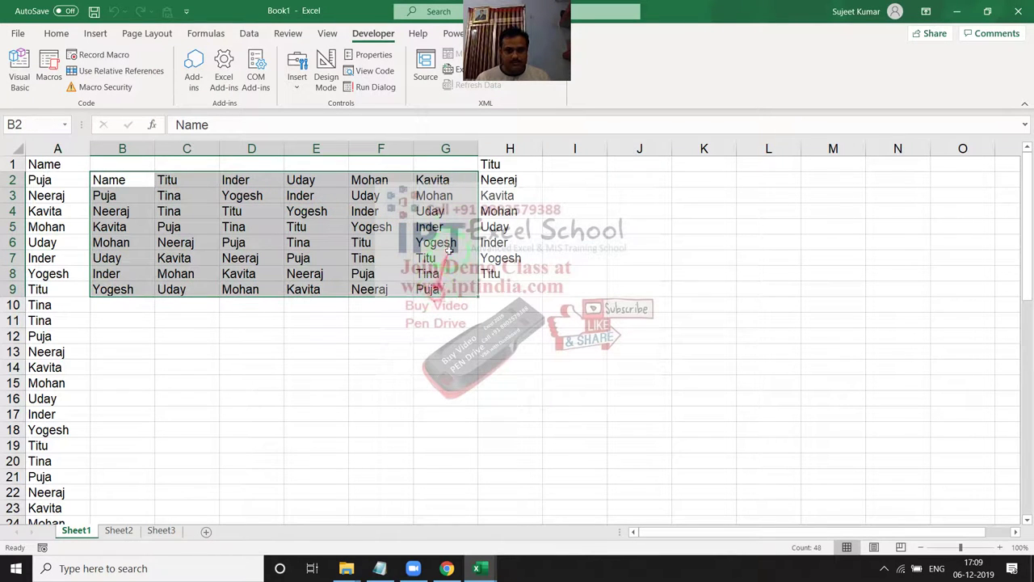
{"action": "left_click_drag", "start_coordinate": [510, 179], "coordinate": [518, 302]}
{"action": "key", "text": "Delete"}
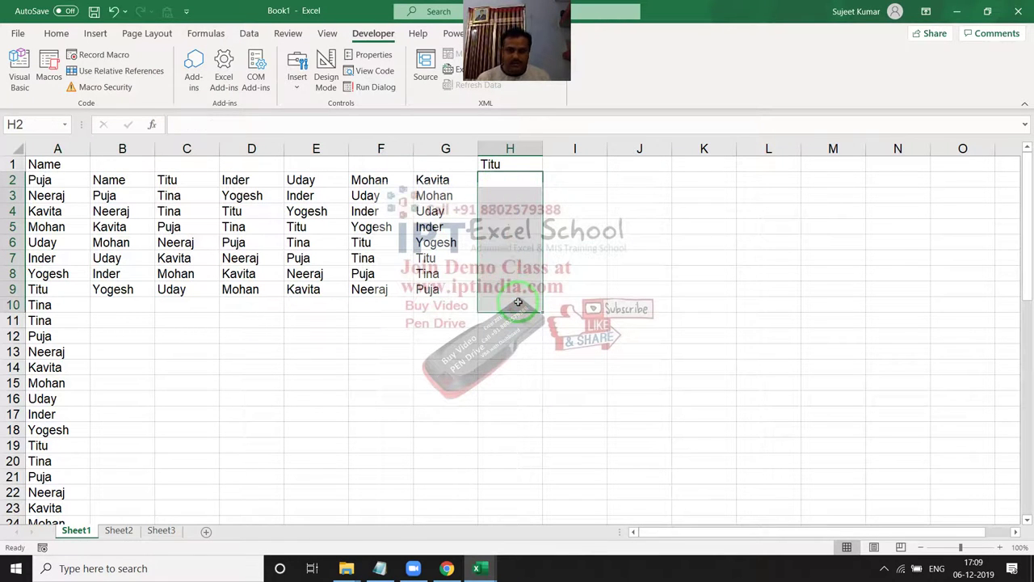
{"action": "key", "text": "Up"}
{"action": "key", "text": "Delete"}
{"action": "key", "text": "Left"}
{"action": "key", "text": "Left"}
{"action": "key", "text": "Home"}
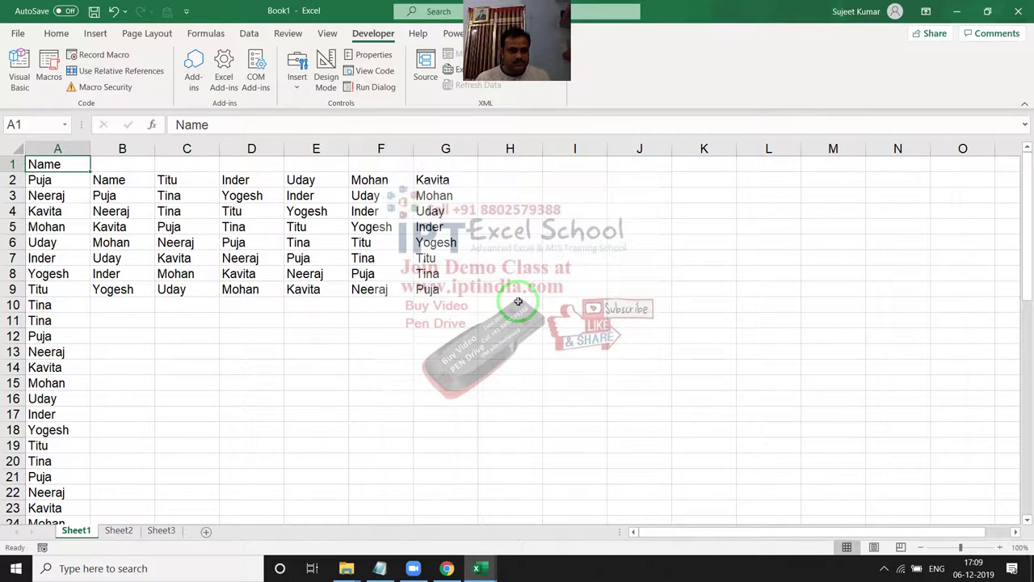
Change the loop start to For I = 2 and clear the previous output on the sheet
{"action": "key", "text": "alt+F11"}
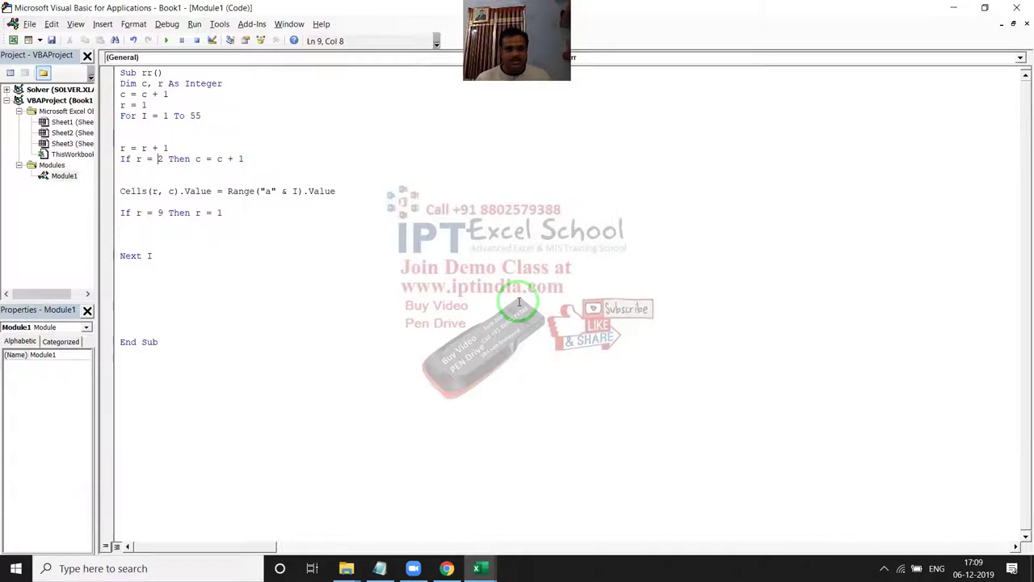
{"action": "double_click", "coordinate": [165, 116]}
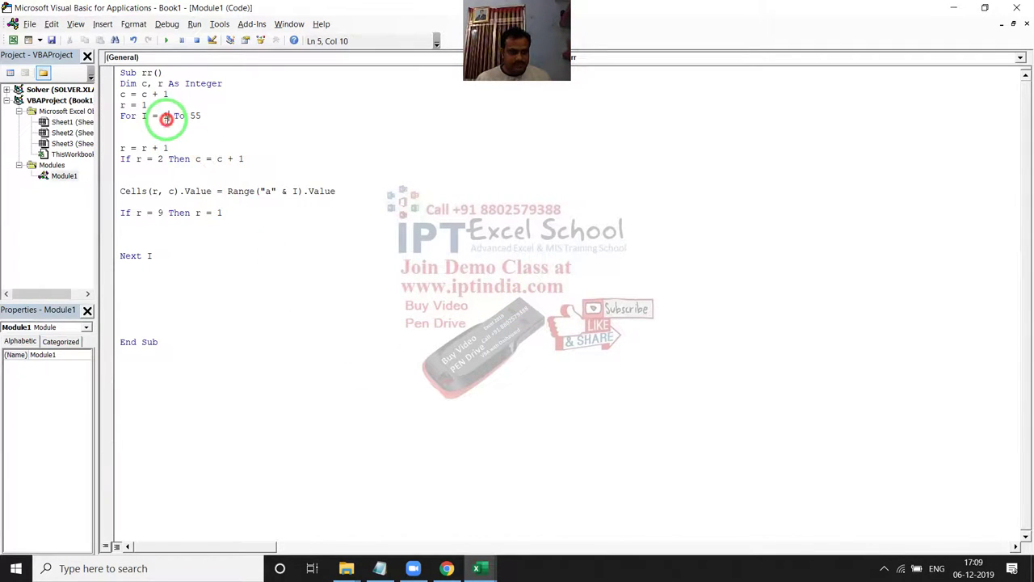
{"action": "type", "text": "2"}
{"action": "left_click", "coordinate": [346, 197]}
{"action": "key", "text": "alt+F11"}
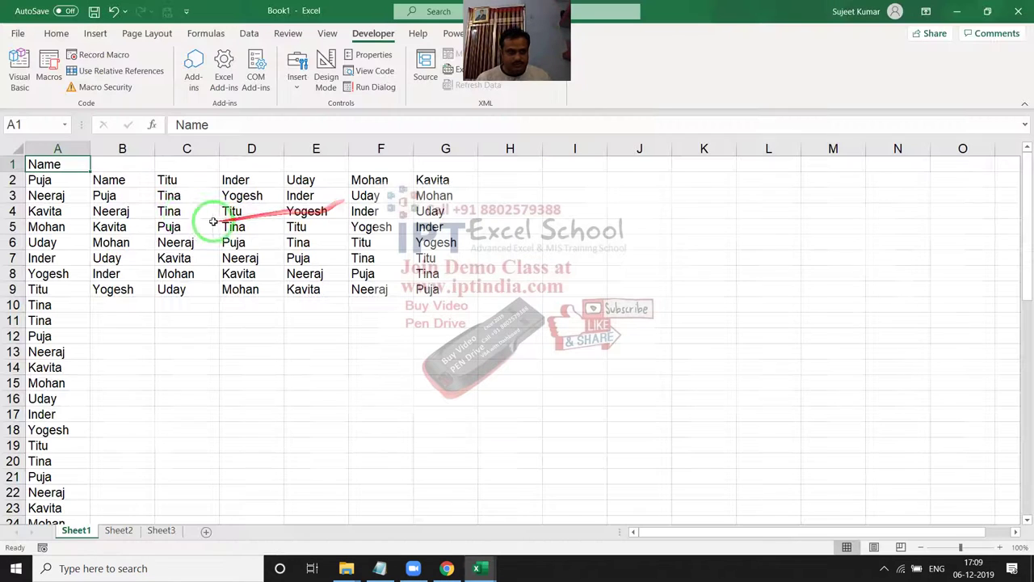
{"action": "left_click_drag", "start_coordinate": [134, 179], "coordinate": [408, 295]}
{"action": "key", "text": "Delete"}
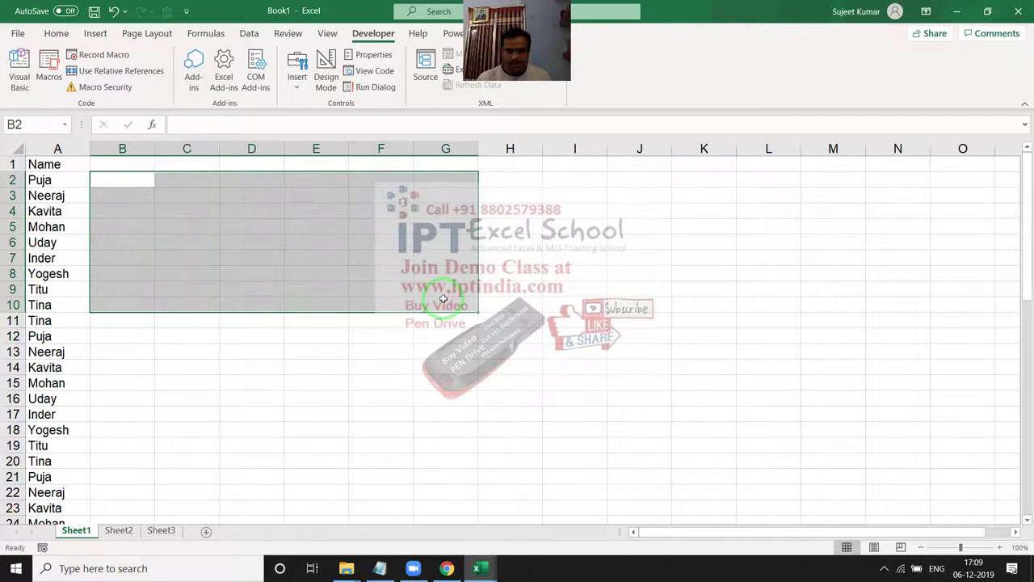
Rerun the macro, check and clear the B2:H9 output, then show the desktop
{"action": "key", "text": "alt+F11"}
{"action": "left_click", "coordinate": [243, 159]}
{"action": "left_click", "coordinate": [165, 40]}
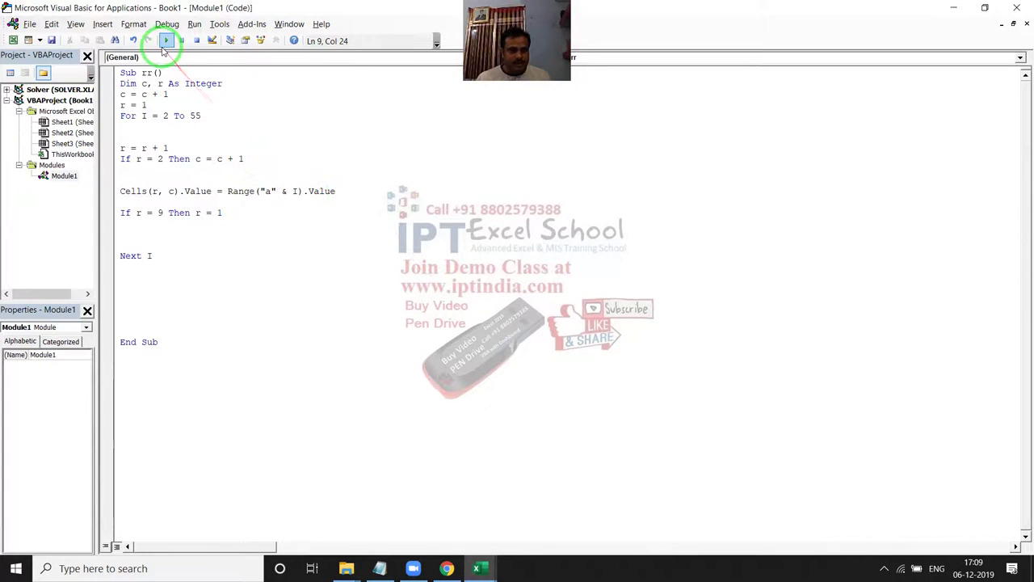
{"action": "key", "text": "alt+F11"}
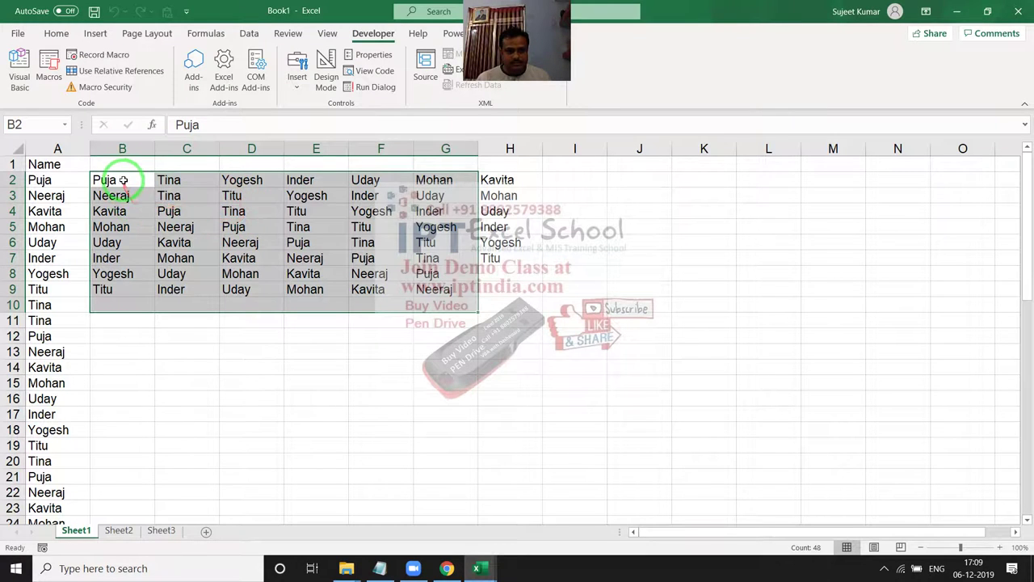
{"action": "mouse_move", "coordinate": [126, 179]}
{"action": "left_mouse_down"}
{"action": "mouse_move", "coordinate": [526, 265]}
{"action": "mouse_move", "coordinate": [508, 288]}
{"action": "left_mouse_up"}
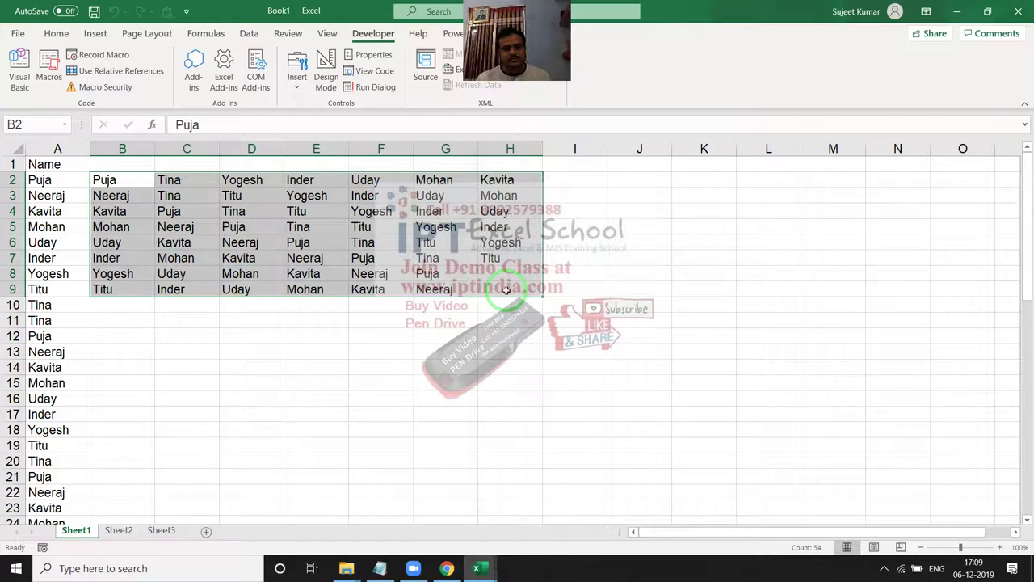
{"action": "key", "text": "Delete"}
{"action": "key", "text": "alt+F11"}
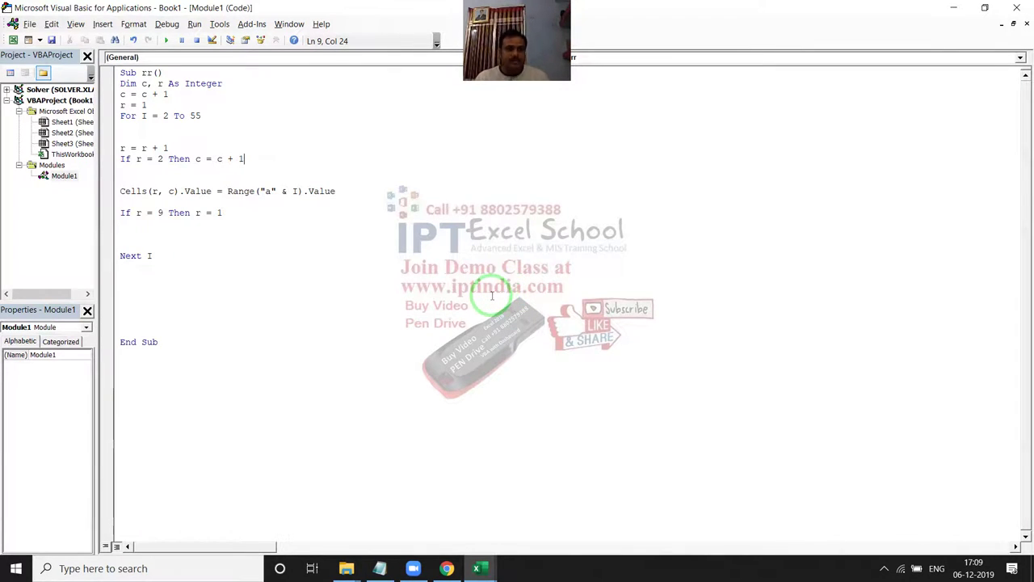
{"action": "key", "text": "super+d"}
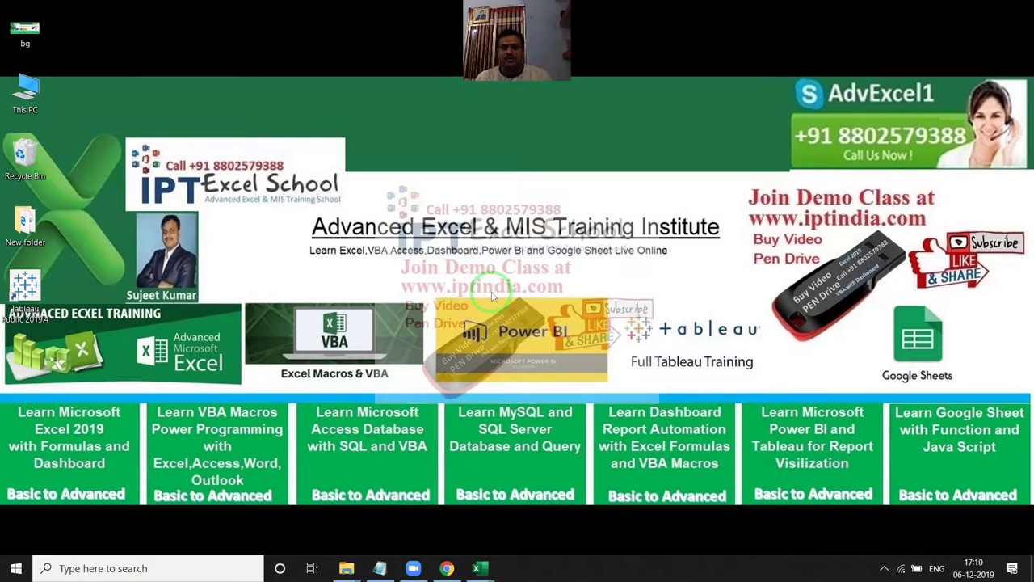
{"action": "left_click_drag", "start_coordinate": [158, 159], "coordinate": [293, 175]}
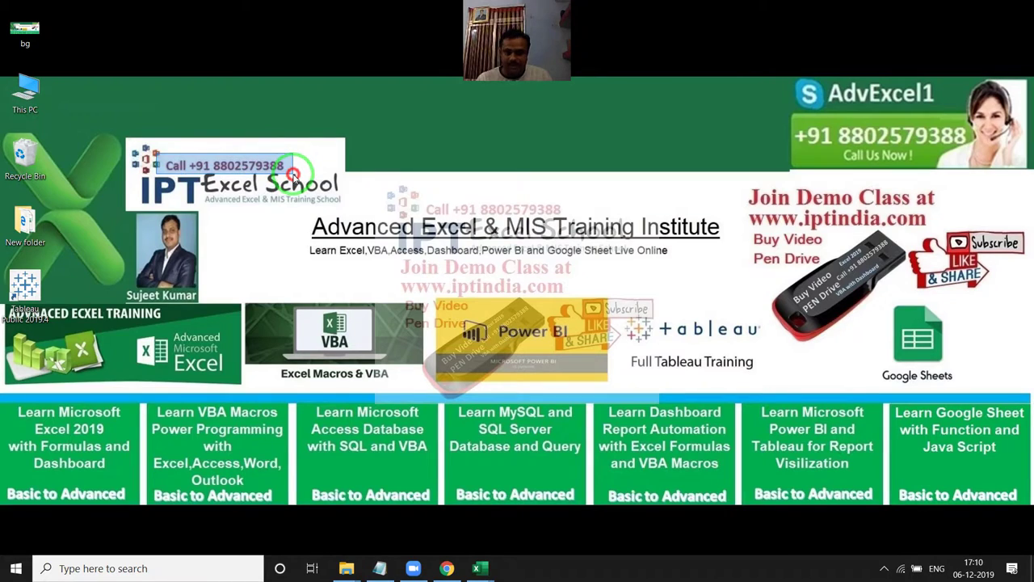
{"action": "left_click_drag", "start_coordinate": [293, 174], "coordinate": [289, 174]}
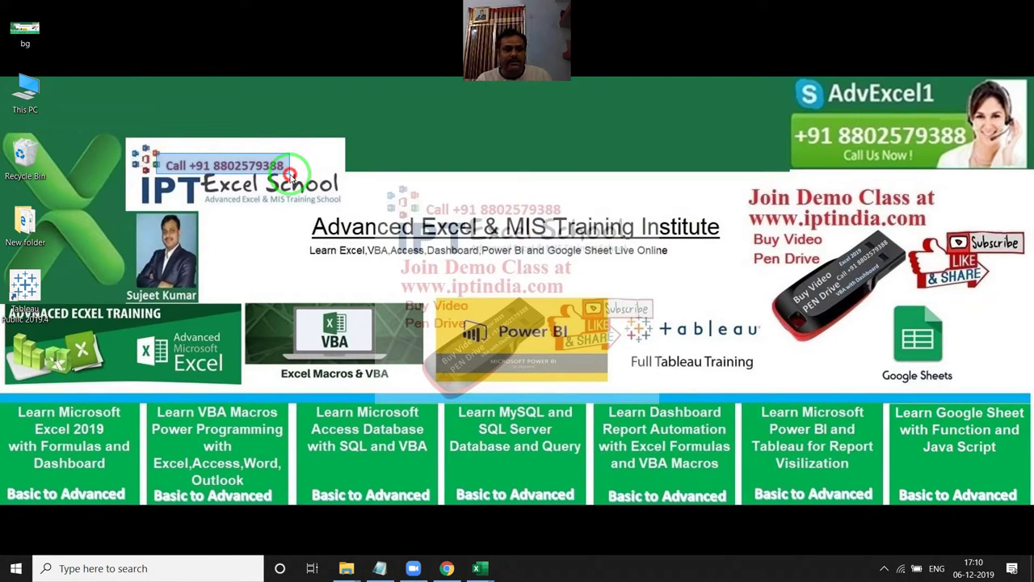
{"action": "mouse_move", "coordinate": [289, 175]}
{"action": "left_mouse_down"}
{"action": "mouse_move", "coordinate": [235, 171]}
{"action": "mouse_move", "coordinate": [290, 174]}
{"action": "left_mouse_up"}
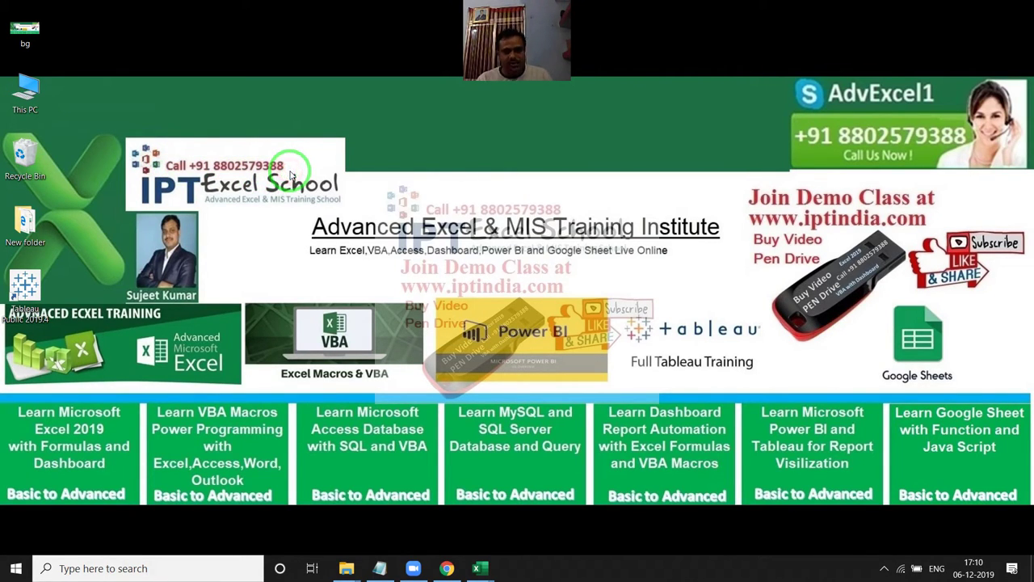